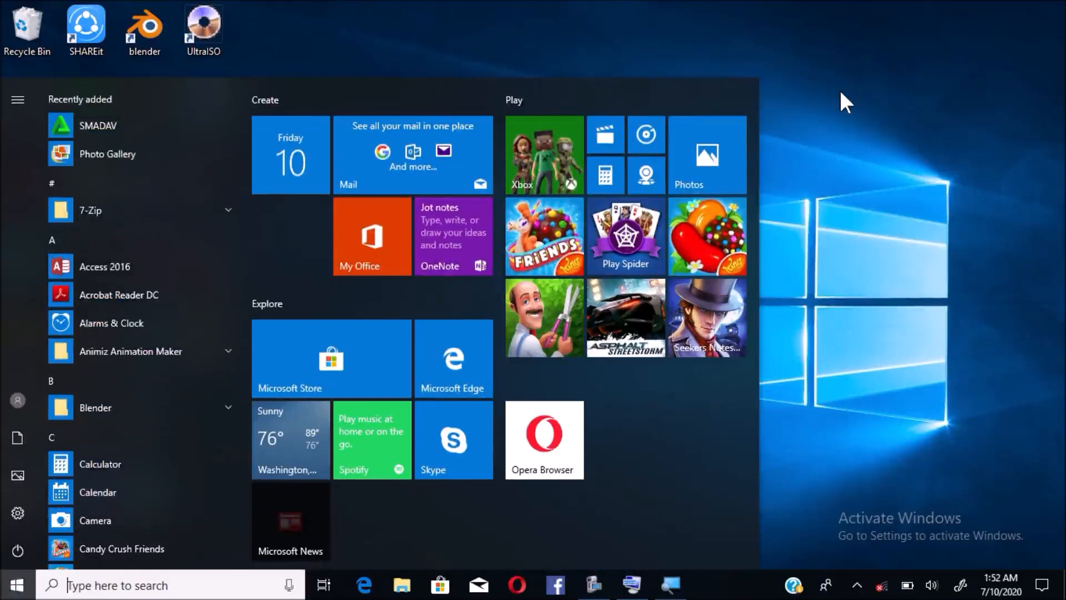
- Search for WORD and launch Word 2016 from the results
{"action": "type", "text": "WORD"}
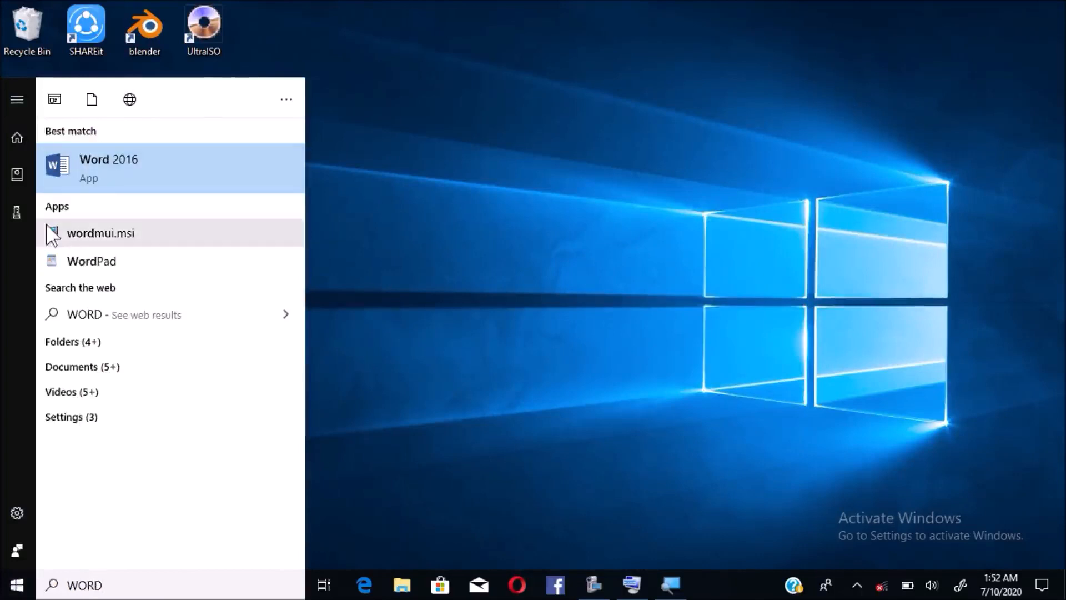
{"action": "left_click", "coordinate": [95, 177]}
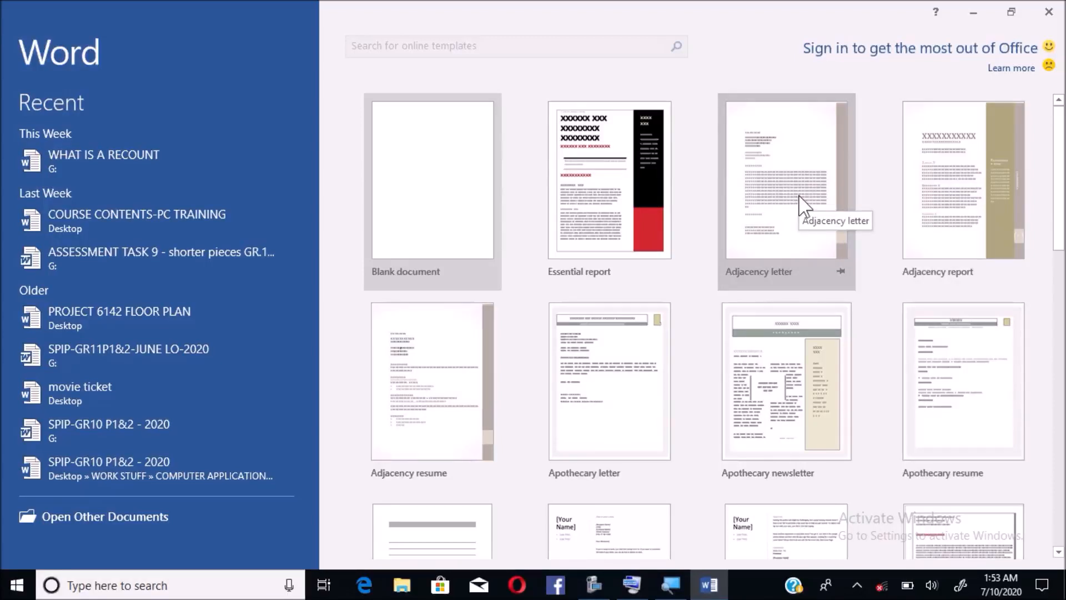
- Create a blank document and type a first name on its first line
{"action": "left_click", "coordinate": [445, 186]}
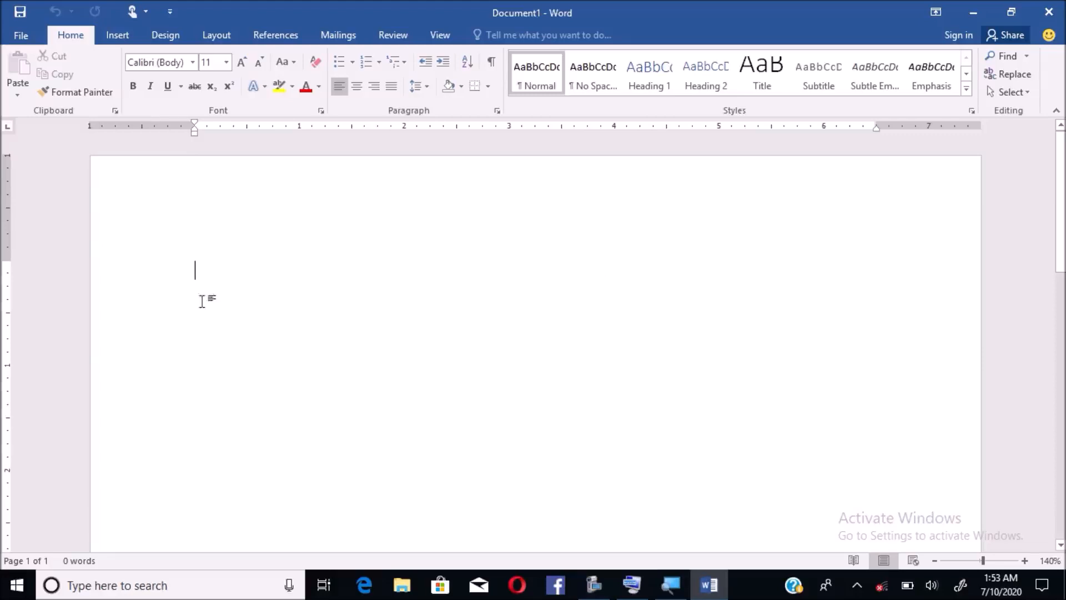
{"action": "left_click", "coordinate": [203, 276]}
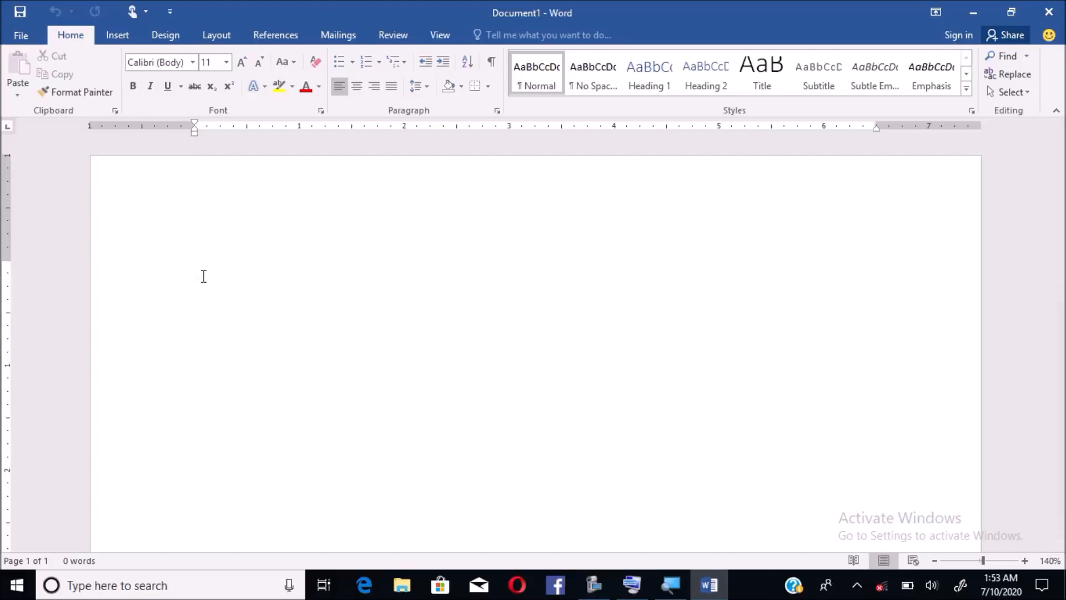
{"action": "left_click", "coordinate": [163, 38]}
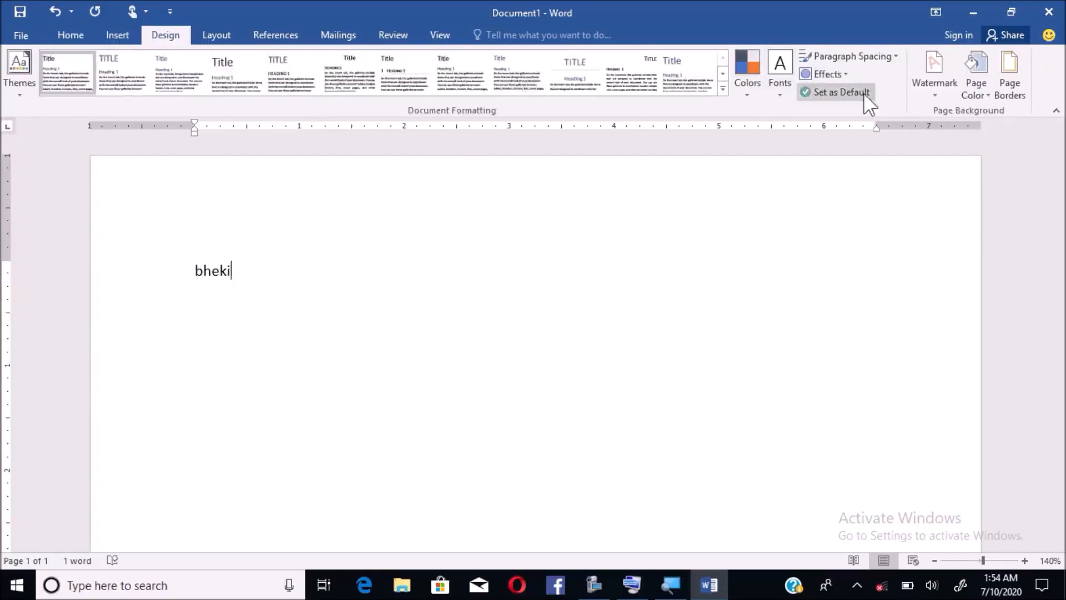
{"action": "left_click", "coordinate": [218, 38]}
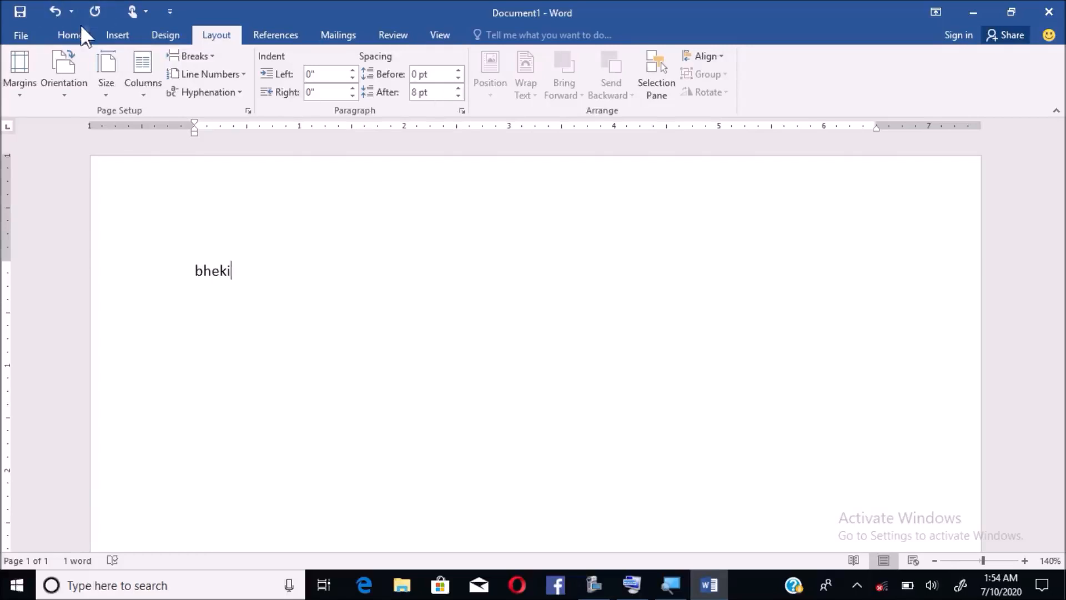
{"action": "left_click", "coordinate": [71, 36]}
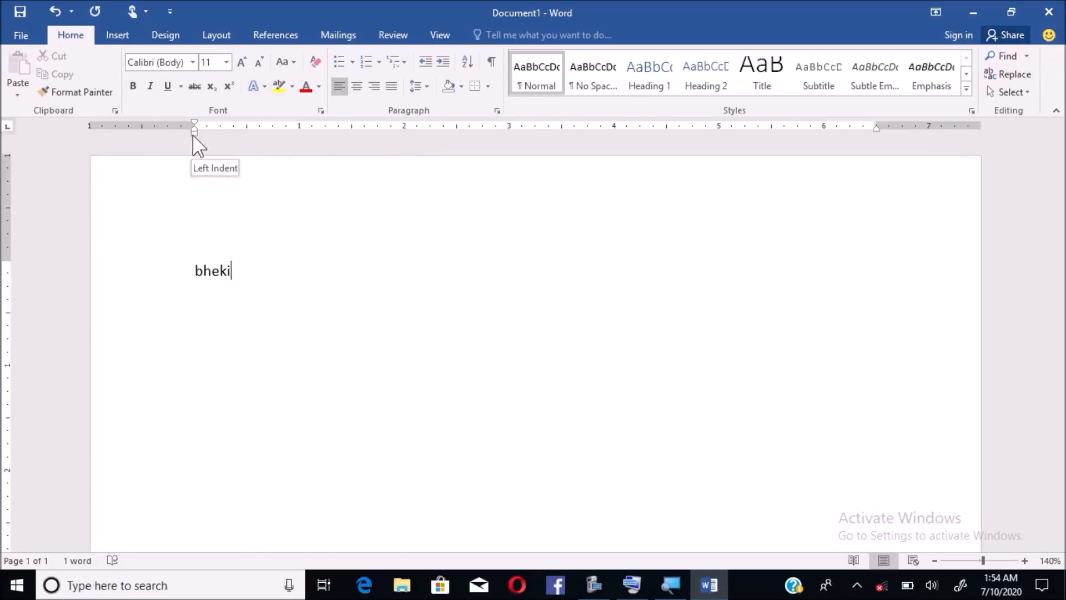
{"action": "left_click_drag", "start_coordinate": [194, 136], "coordinate": [194, 136]}
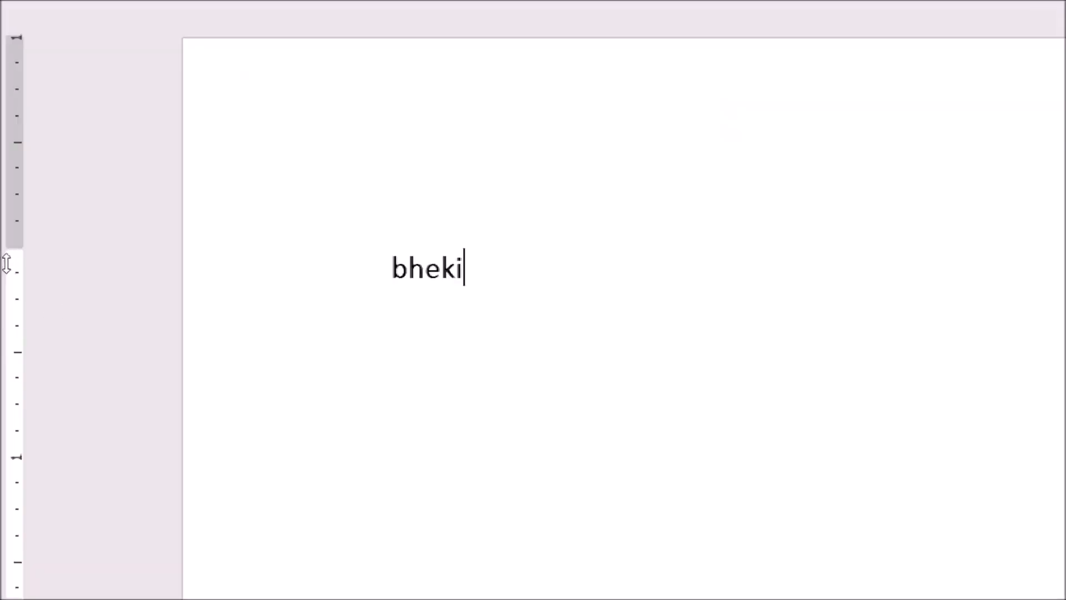
{"action": "left_click_drag", "start_coordinate": [5, 261], "coordinate": [5, 261]}
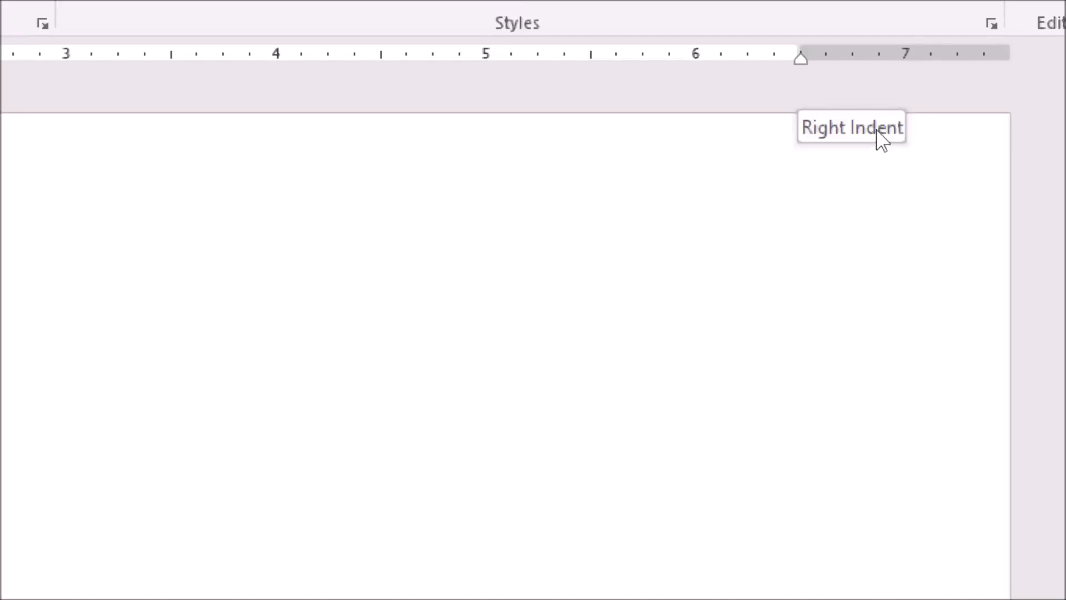
{"action": "left_click_drag", "start_coordinate": [800, 59], "coordinate": [801, 59]}
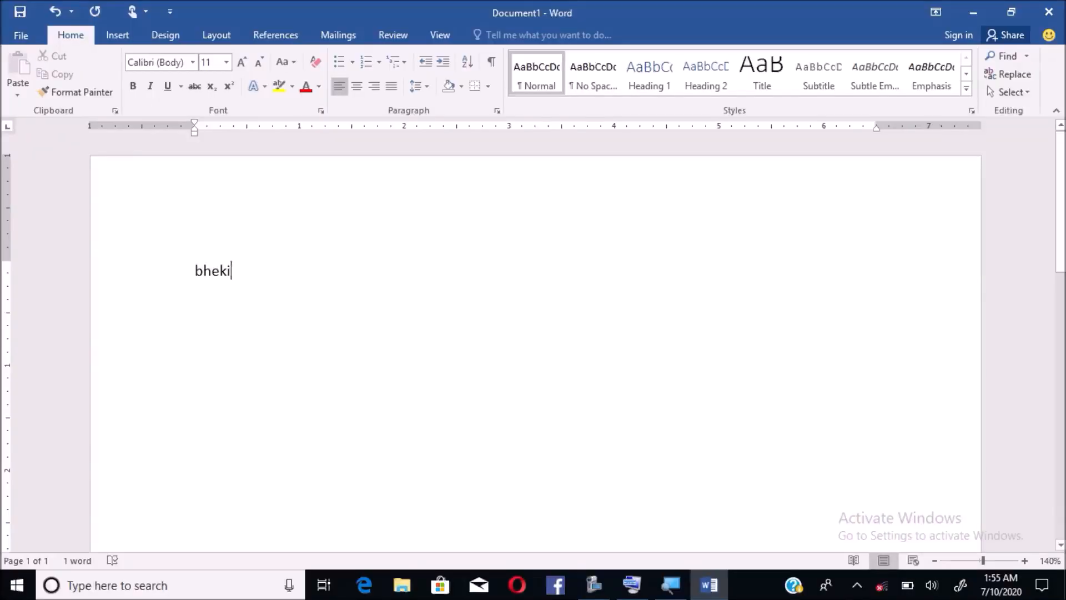
{"action": "scroll", "coordinate": [1059, 547], "scroll_direction": "down", "scroll_amount": 3}
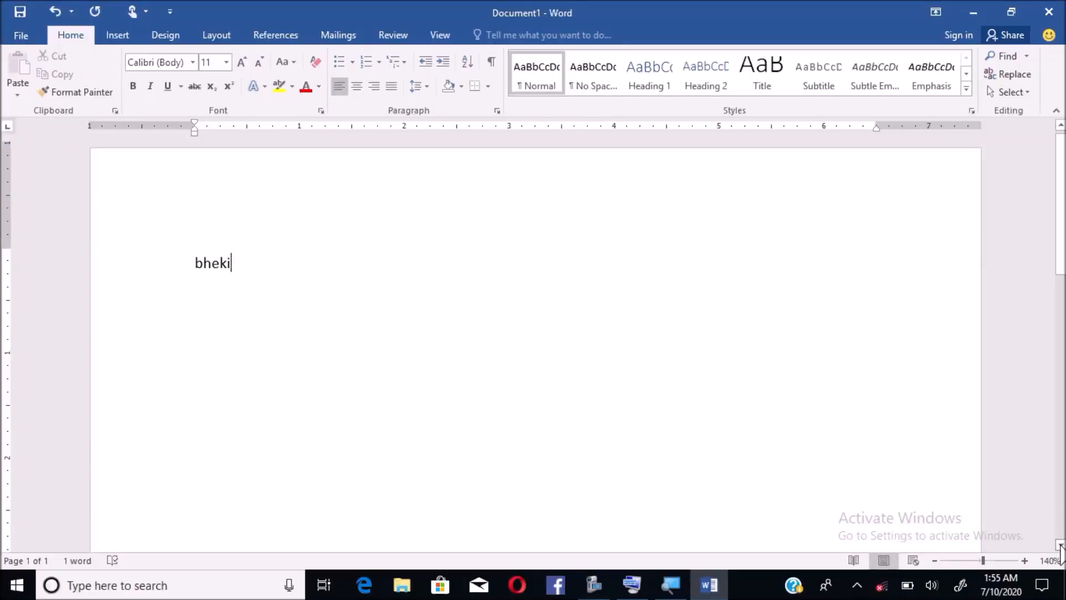
{"action": "scroll", "coordinate": [1059, 546], "scroll_direction": "down", "scroll_amount": 5}
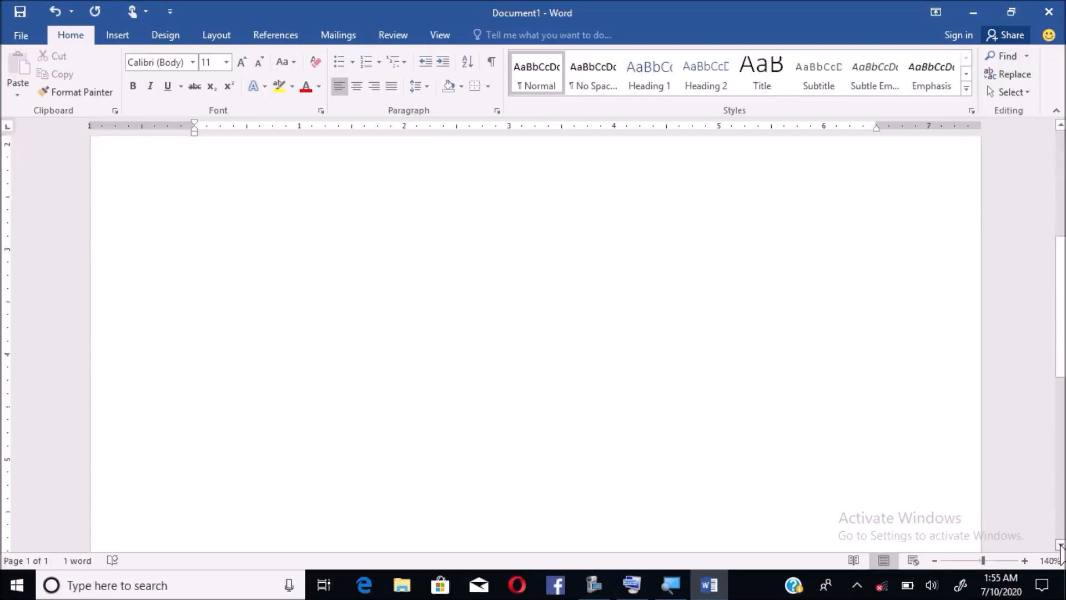
{"action": "scroll", "coordinate": [1059, 547], "scroll_direction": "down", "scroll_amount": 5}
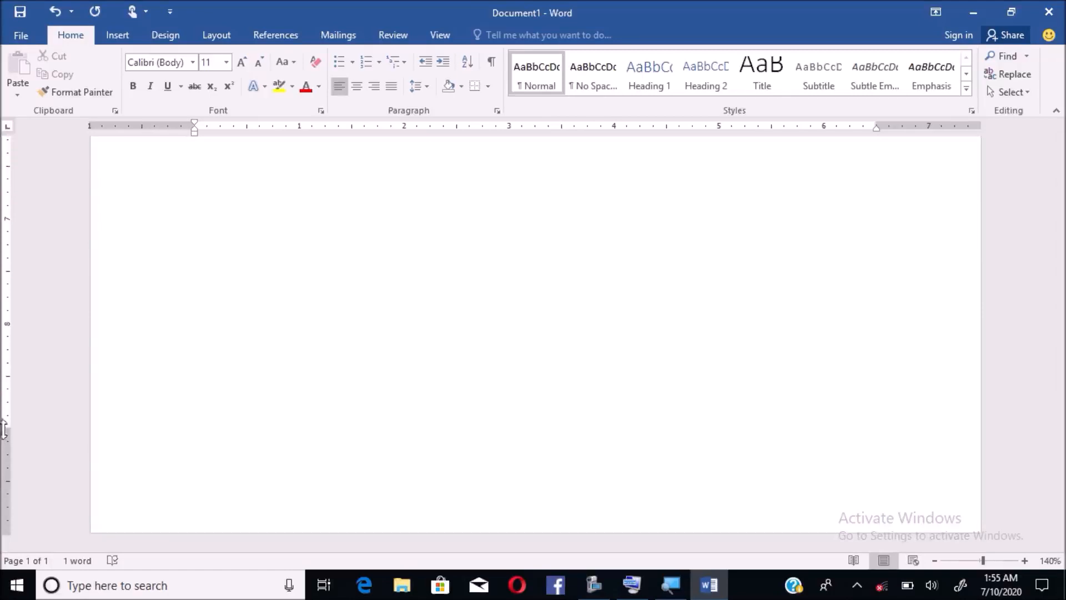
{"action": "left_click_drag", "start_coordinate": [4, 428], "coordinate": [5, 432]}
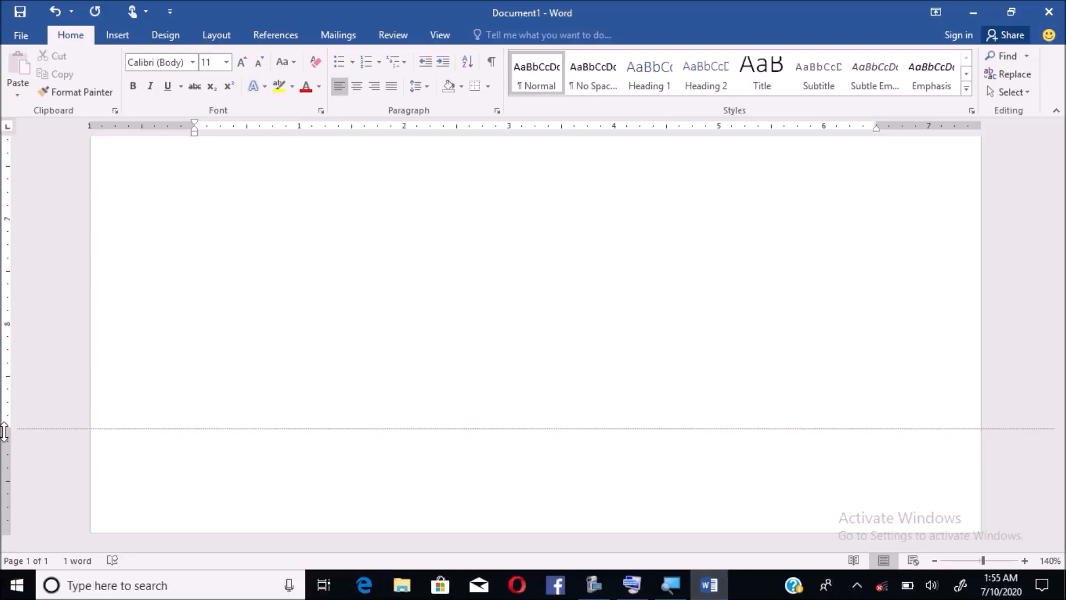
{"action": "left_click_drag", "start_coordinate": [5, 431], "coordinate": [4, 431]}
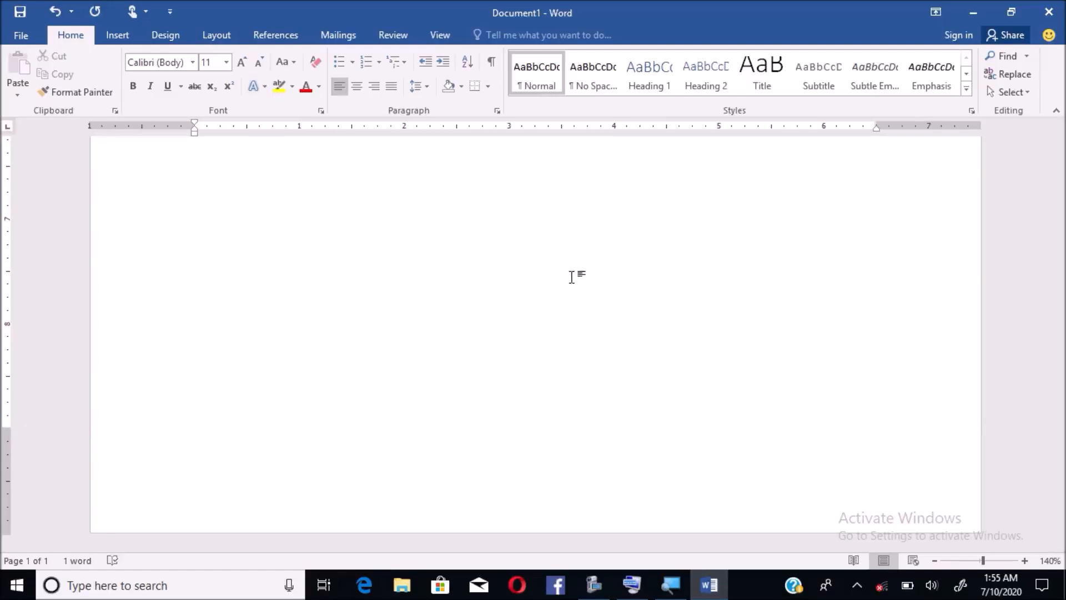
- Zoom the page view in from 40% until the typed name is easy to read
{"action": "scroll", "coordinate": [571, 276], "scroll_direction": "down", "scroll_amount": 1, "text": "ctrl"}
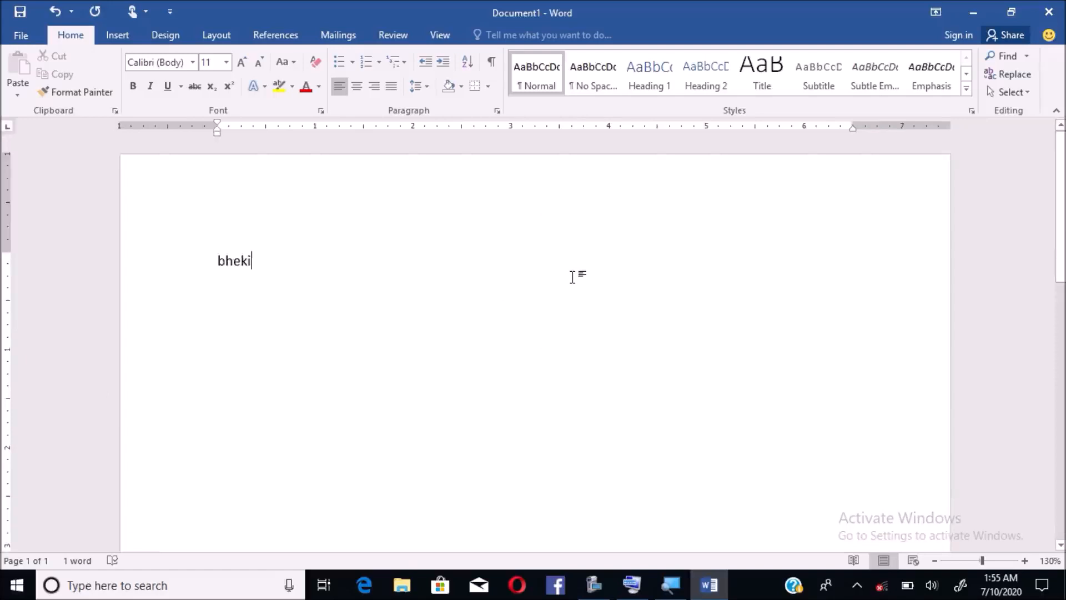
{"action": "scroll", "coordinate": [572, 277], "scroll_direction": "down", "scroll_amount": 11, "text": "ctrl"}
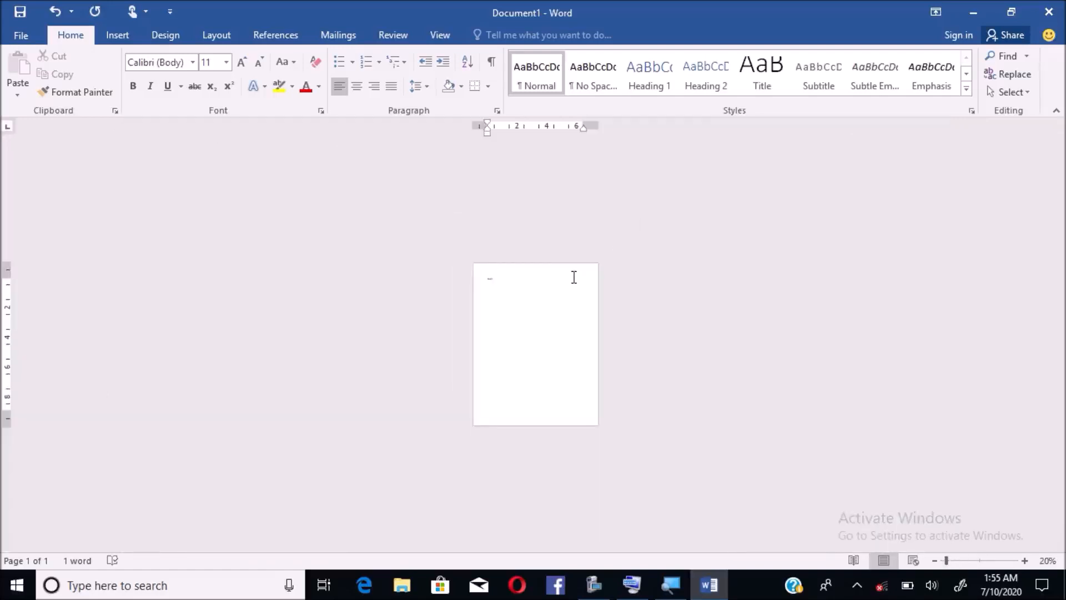
{"action": "scroll", "coordinate": [573, 276], "scroll_direction": "up", "scroll_amount": 1, "text": "ctrl"}
{"action": "left_click", "coordinate": [572, 277]}
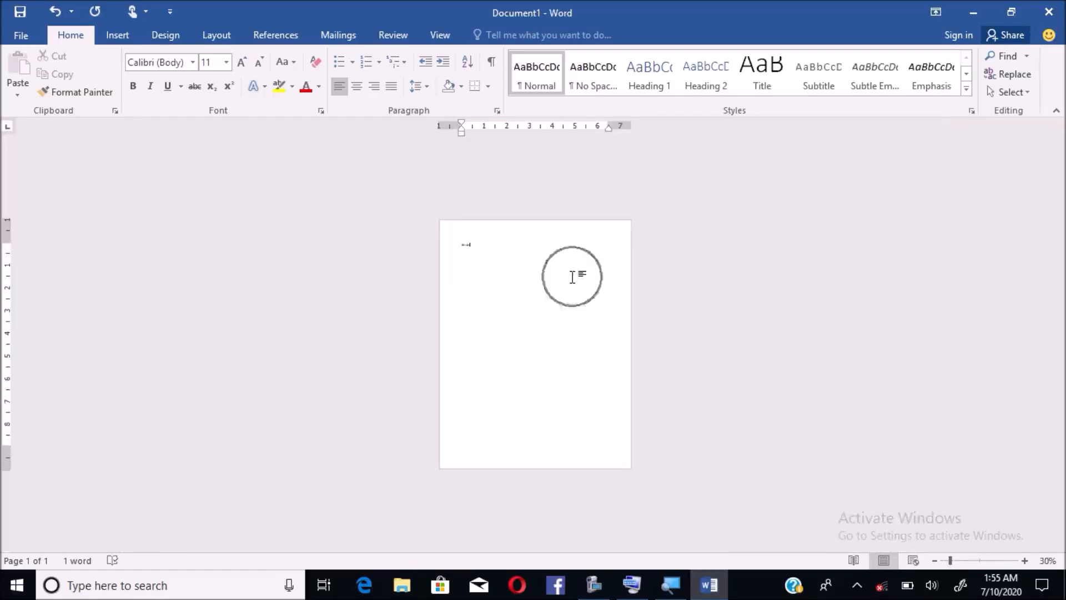
{"action": "scroll", "coordinate": [572, 276], "scroll_direction": "up", "scroll_amount": 8, "text": "ctrl"}
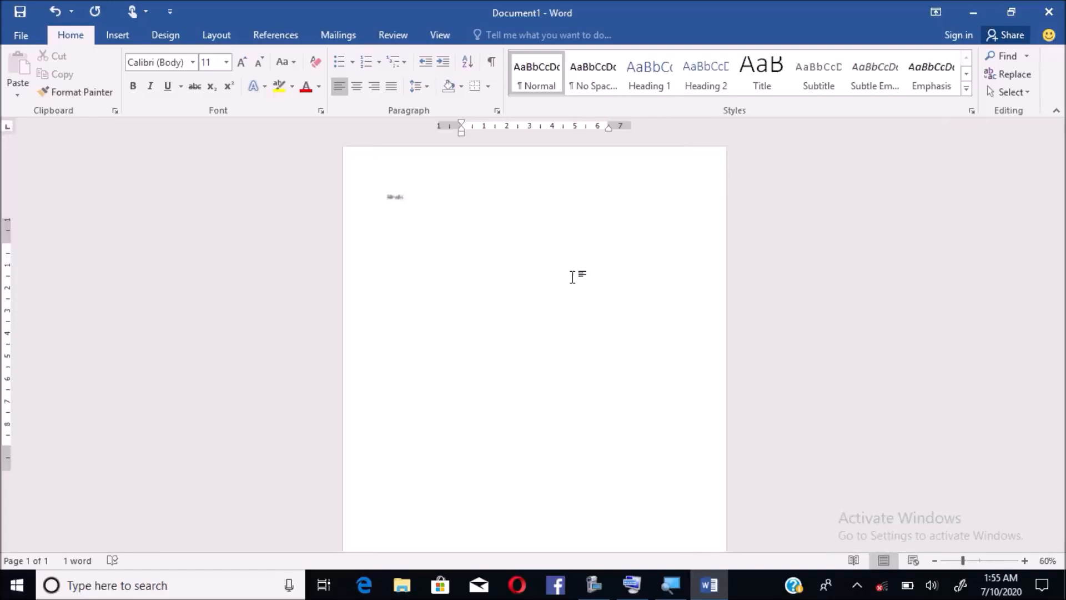
{"action": "scroll", "coordinate": [572, 276], "scroll_direction": "up", "scroll_amount": 1}
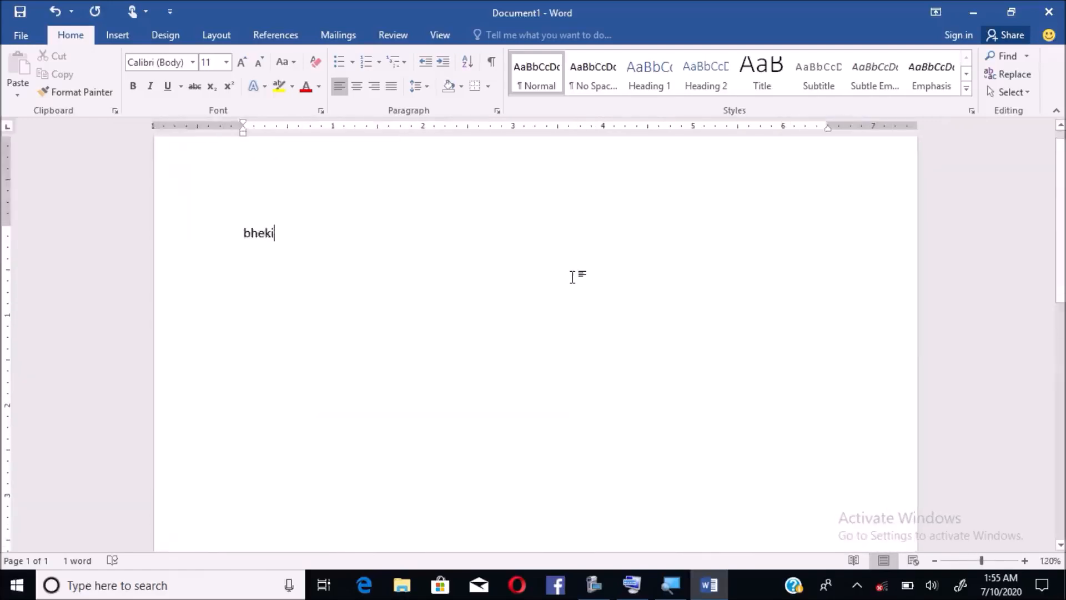
{"action": "scroll", "coordinate": [572, 277], "scroll_direction": "up", "scroll_amount": 1, "text": "ctrl"}
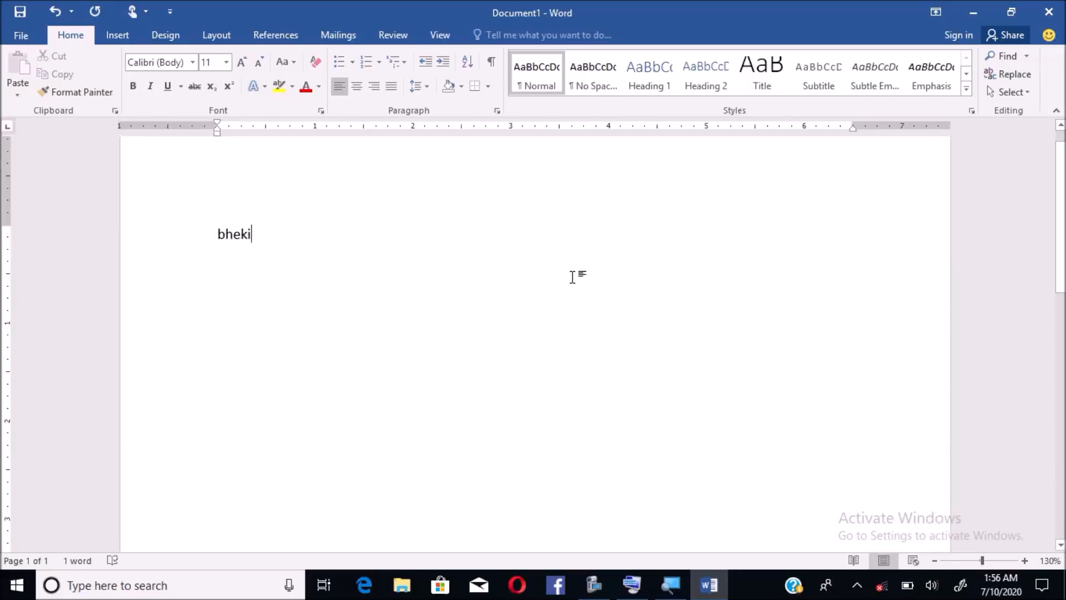
{"action": "scroll", "coordinate": [572, 277], "scroll_direction": "down", "scroll_amount": 8, "text": "ctrl"}
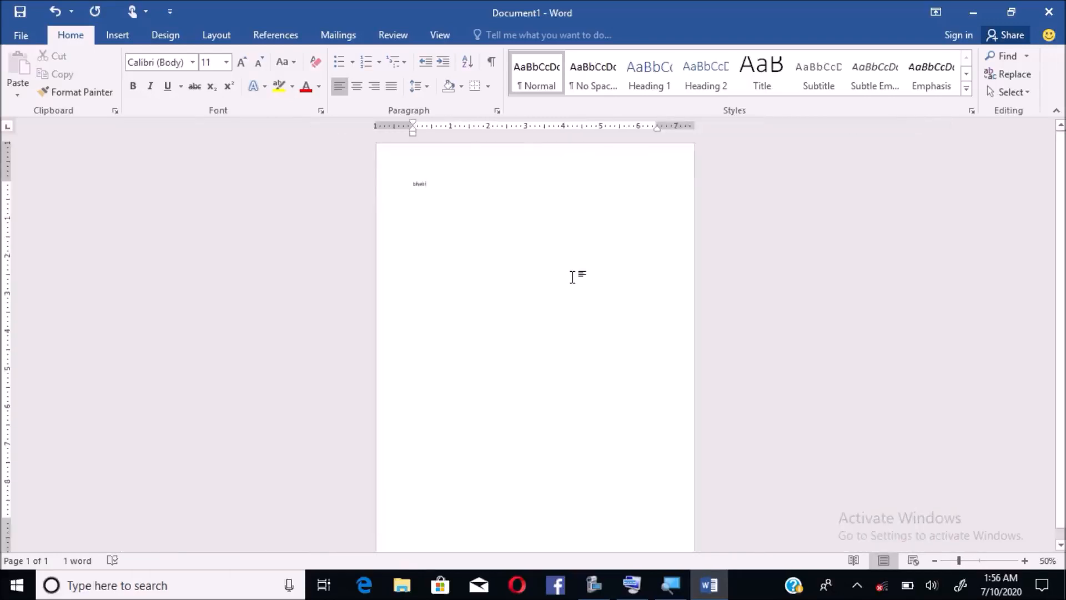
{"action": "scroll", "coordinate": [572, 276], "scroll_direction": "up", "scroll_amount": 5}
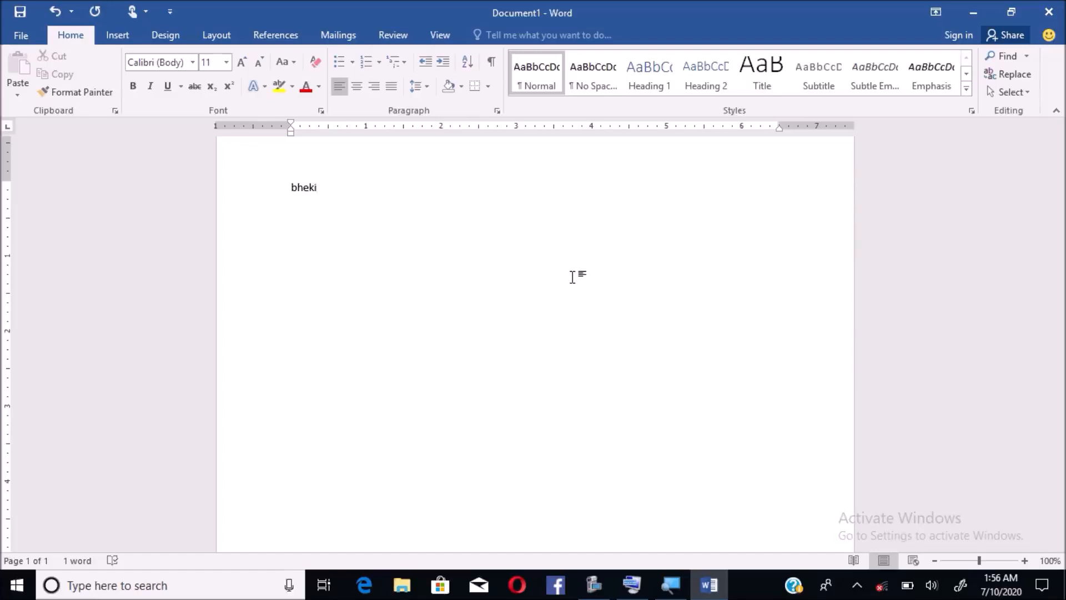
{"action": "scroll", "coordinate": [569, 278], "scroll_direction": "down", "scroll_amount": 7, "text": "ctrl"}
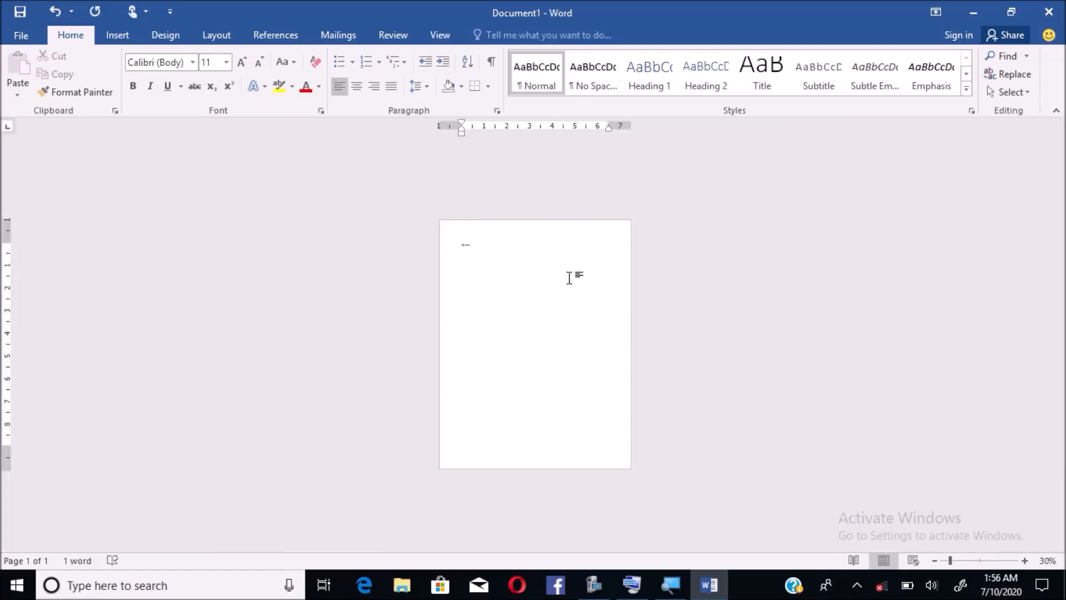
{"action": "scroll", "coordinate": [569, 277], "scroll_direction": "up", "scroll_amount": 4, "text": "ctrl"}
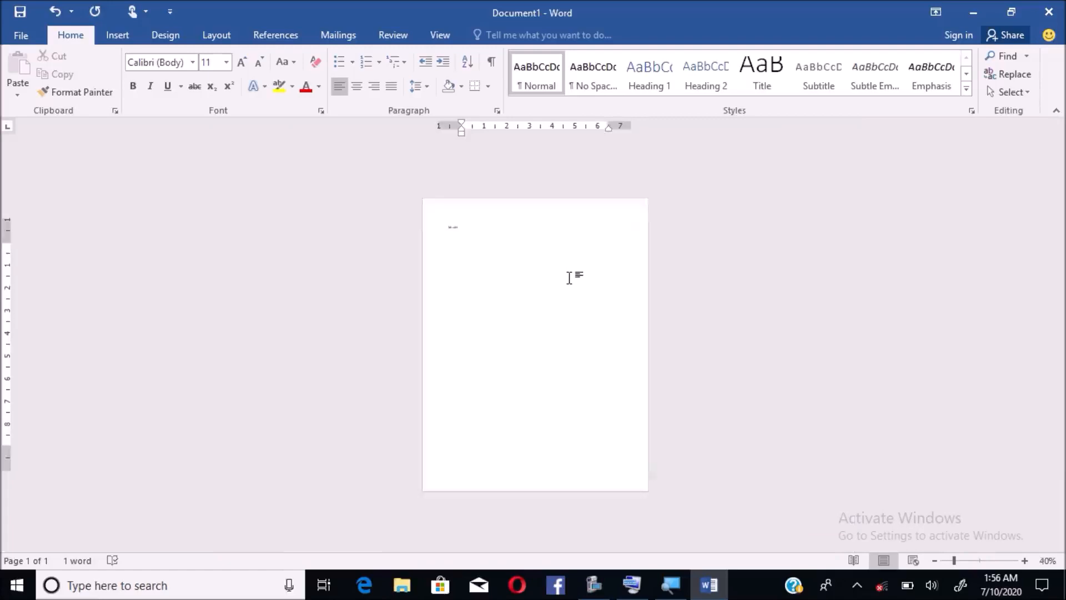
{"action": "scroll", "coordinate": [569, 277], "scroll_direction": "down", "scroll_amount": 3, "text": "ctrl"}
{"action": "scroll", "coordinate": [569, 278], "scroll_direction": "up", "scroll_amount": 1, "text": "ctrl"}
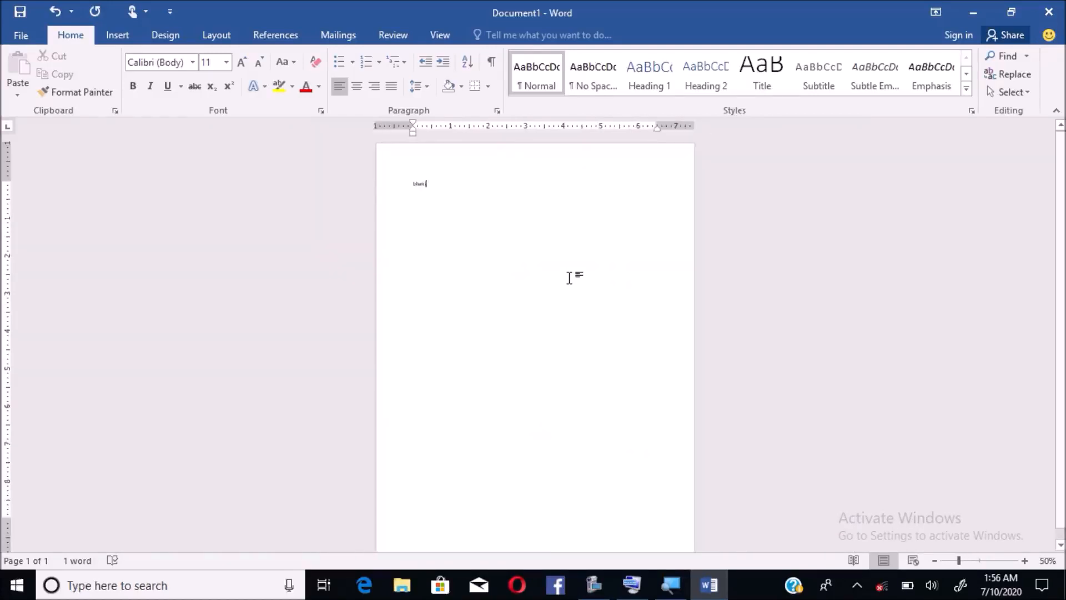
{"action": "scroll", "coordinate": [569, 278], "scroll_direction": "down", "scroll_amount": 1, "text": "ctrl"}
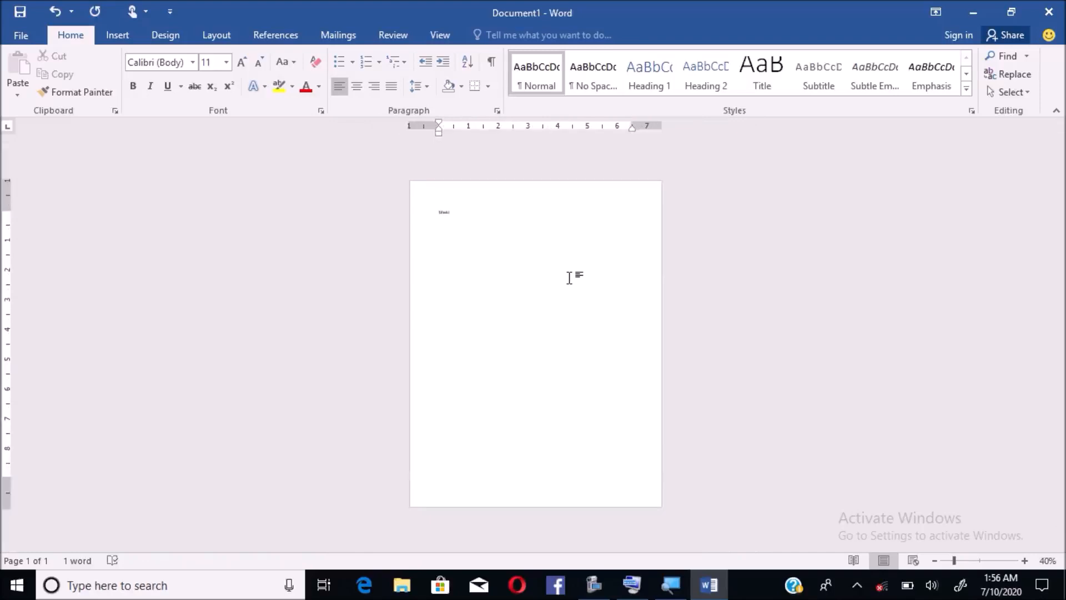
{"action": "scroll", "coordinate": [569, 278], "scroll_direction": "up", "scroll_amount": 2}
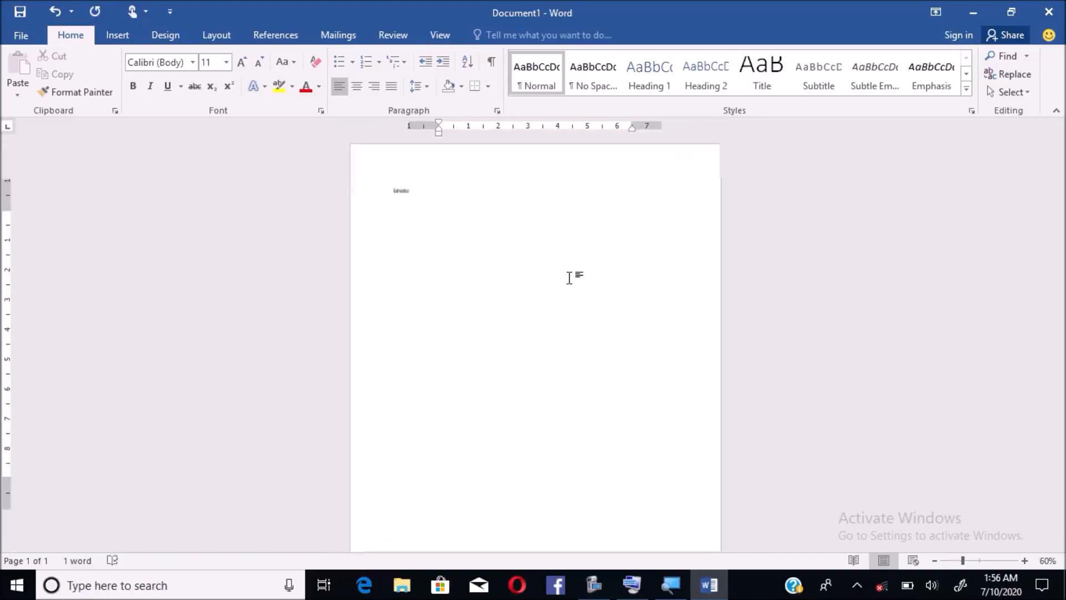
{"action": "scroll", "coordinate": [569, 278], "scroll_direction": "up", "scroll_amount": 4}
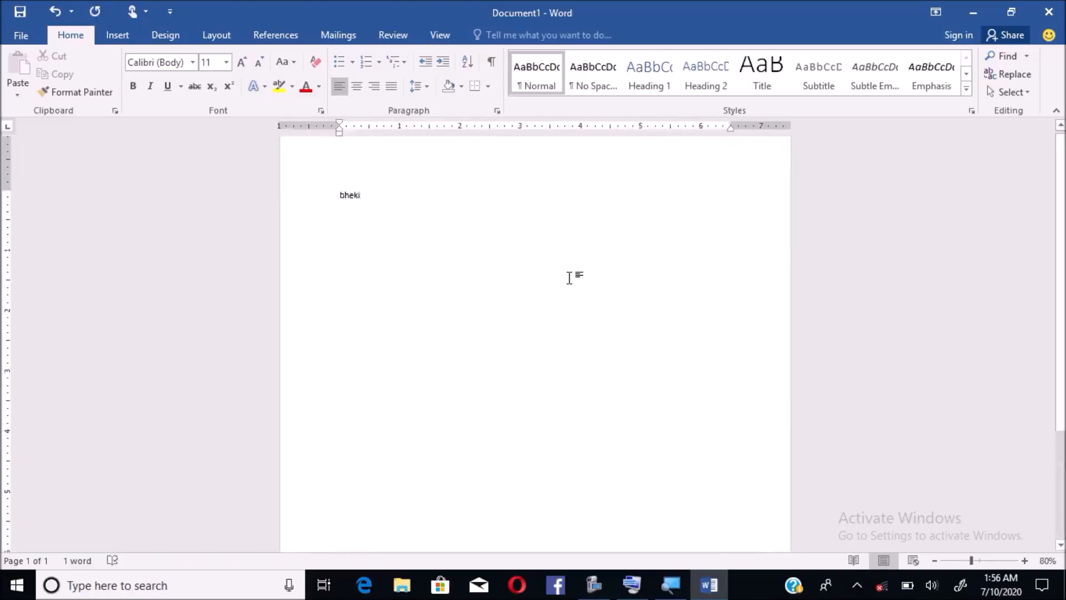
- Switch the page orientation to Landscape
{"action": "left_click", "coordinate": [569, 278]}
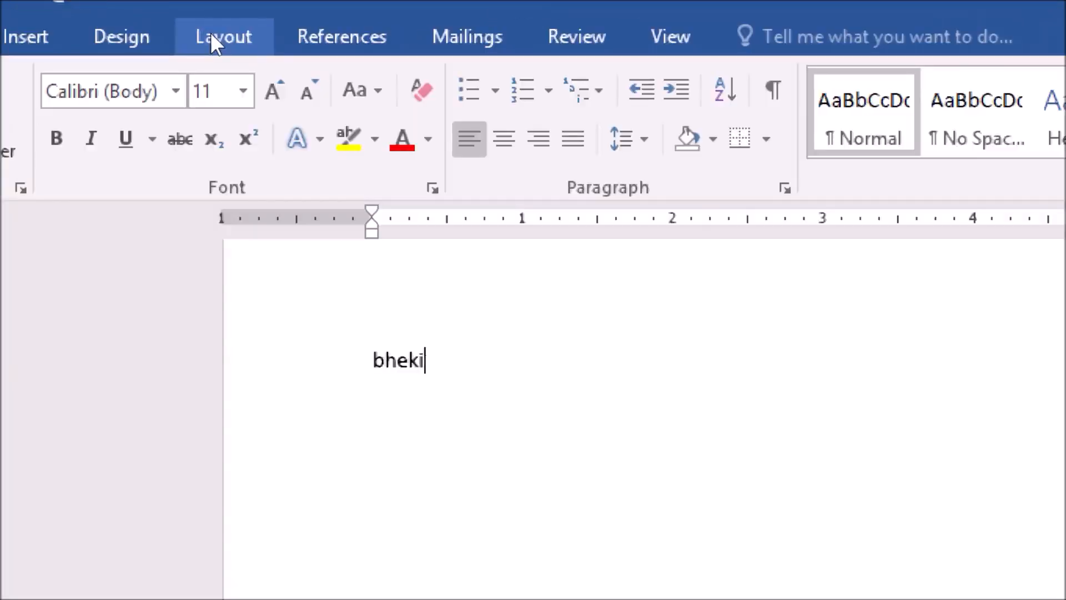
{"action": "left_click", "coordinate": [211, 33]}
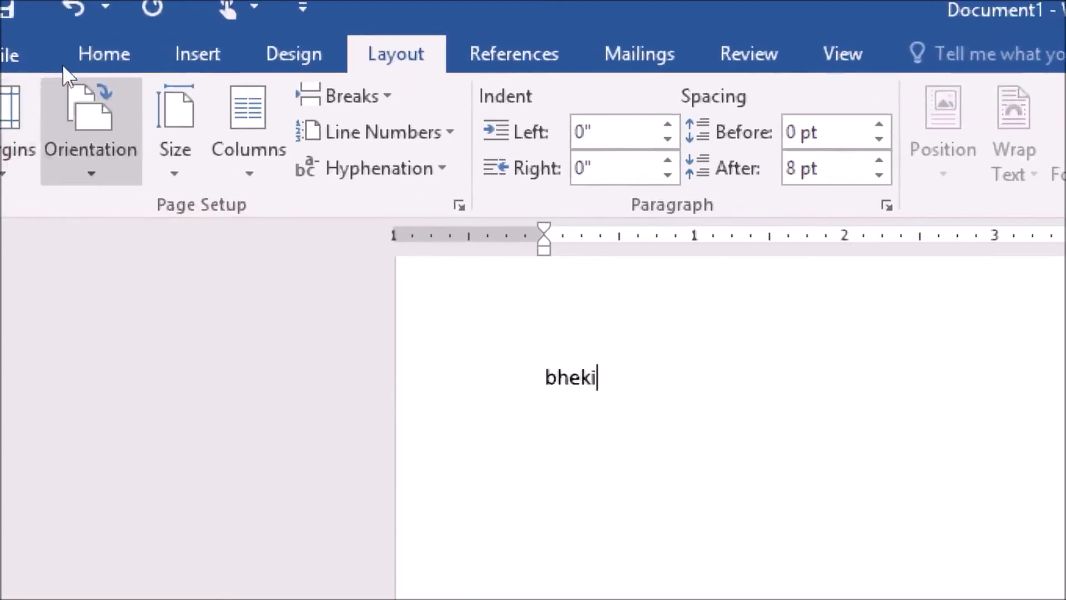
{"action": "left_click", "coordinate": [63, 66]}
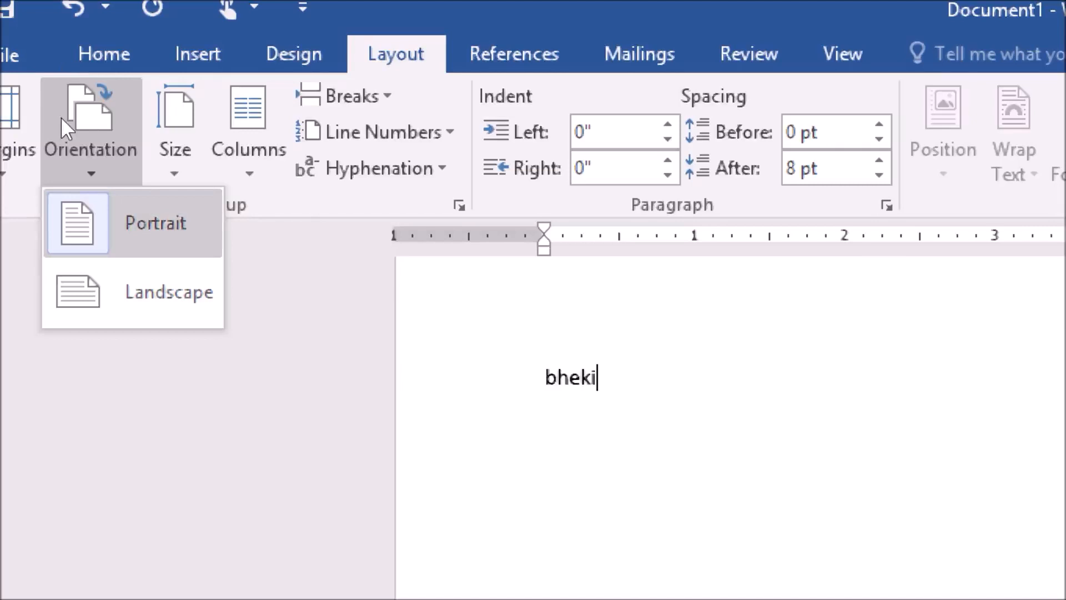
{"action": "left_click", "coordinate": [63, 148]}
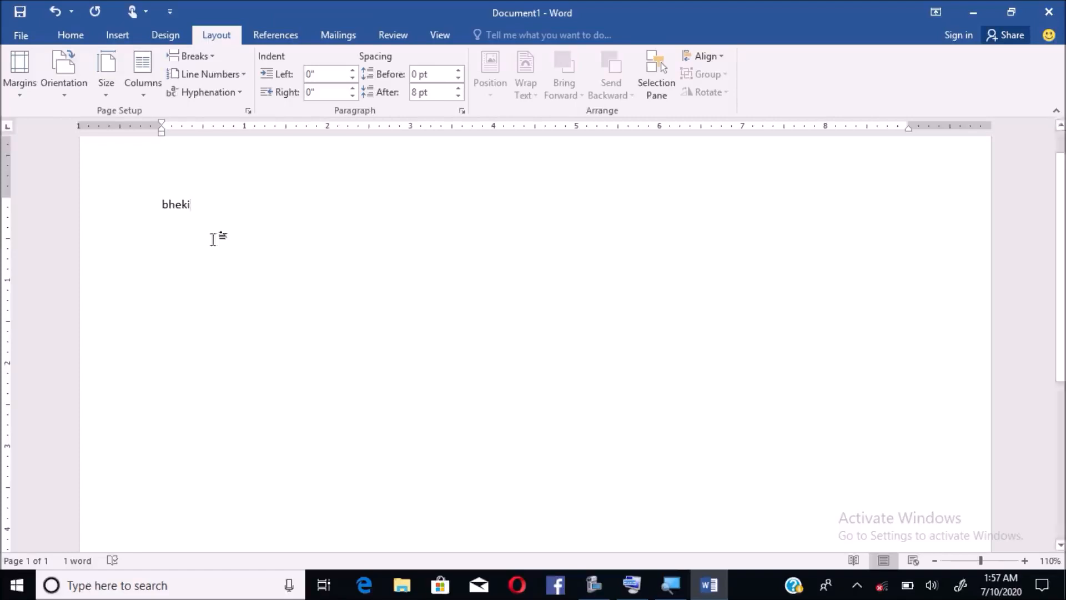
- Add the surname after the first name, then move the cursor back to the surname's first letter
{"action": "left_click", "coordinate": [670, 584]}
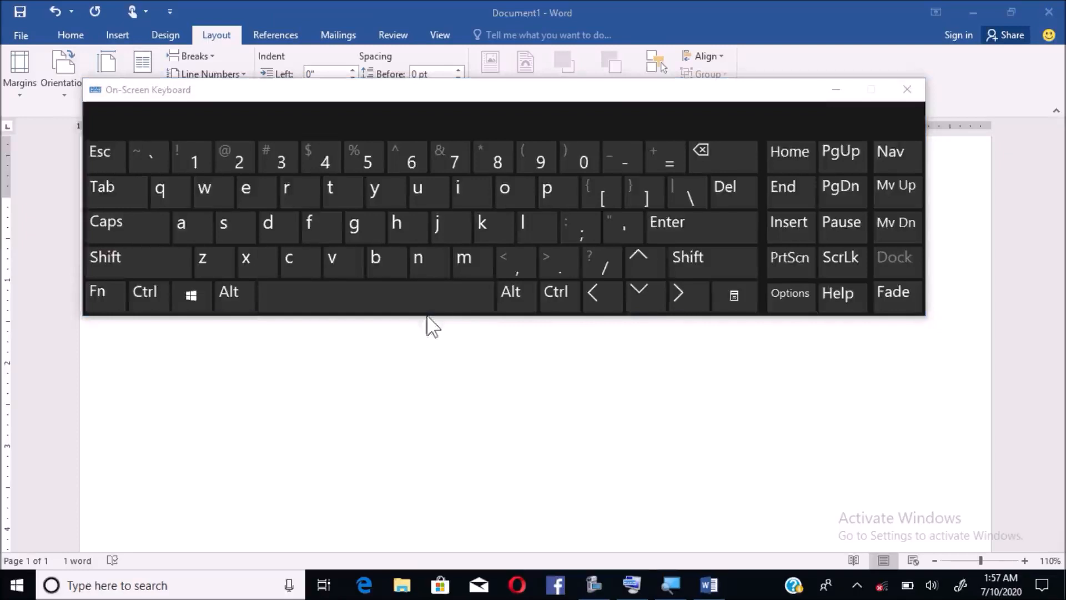
{"action": "left_click", "coordinate": [835, 89]}
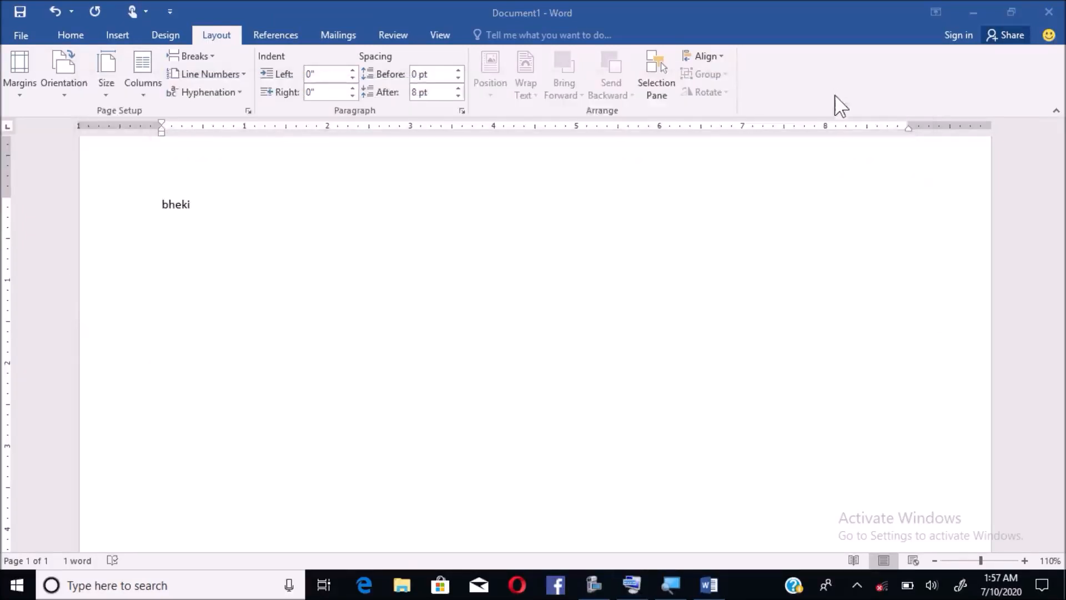
{"action": "left_click", "coordinate": [301, 240]}
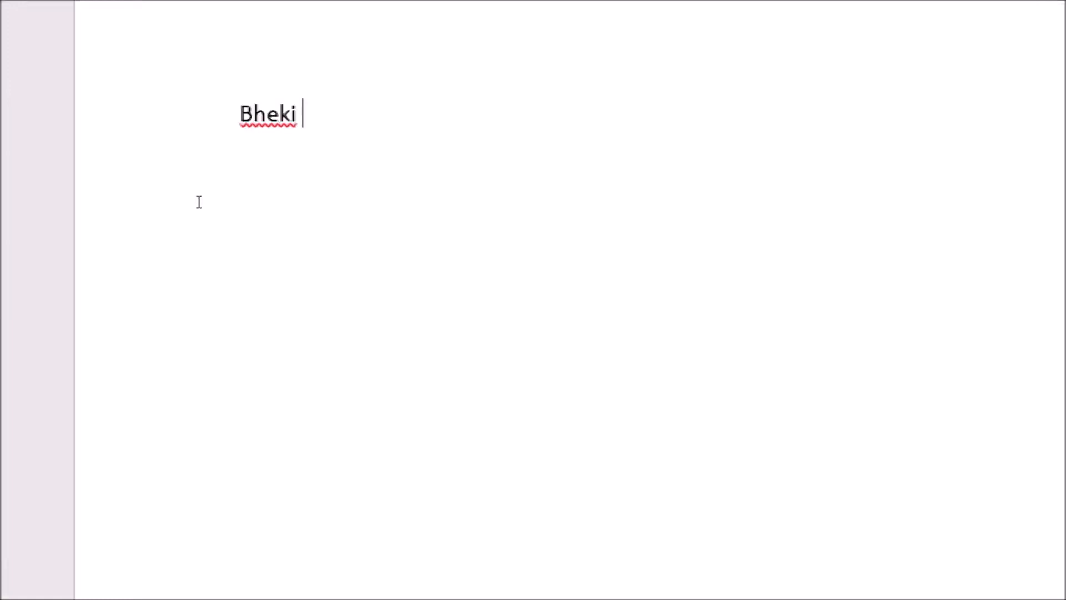
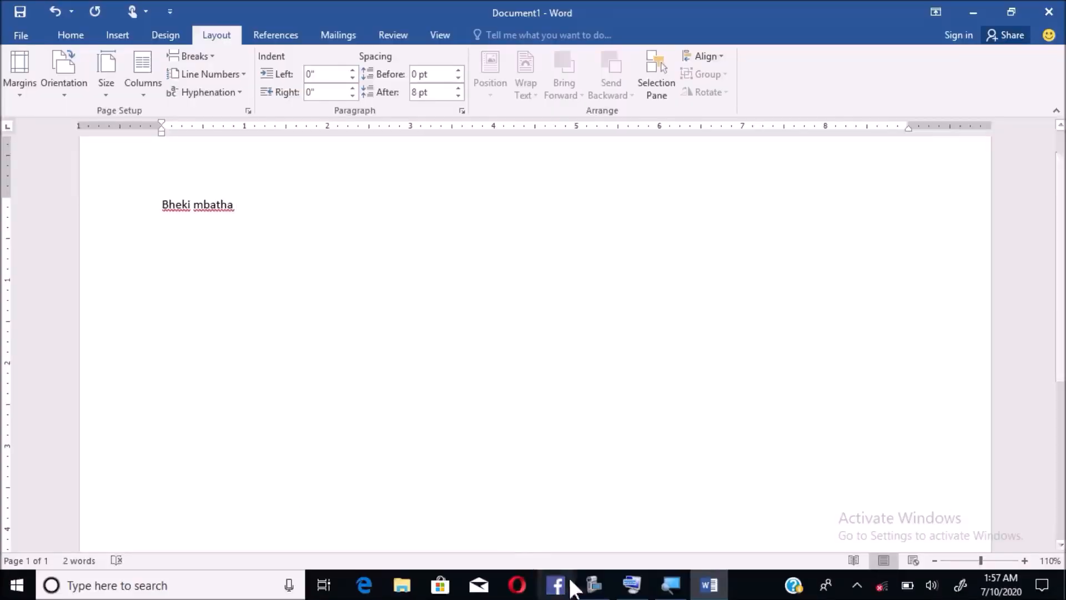
{"action": "left_click", "coordinate": [633, 584]}
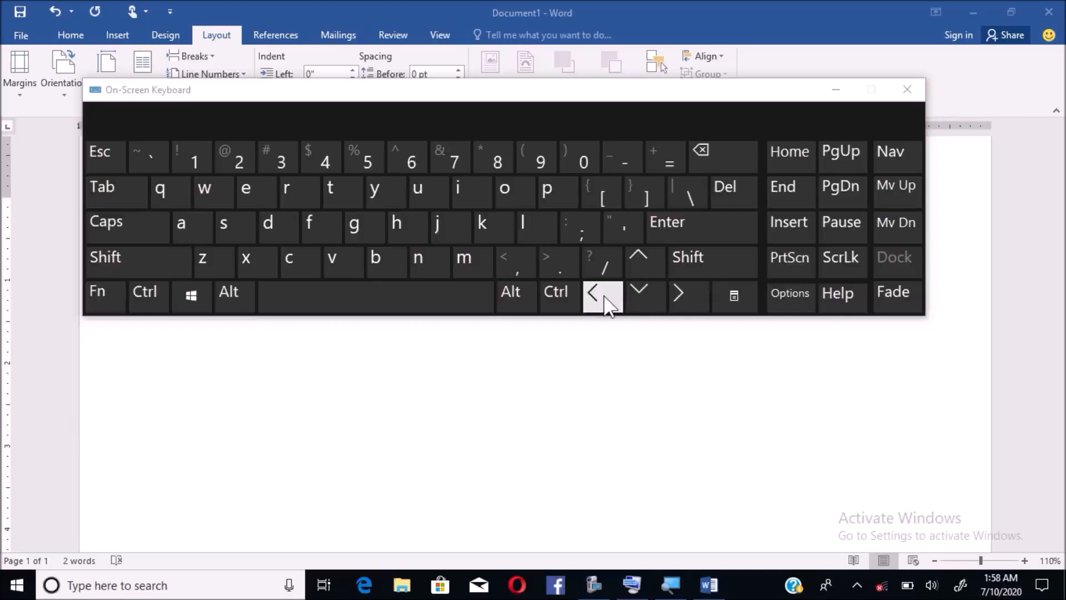
{"action": "left_click", "coordinate": [835, 91]}
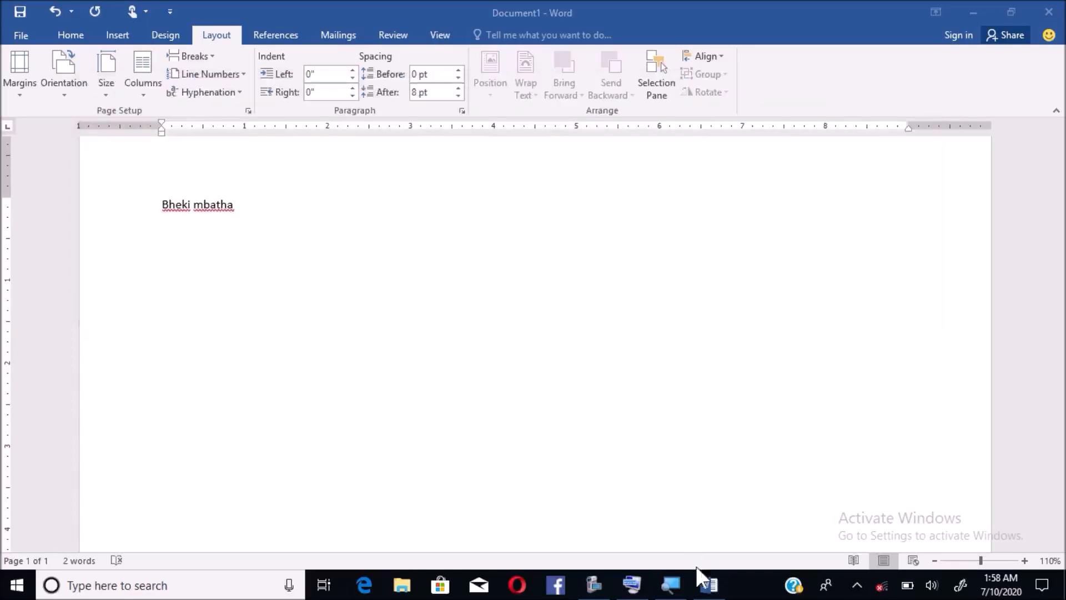
{"action": "left_click", "coordinate": [708, 585]}
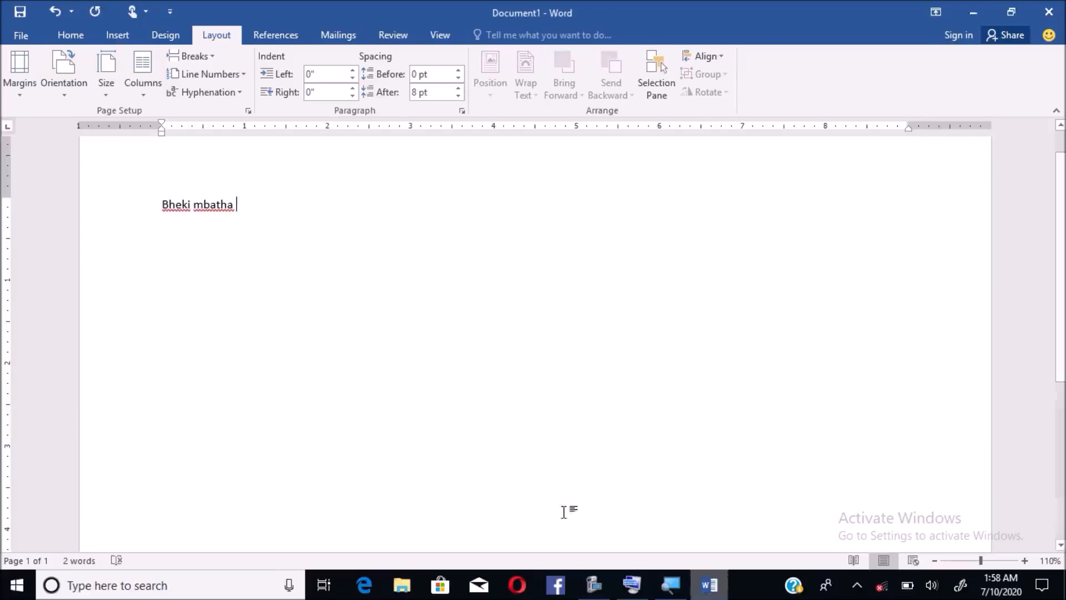
{"action": "left_click", "coordinate": [236, 207]}
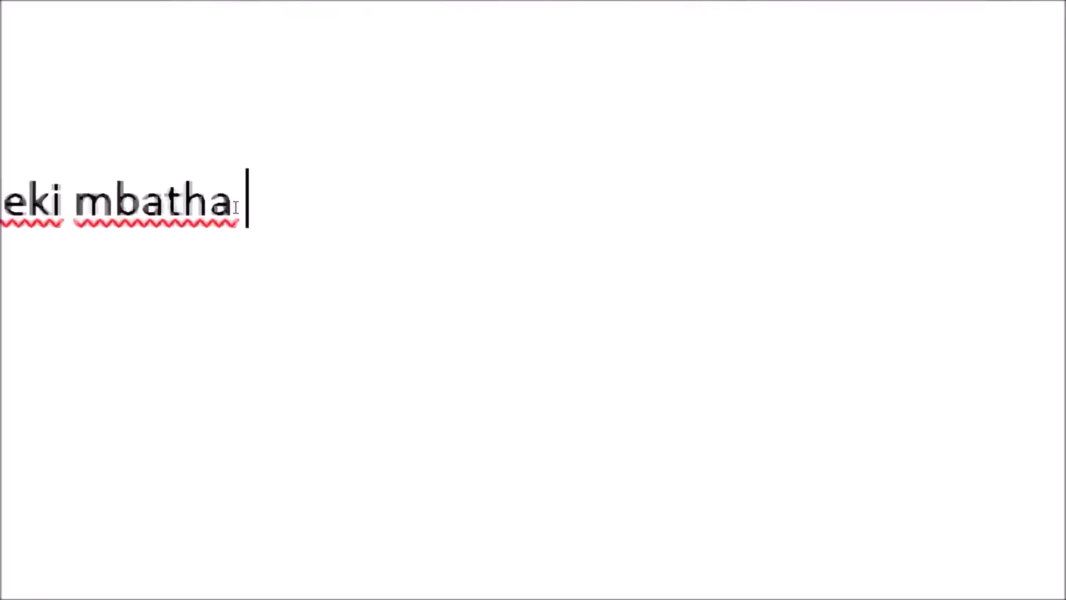
{"action": "key", "text": "Left"}
{"action": "key", "text": "Left"}
{"action": "key", "text": "Left"}
{"action": "key", "text": "Left"}
{"action": "key", "text": "Left"}
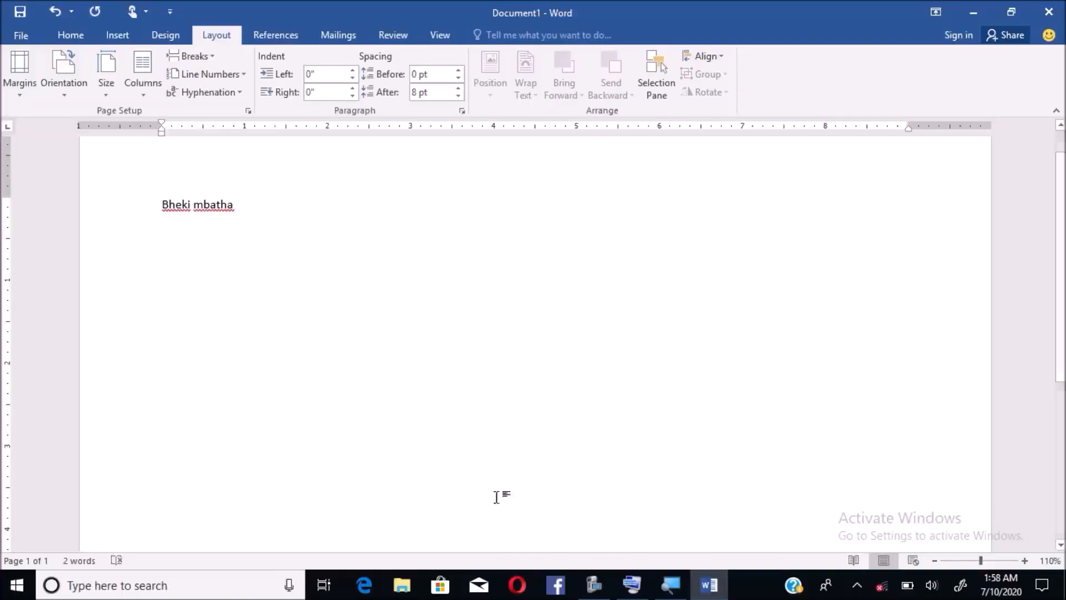
- Replace the surname's lowercase m with a capital M, then return to the line start
{"action": "left_click", "coordinate": [641, 596]}
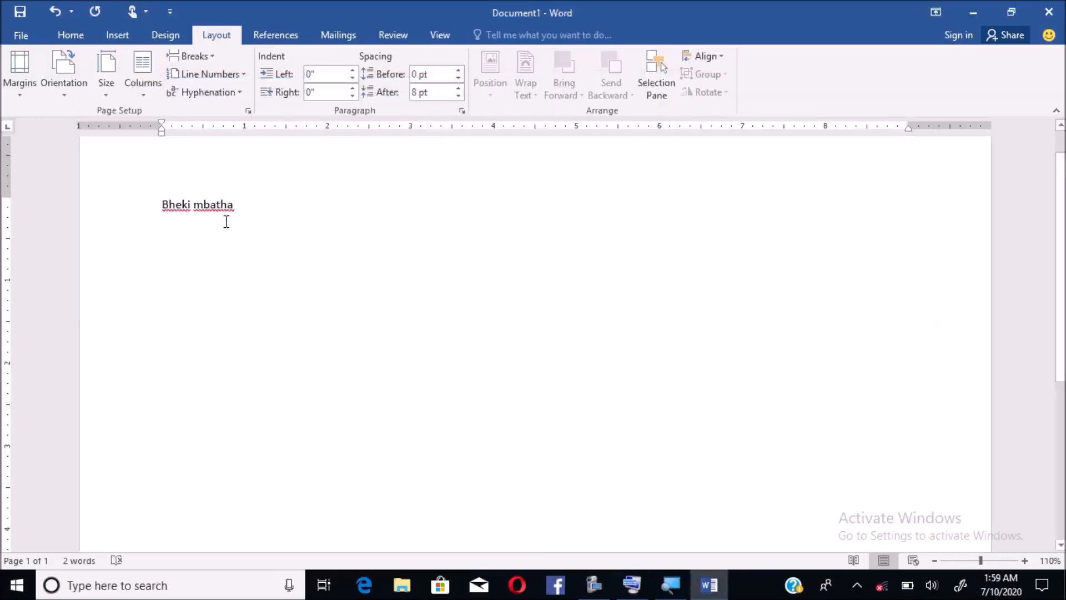
{"action": "key", "text": "BackSpace"}
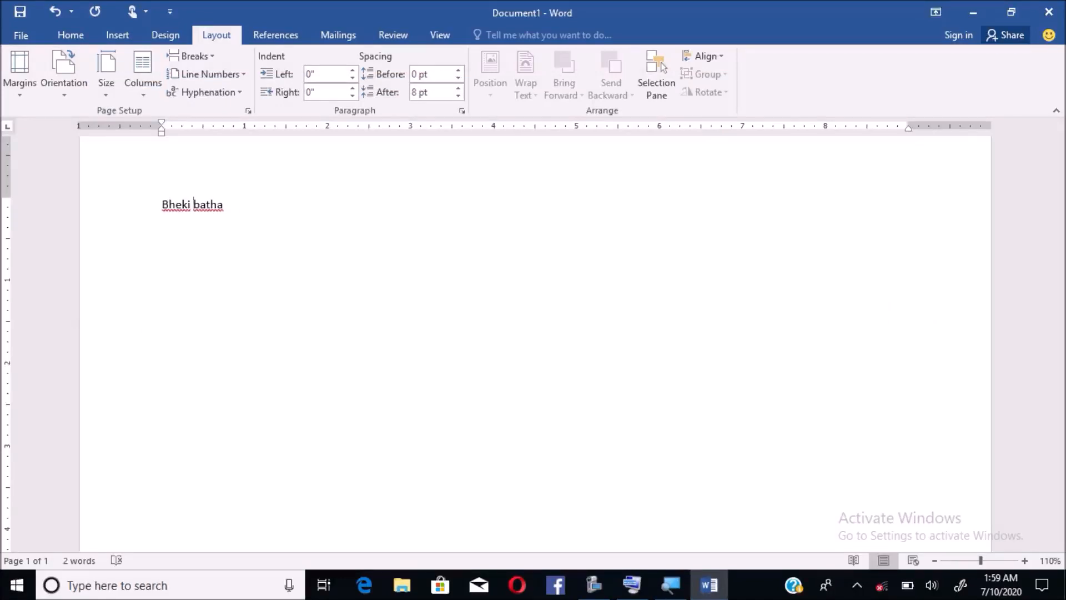
{"action": "left_click", "coordinate": [670, 584]}
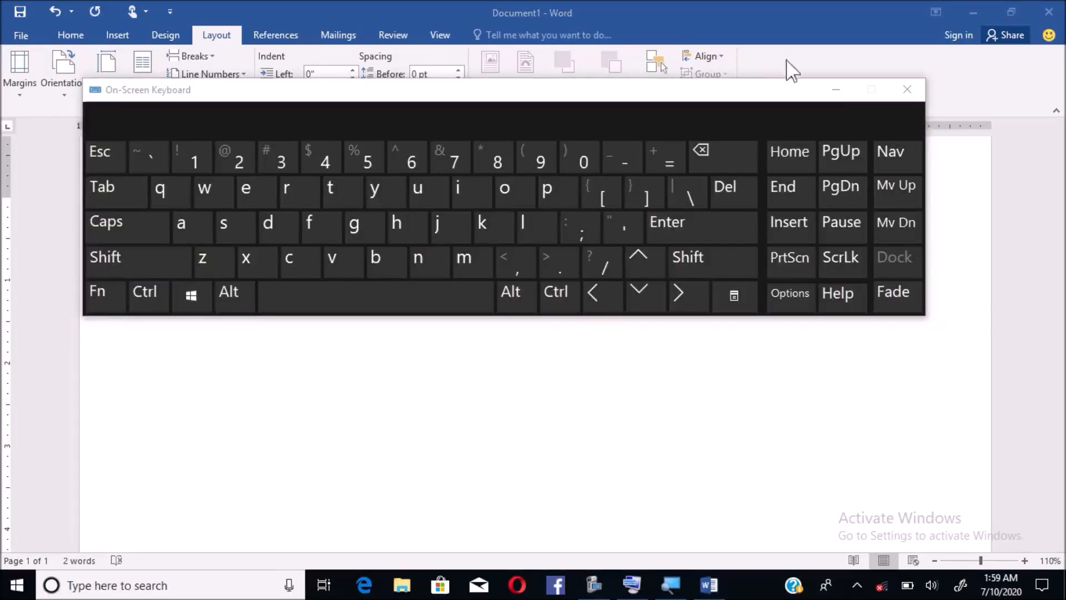
{"action": "left_click", "coordinate": [835, 91]}
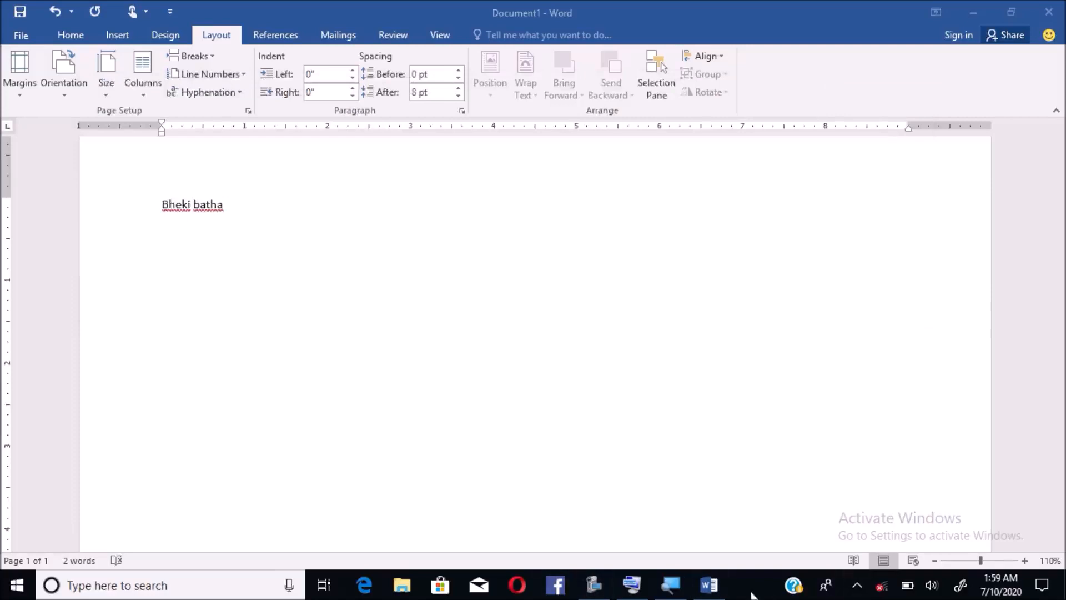
{"action": "left_click", "coordinate": [707, 583]}
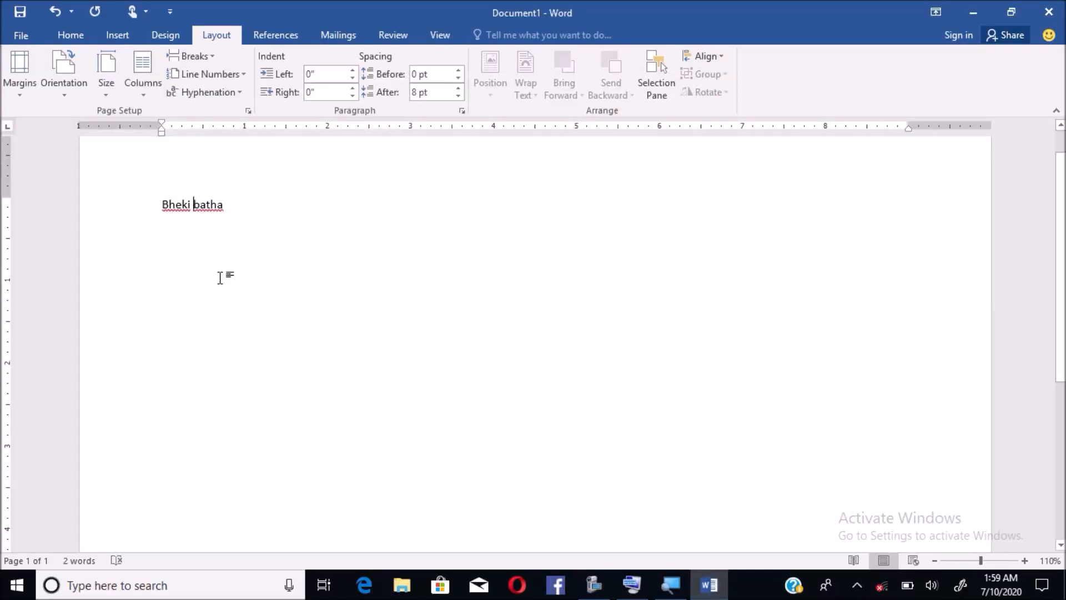
{"action": "type", "text": "M"}
{"action": "left_click", "coordinate": [632, 589]}
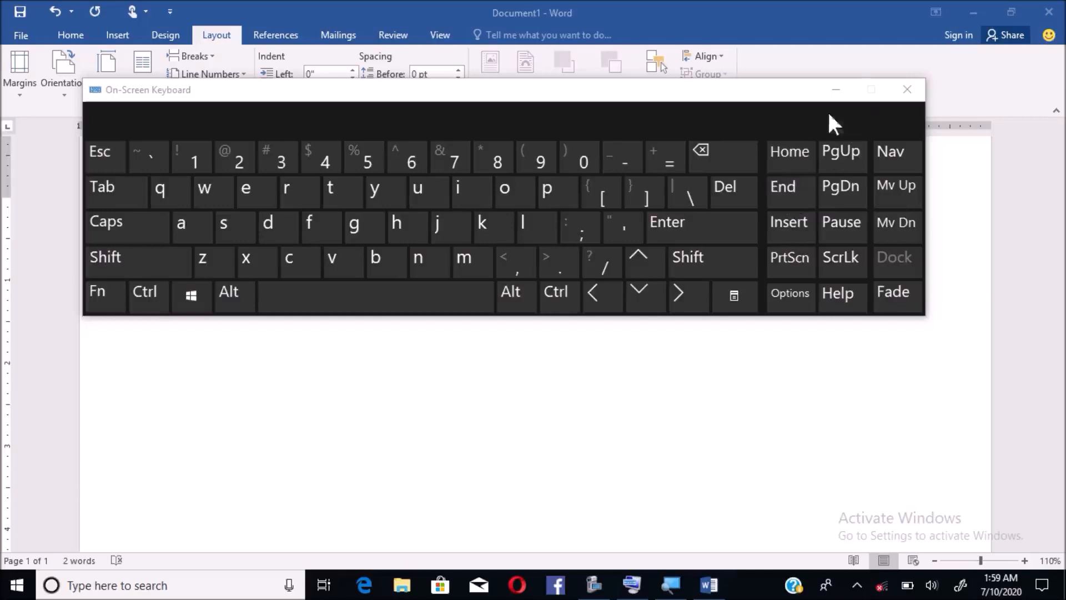
{"action": "left_click", "coordinate": [834, 91]}
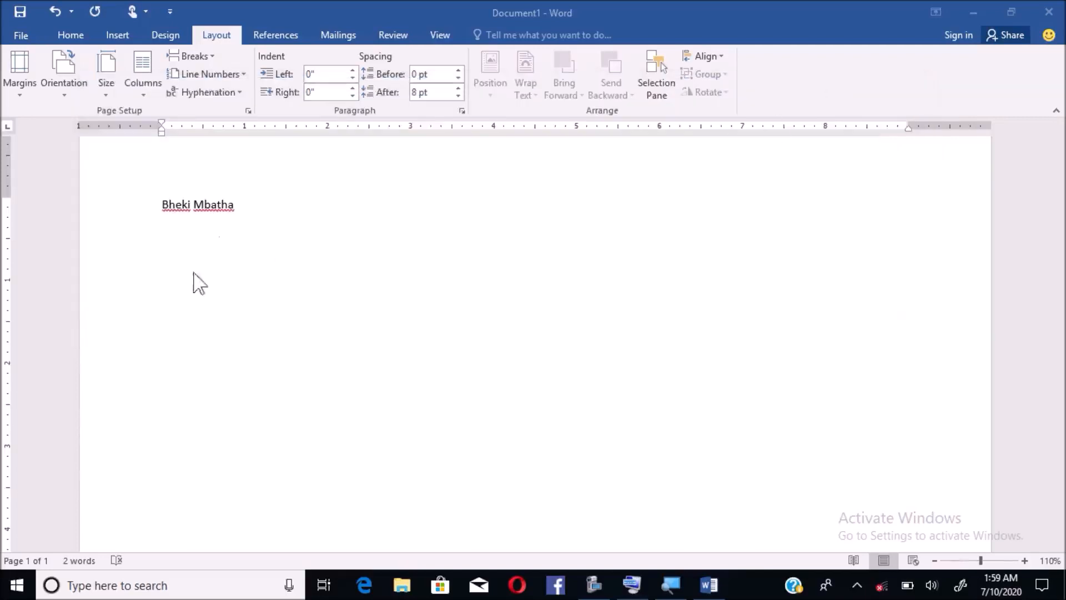
{"action": "left_click", "coordinate": [242, 211]}
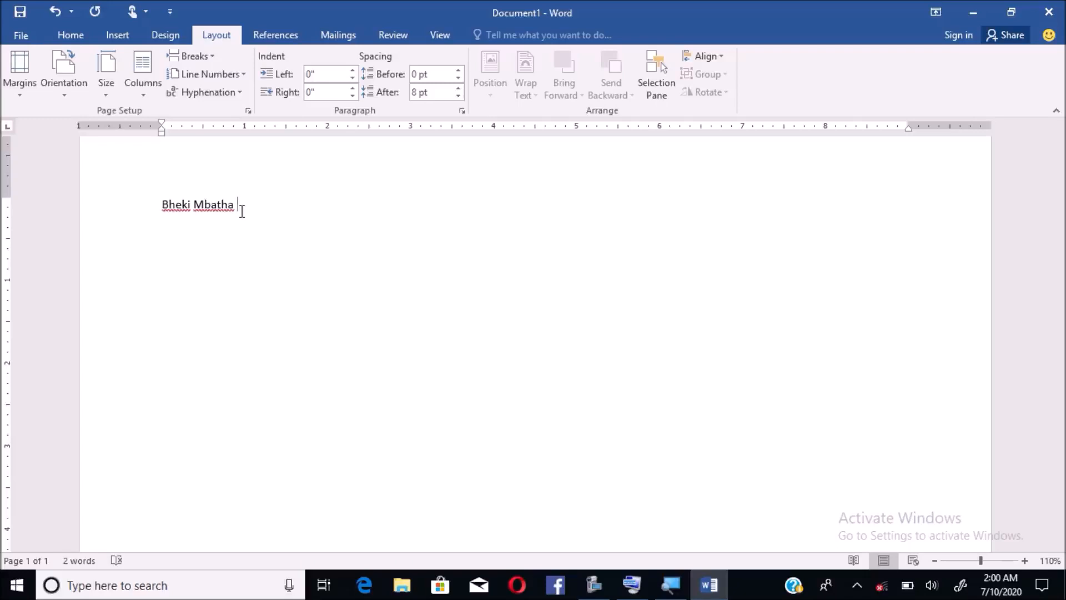
{"action": "key", "text": "Home"}
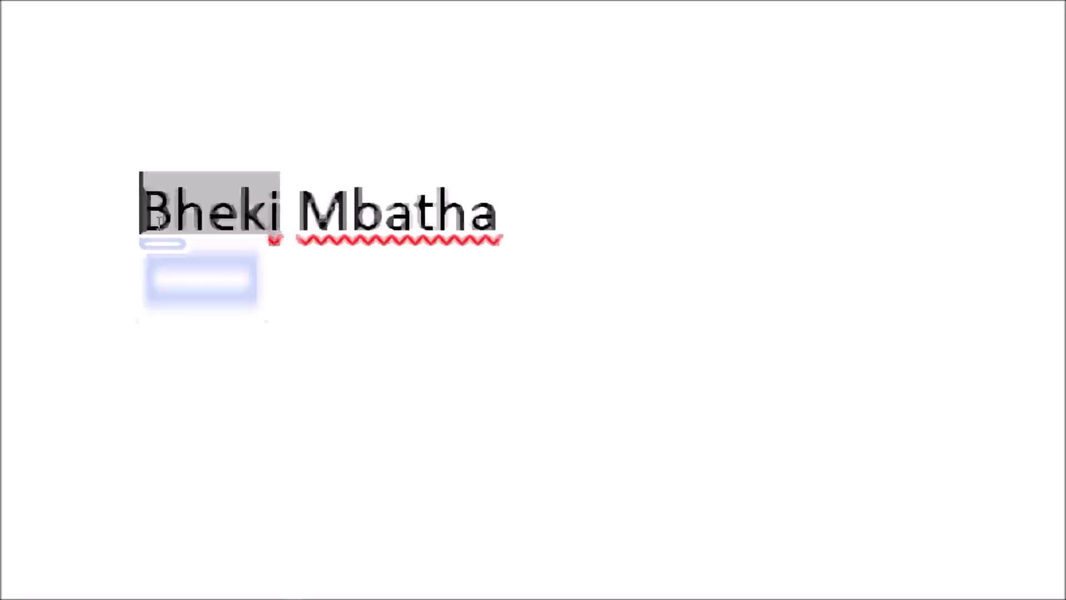
{"action": "mouse_move", "coordinate": [162, 214]}
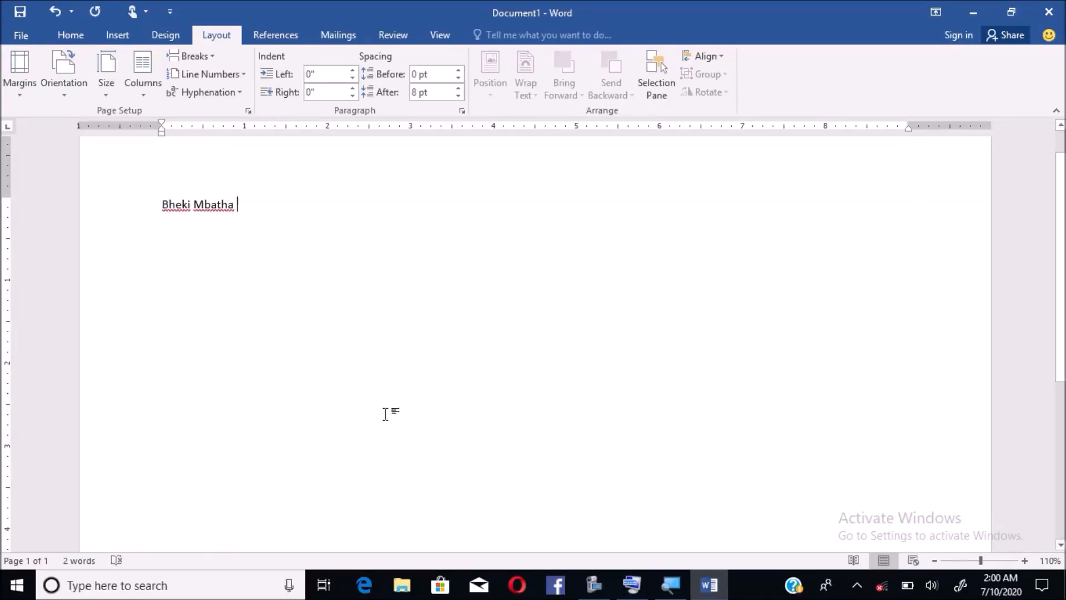
{"action": "left_click", "coordinate": [633, 586]}
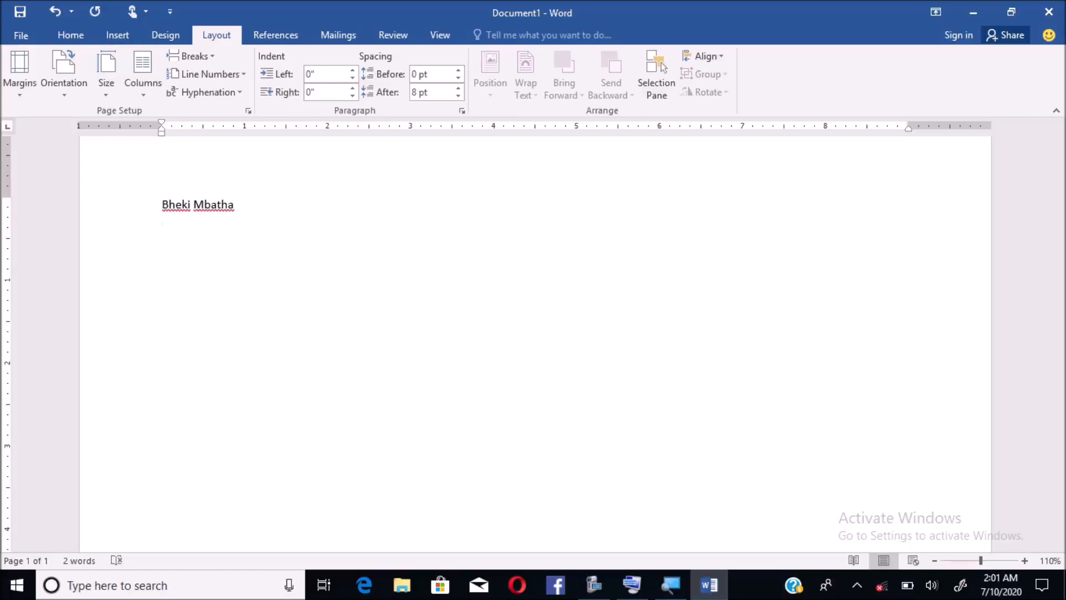
- Continue the second line so it reads 'The quick brown fox jumped swiftly over the neat plan'
{"action": "type", "text": "he quick brown fo"}
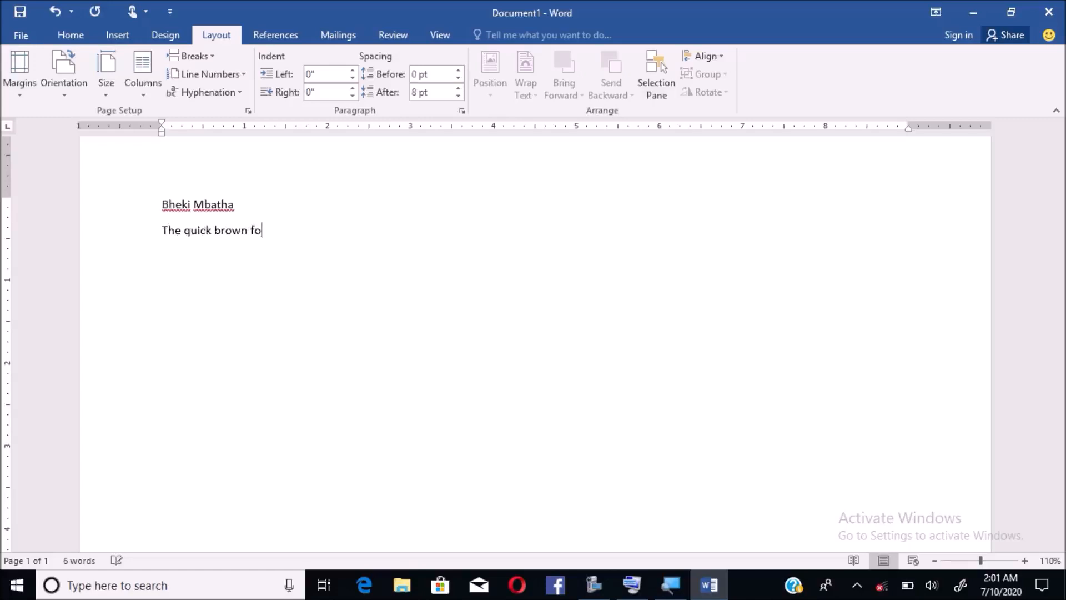
{"action": "type", "text": "x jumped swiftly over the nea"}
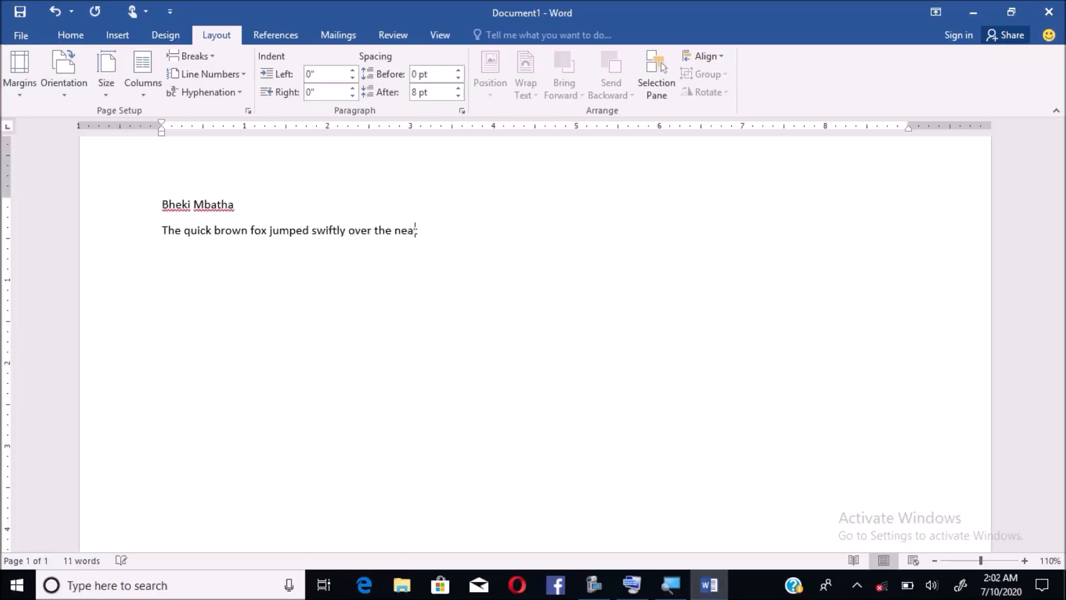
{"action": "type", "text": "t plank."}
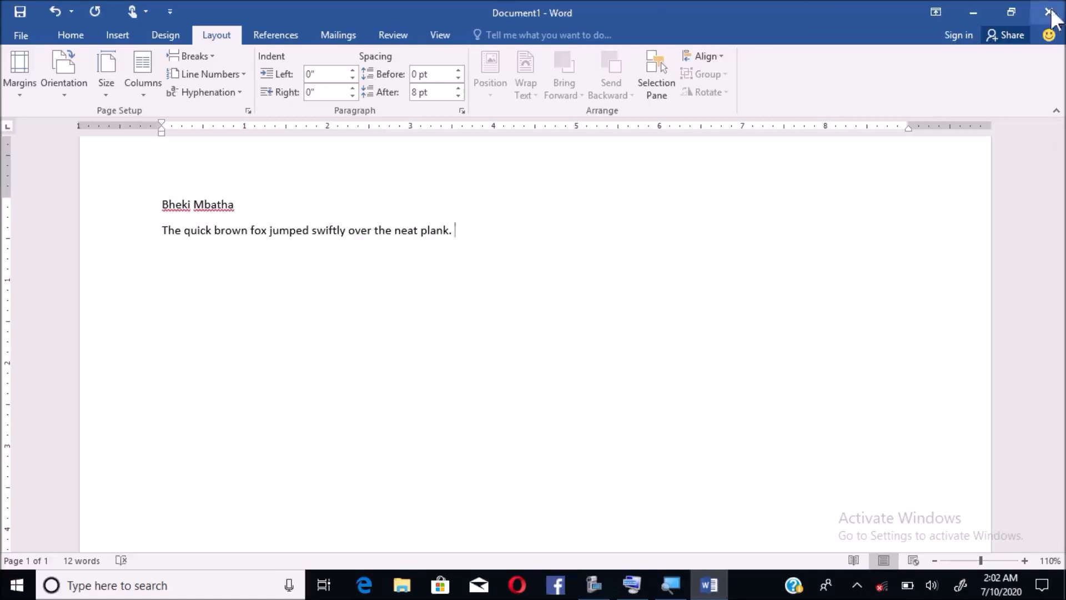
- Minimize Word and launch Typing Master 10 from its desktop shortcut
{"action": "left_click", "coordinate": [975, 14]}
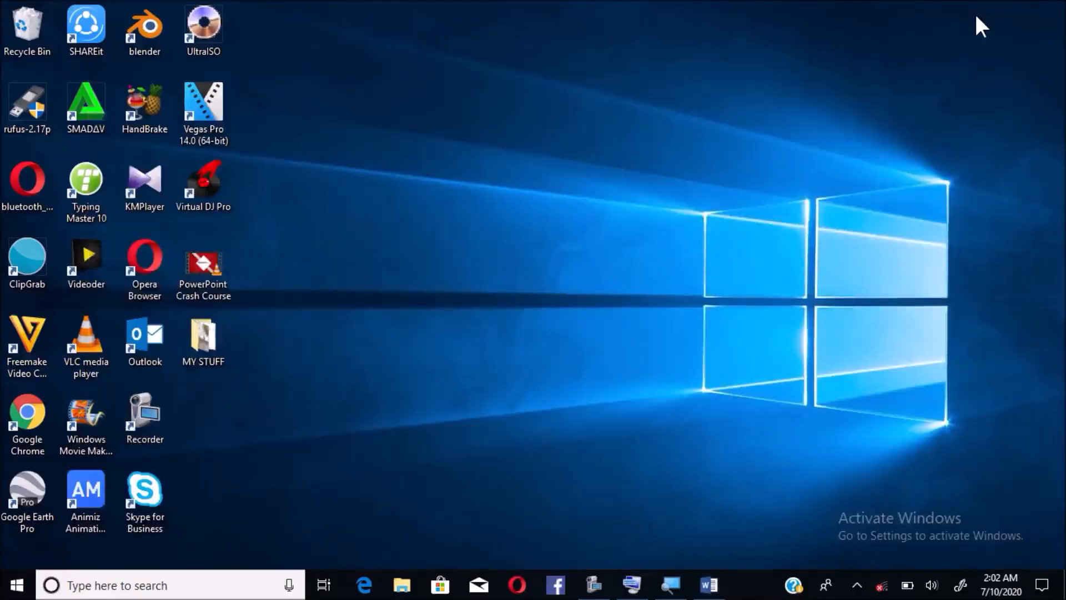
{"action": "double_click", "coordinate": [88, 188]}
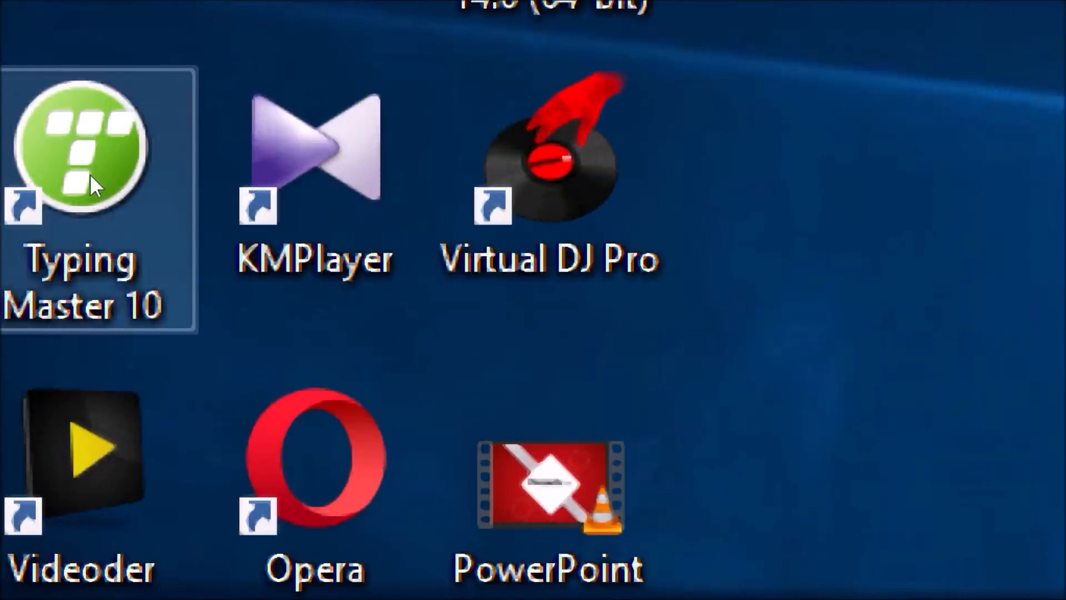
{"action": "left_click", "coordinate": [90, 174]}
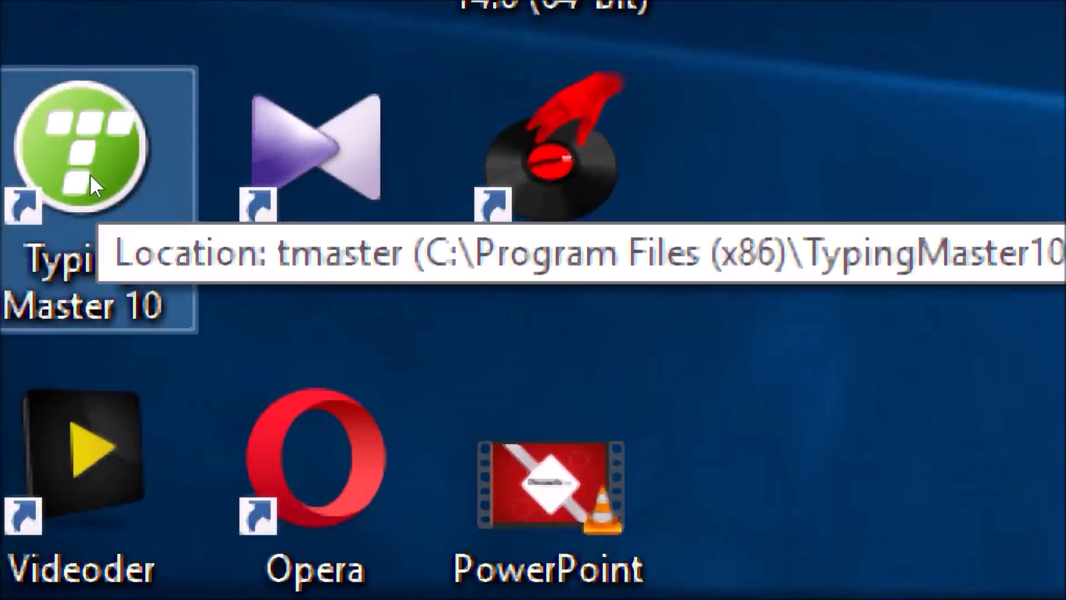
{"action": "double_click", "coordinate": [90, 174]}
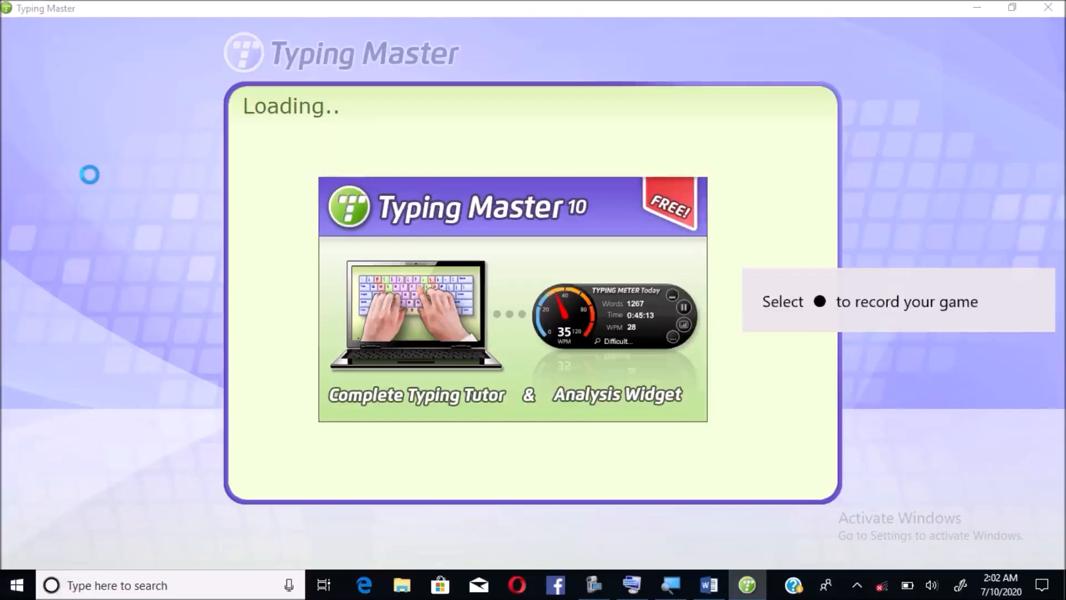
- Dismiss the Start menu, log in as the existing user, and go to the Games page
{"action": "key", "text": "super"}
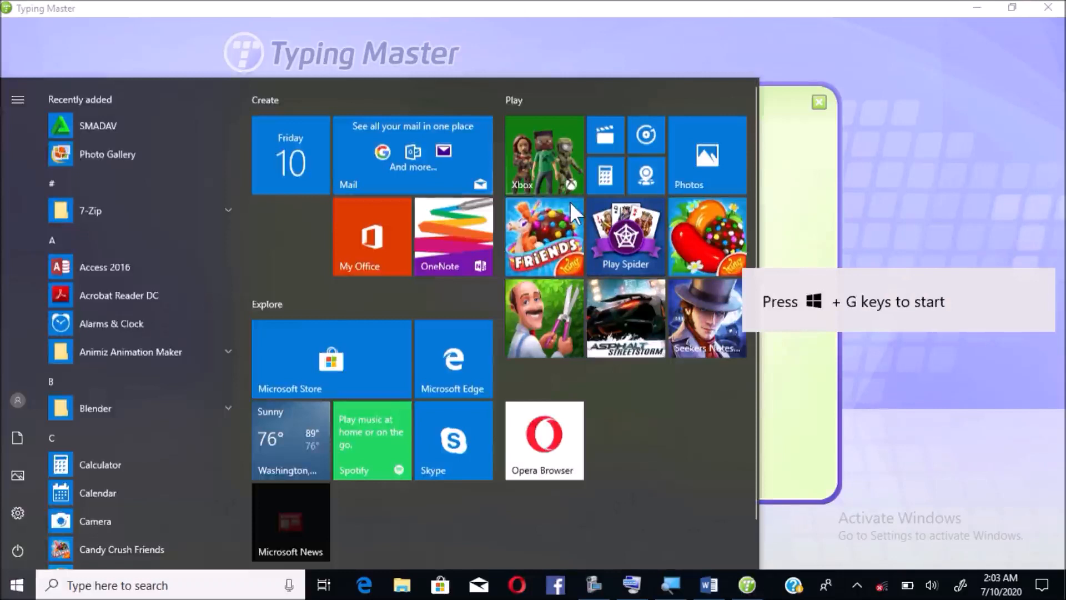
{"action": "left_click", "coordinate": [970, 353]}
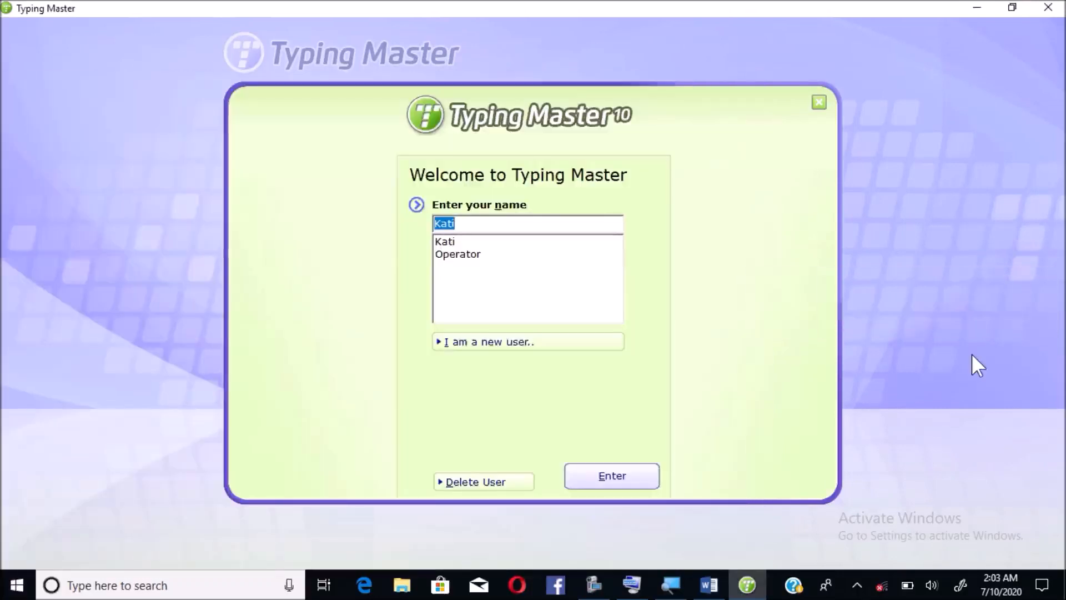
{"action": "key", "text": "Return"}
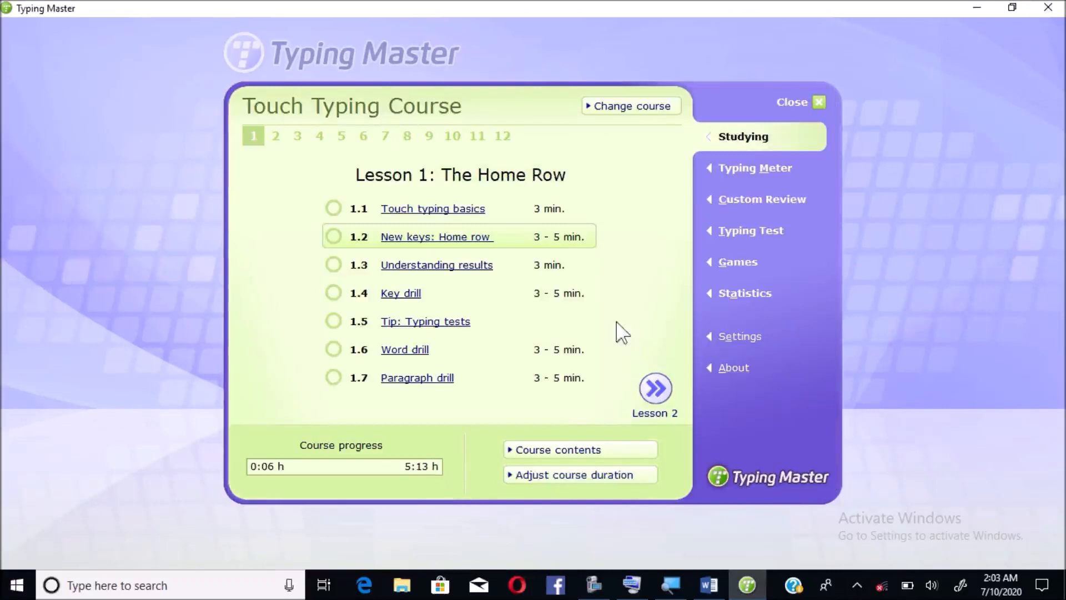
{"action": "left_click", "coordinate": [734, 268]}
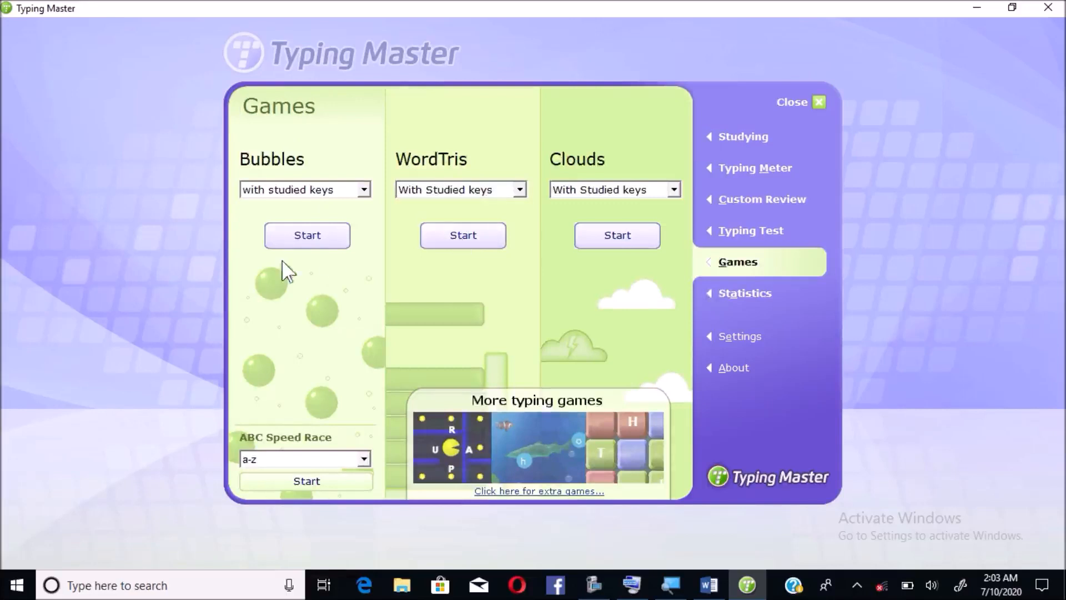
- Start a Bubbles round and burst the f, j, s, d, a, k and l bubbles
{"action": "left_click", "coordinate": [302, 244]}
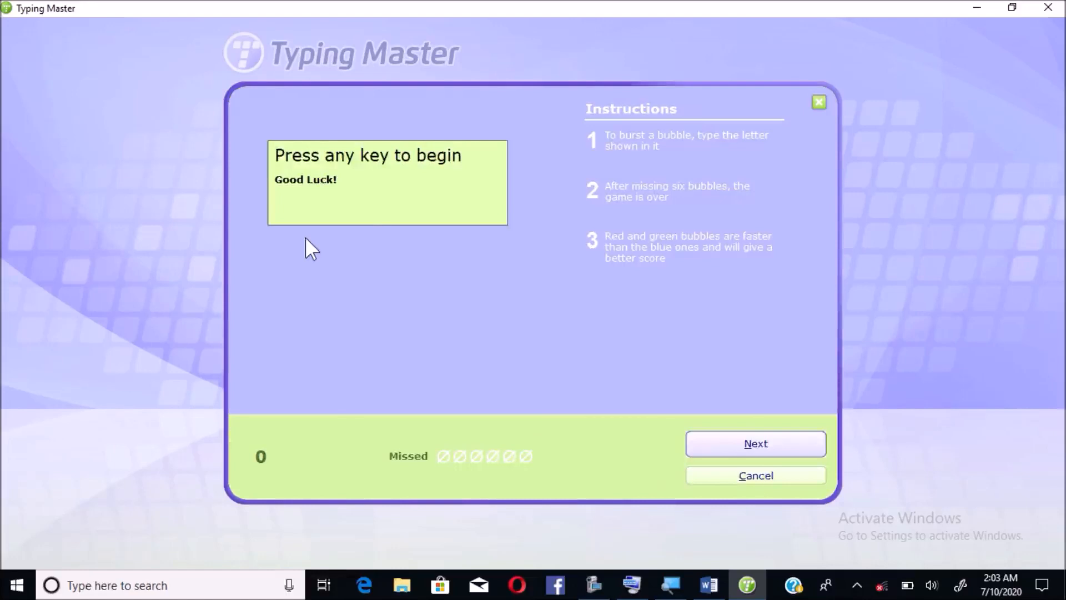
{"action": "key", "text": "space"}
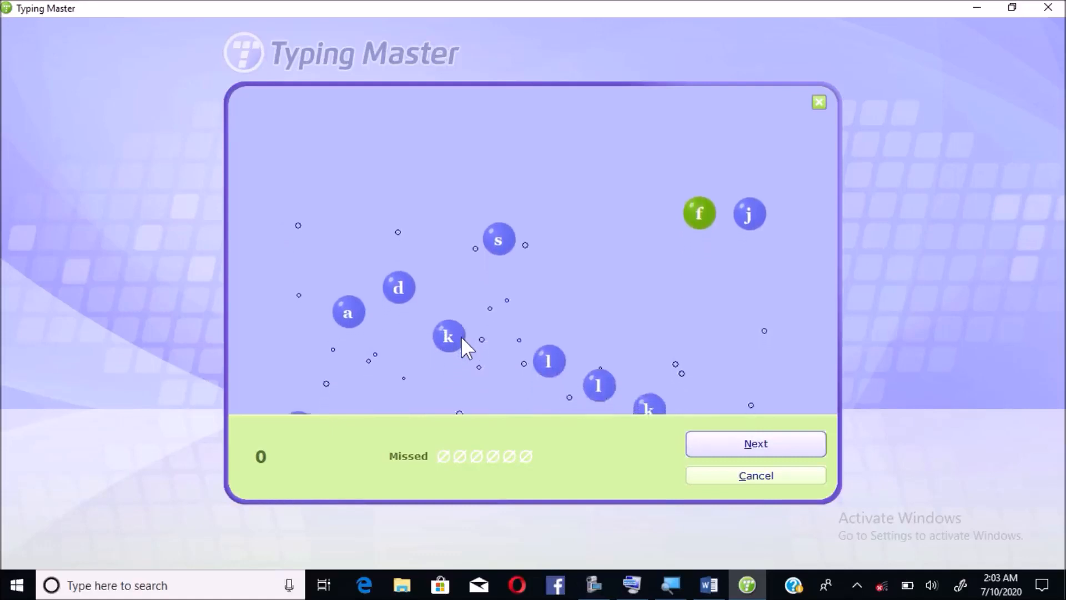
{"action": "key", "text": "f"}
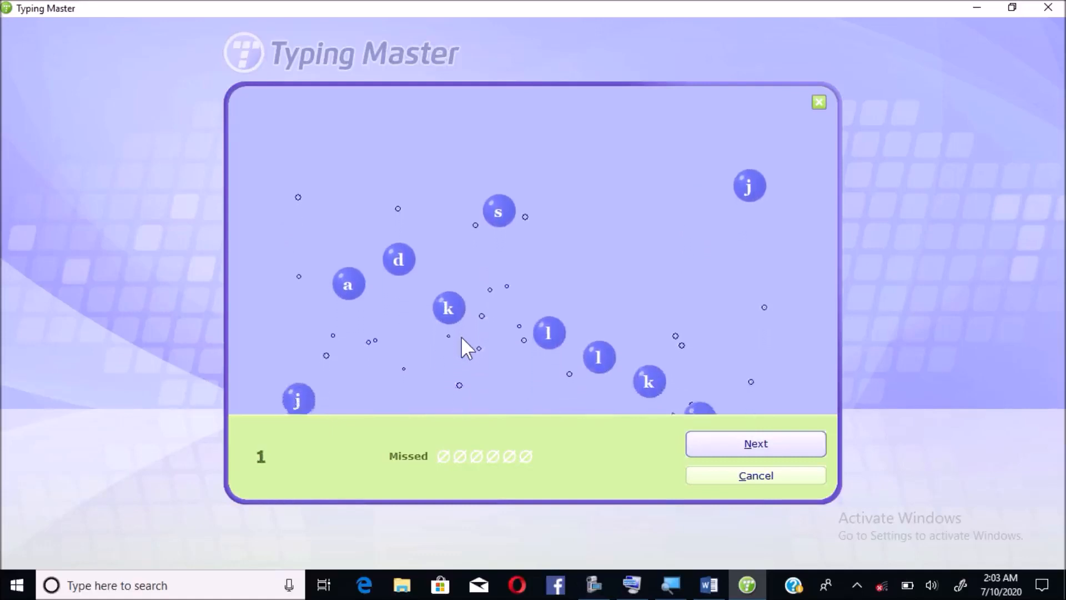
{"action": "key", "text": "j"}
{"action": "key", "text": "s"}
{"action": "key", "text": "d"}
{"action": "key", "text": "a"}
{"action": "key", "text": "k"}
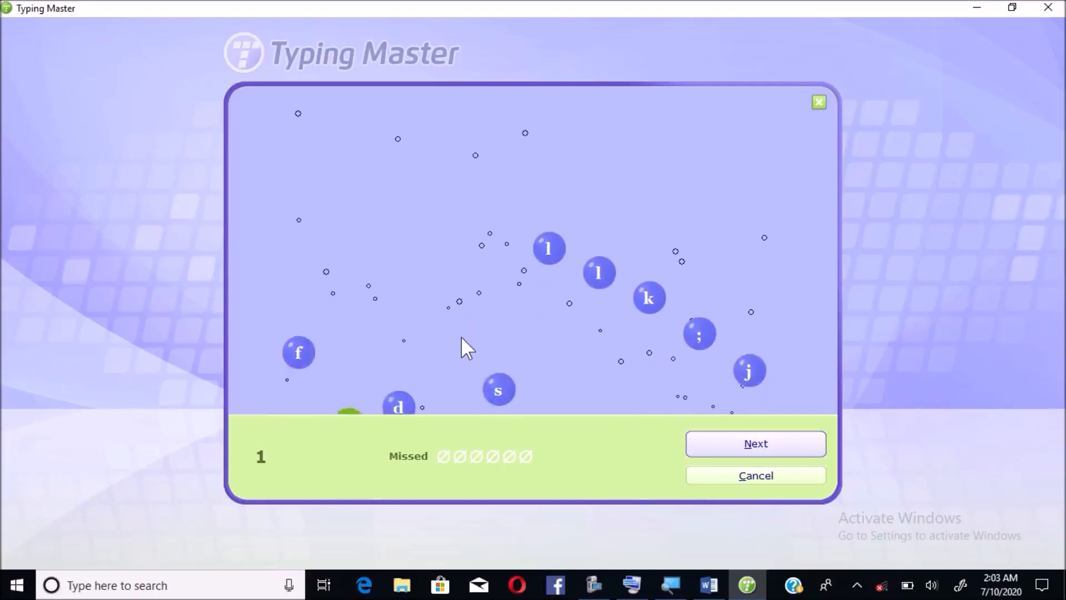
{"action": "key", "text": "l"}
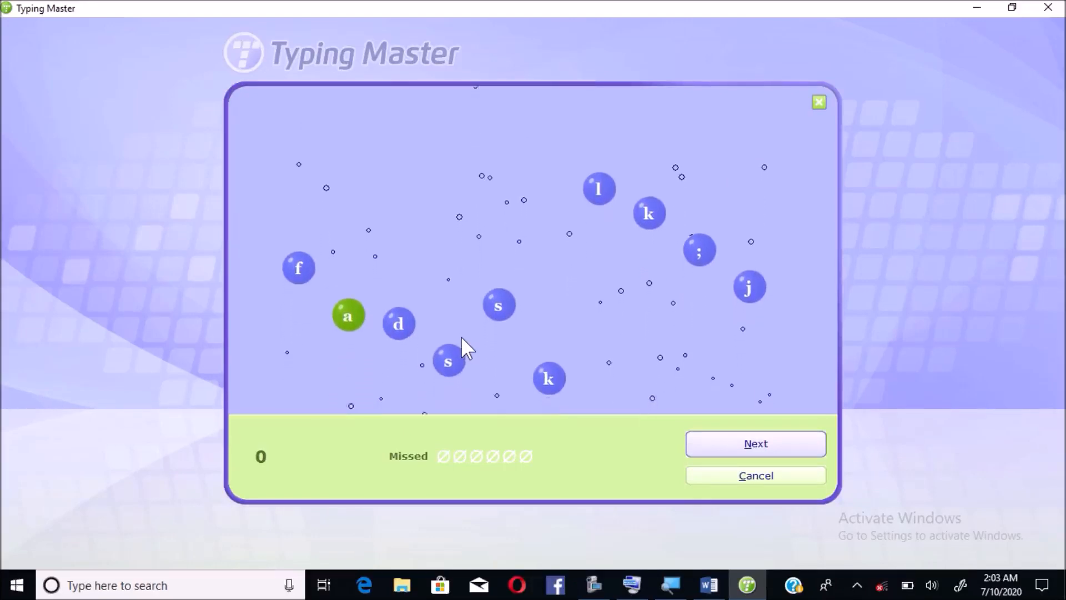
{"action": "key", "text": "l"}
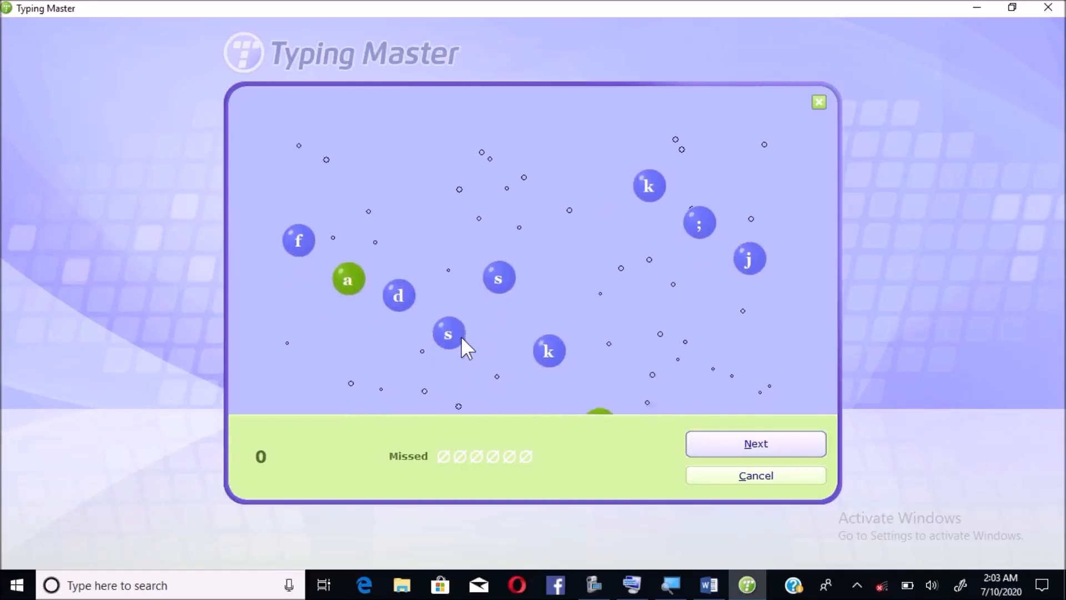
{"action": "key", "text": "k"}
{"action": "key", "text": "k"}
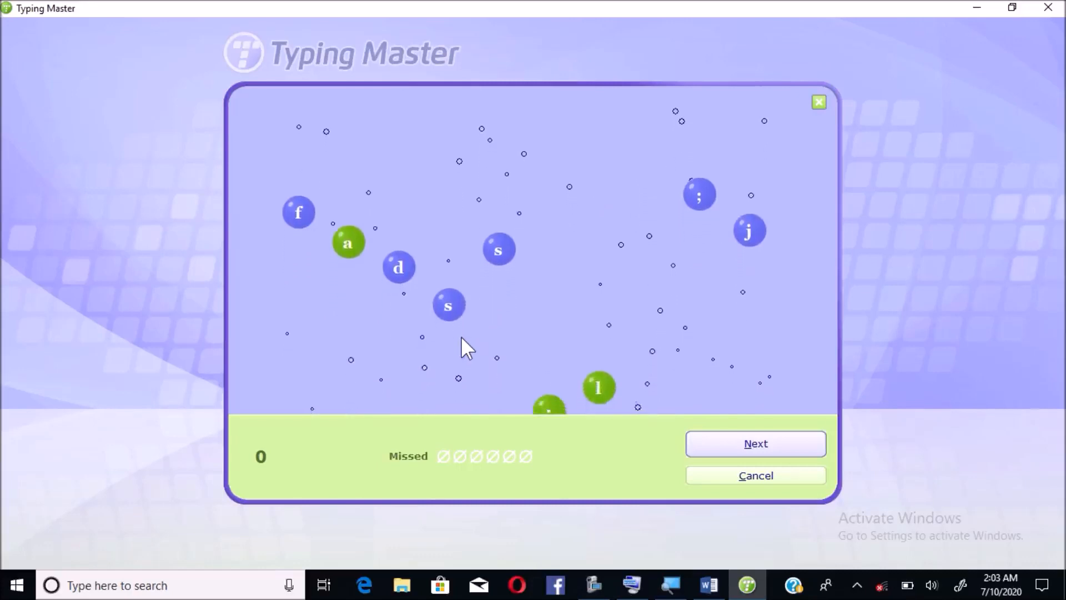
- Burst the ;, j, a, f, d, s and l bubbles until Game Over, then minimize Typing Master
{"action": "key", "text": "semicolon"}
{"action": "key", "text": "semicolon"}
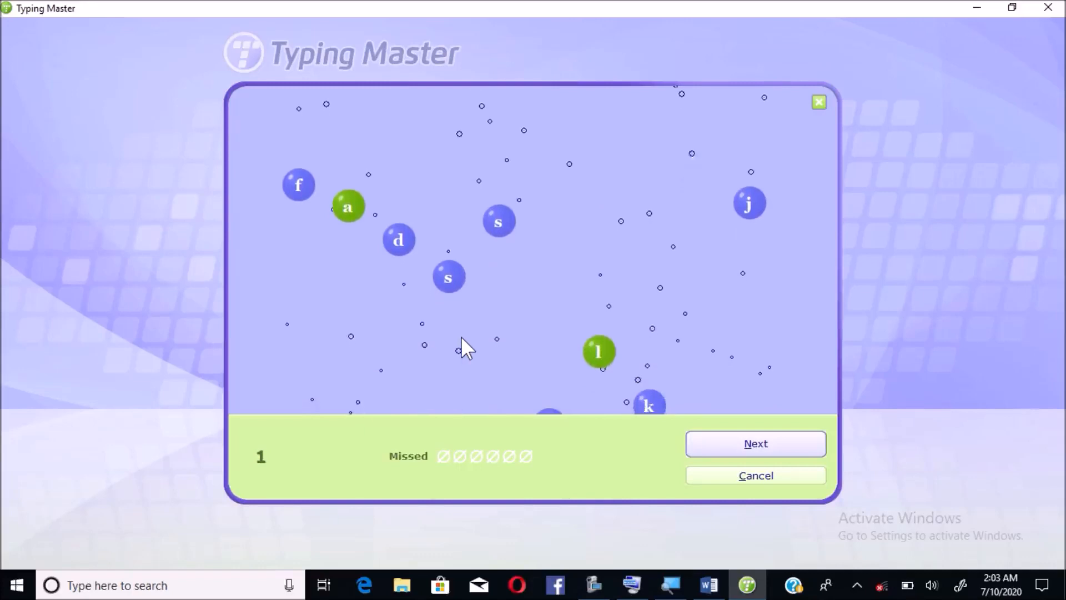
{"action": "key", "text": "j"}
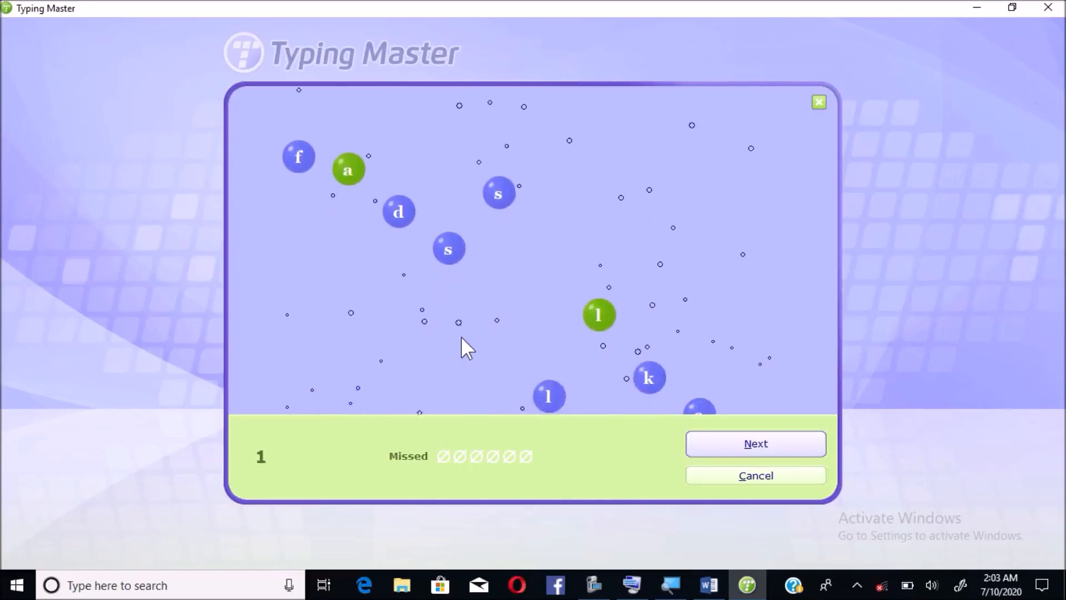
{"action": "key", "text": "a"}
{"action": "key", "text": "f"}
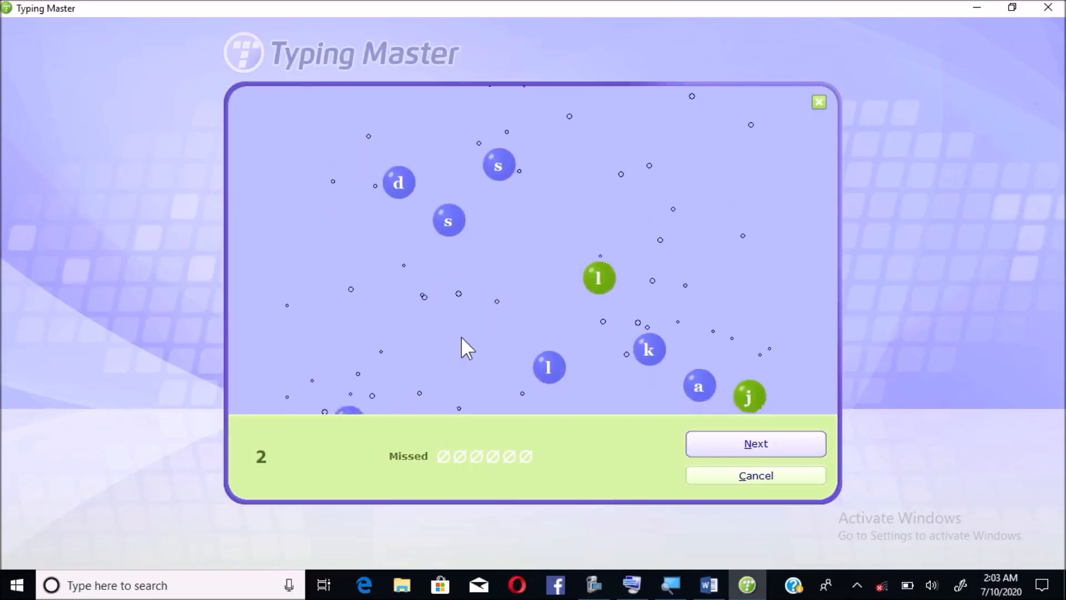
{"action": "key", "text": "d"}
{"action": "key", "text": "s"}
{"action": "key", "text": "s"}
{"action": "key", "text": "l"}
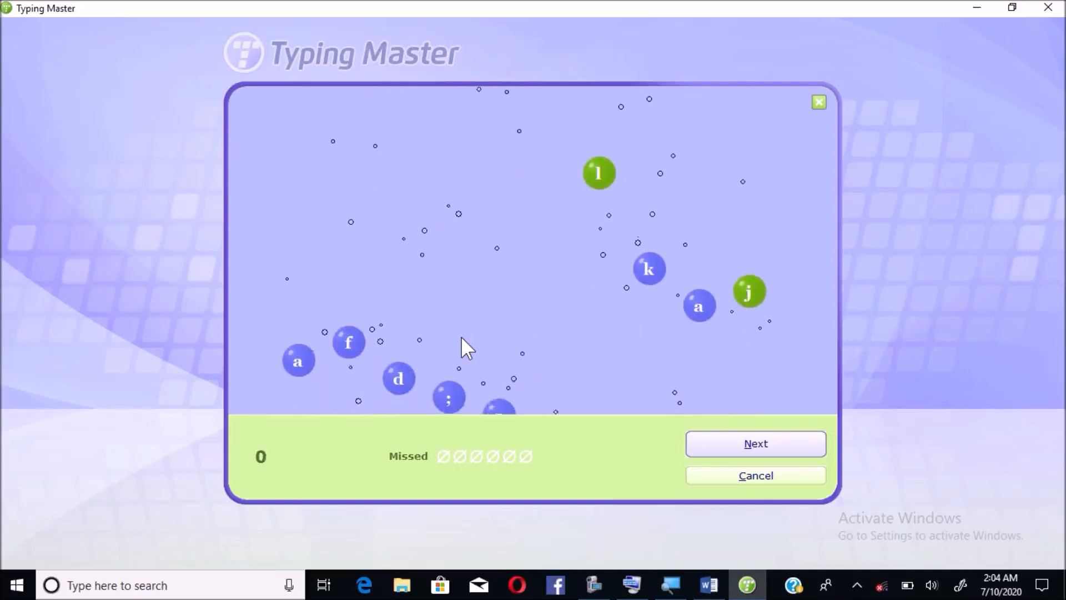
{"action": "key", "text": "l"}
{"action": "key", "text": "j"}
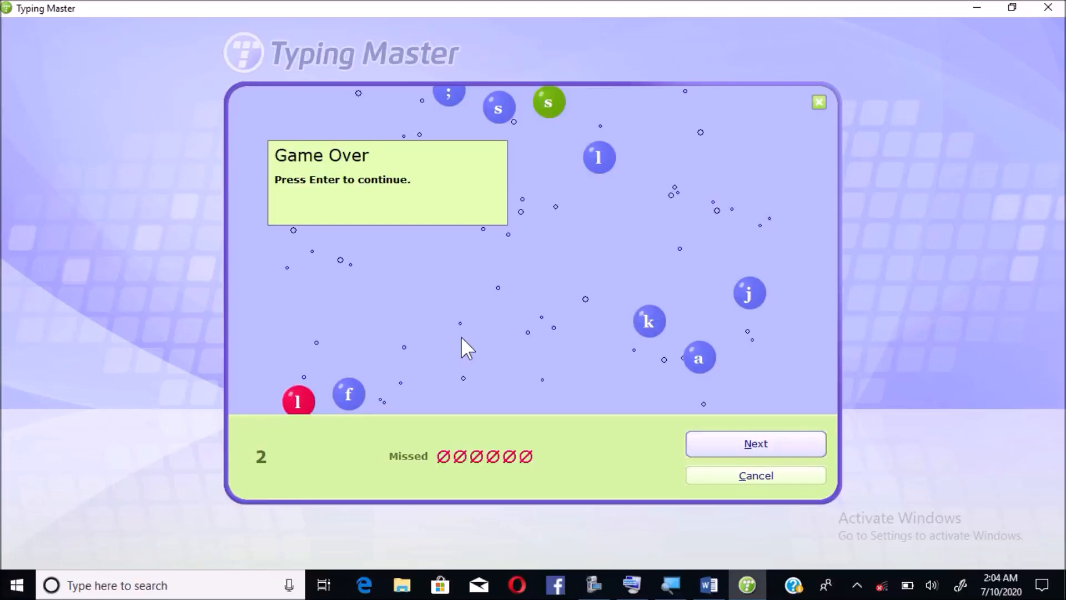
{"action": "left_click", "coordinate": [977, 7]}
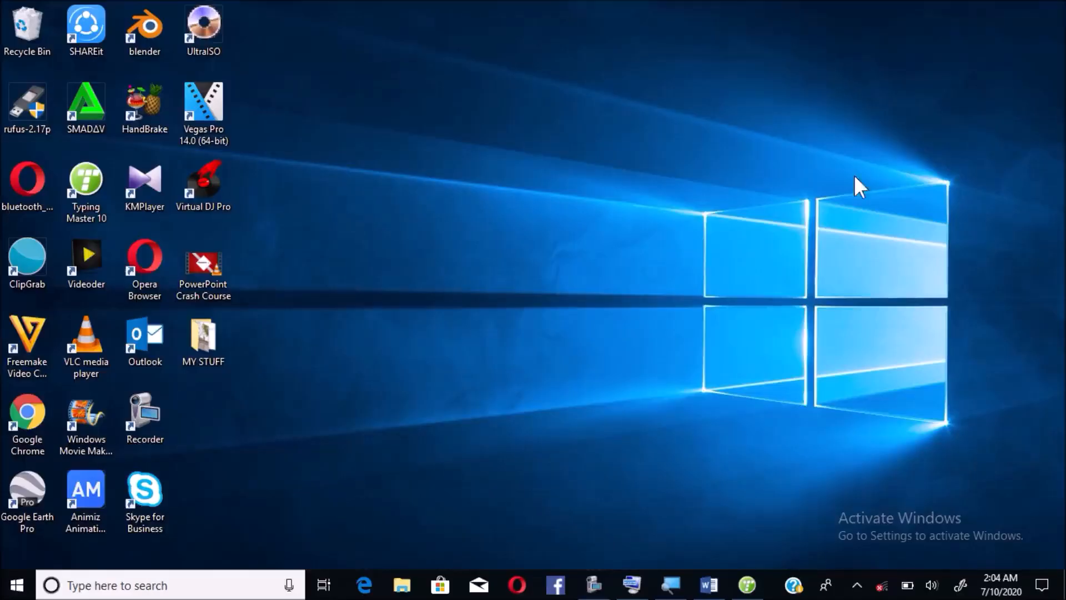
- Bring the Word practice document back into view with the Home tab's formatting tools showing
{"action": "left_click", "coordinate": [712, 586]}
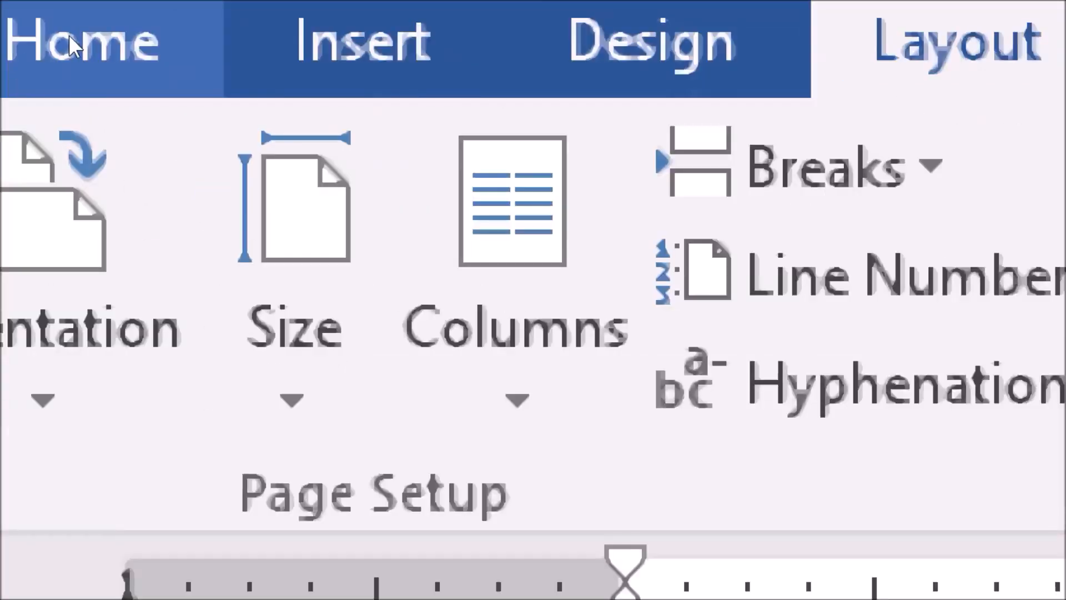
{"action": "left_click", "coordinate": [68, 34]}
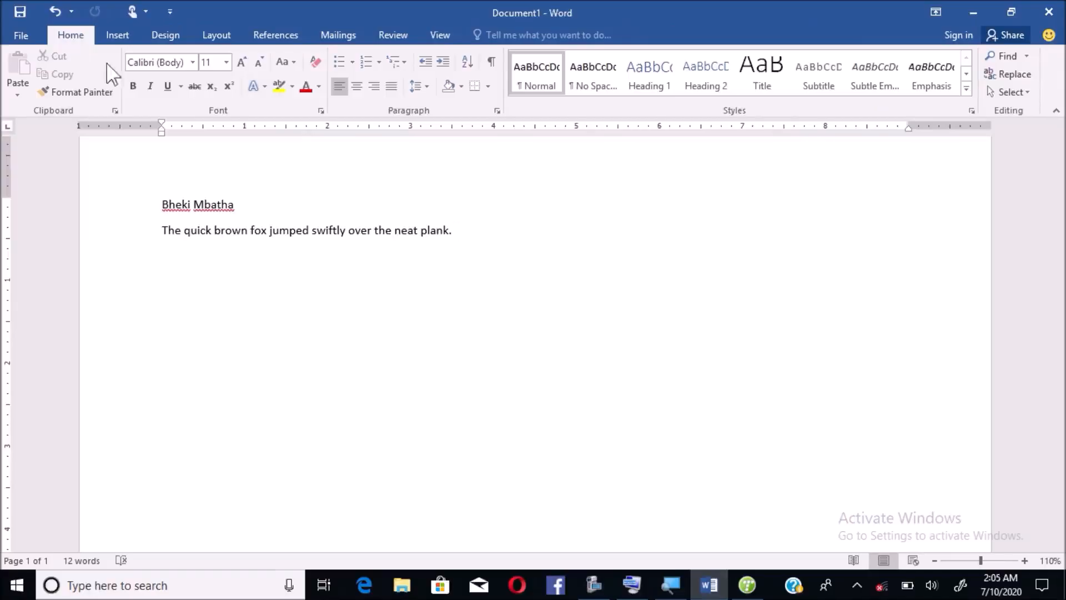
- Make the word 'quick' bold in the sample sentence, leaving the caret in 'brown'
{"action": "left_click", "coordinate": [201, 231]}
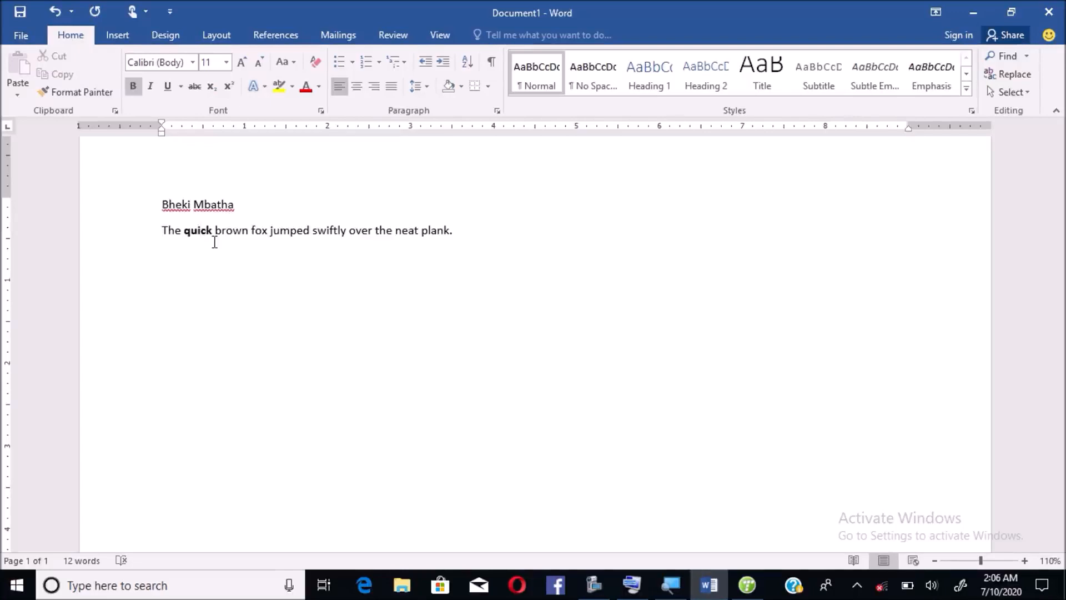
{"action": "key", "text": "ctrl+b"}
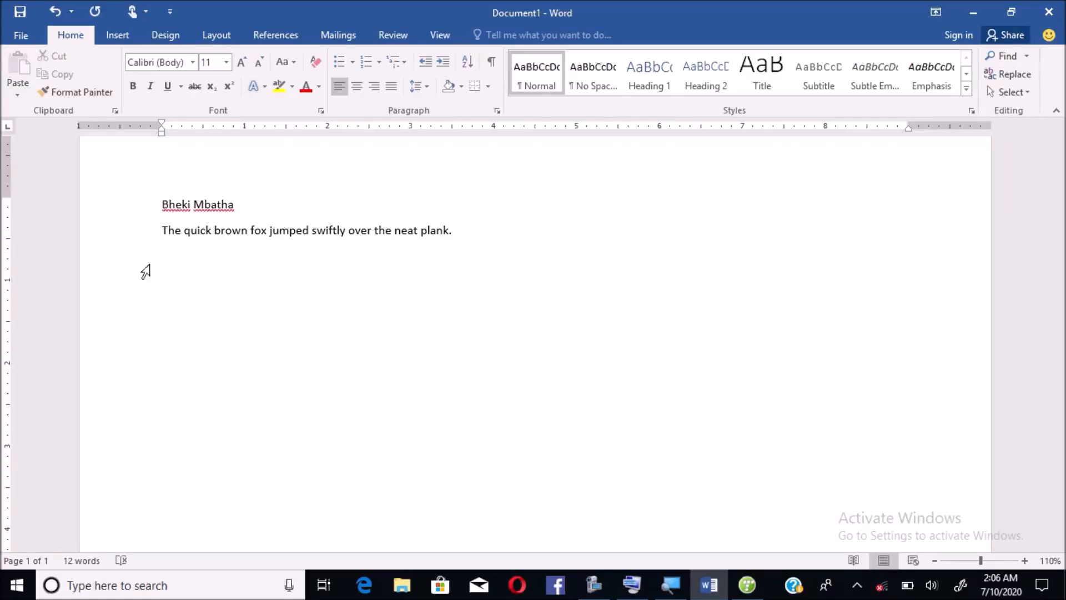
{"action": "left_click", "coordinate": [133, 87]}
{"action": "left_click", "coordinate": [133, 86]}
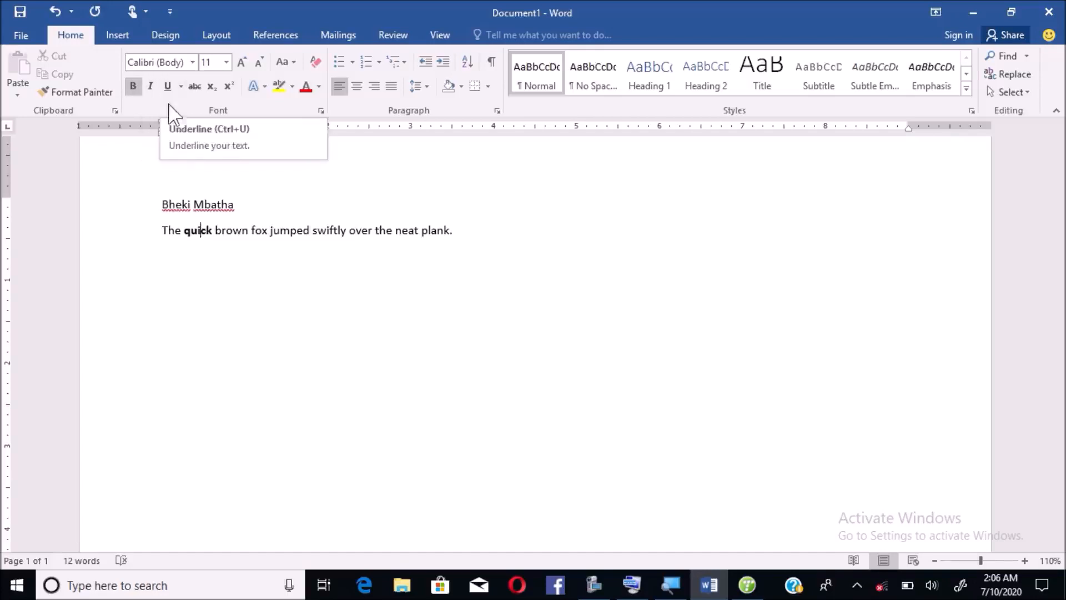
{"action": "left_click", "coordinate": [234, 231]}
- Underline the word 'brown', then briefly open and hide the On-Screen Keyboard
{"action": "left_click_drag", "start_coordinate": [234, 230], "coordinate": [231, 278]}
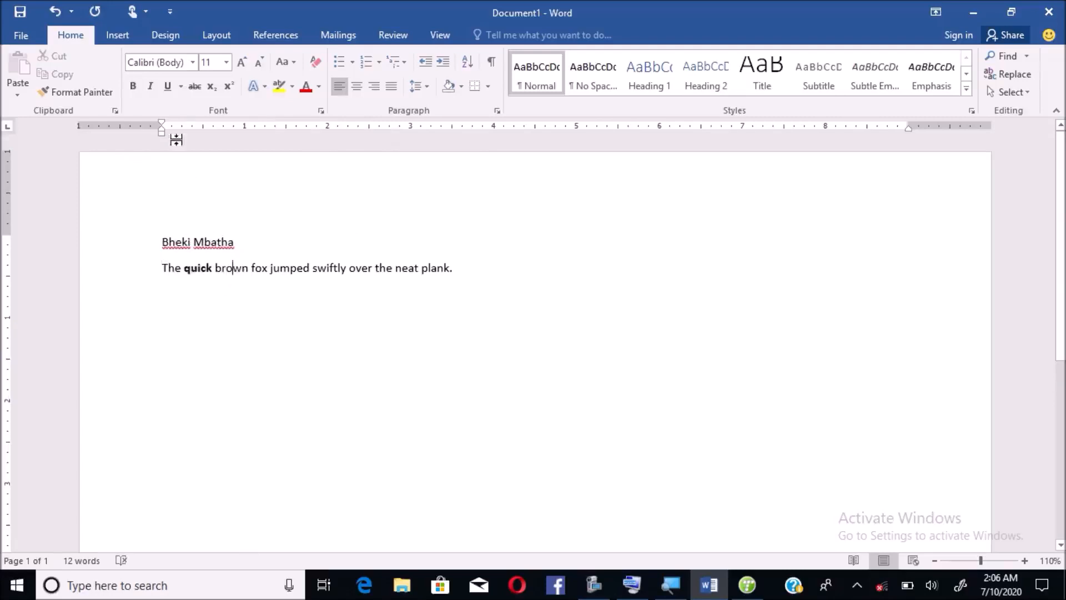
{"action": "left_click", "coordinate": [170, 95]}
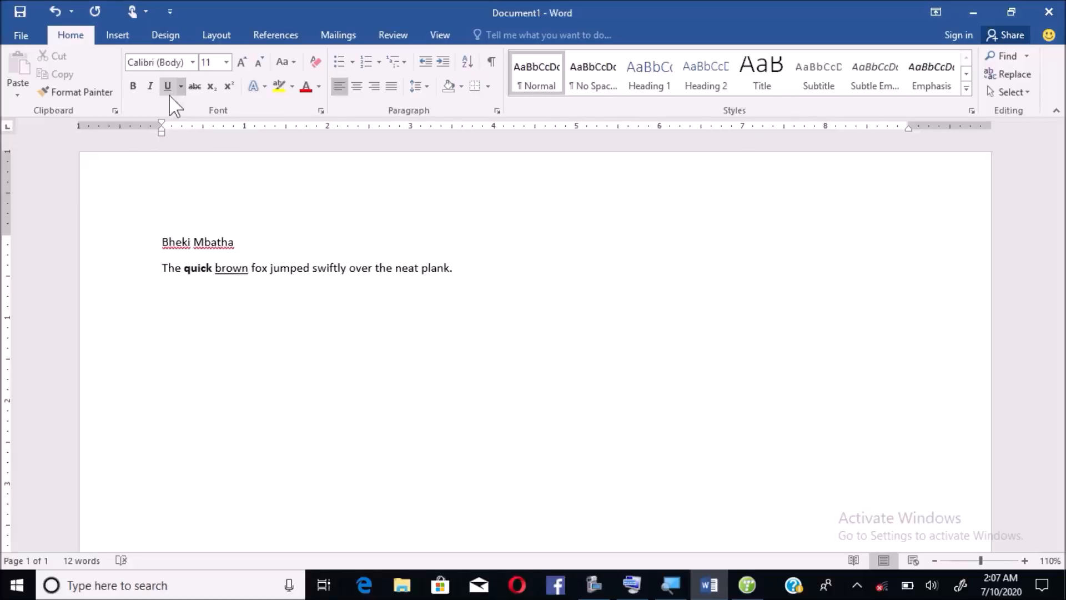
{"action": "left_click", "coordinate": [631, 584]}
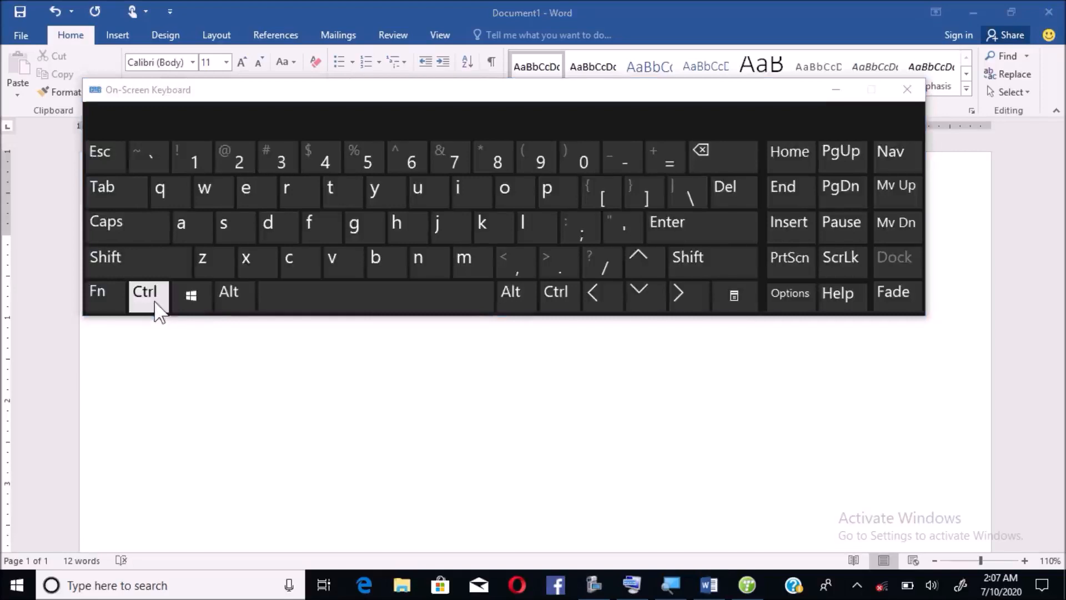
{"action": "left_click", "coordinate": [155, 306]}
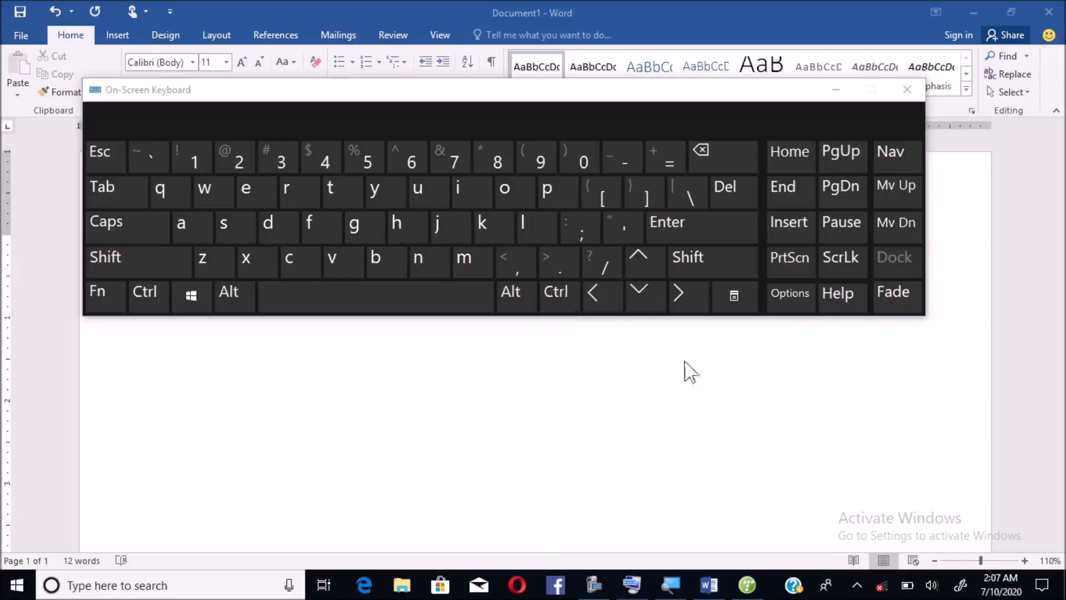
{"action": "left_click", "coordinate": [837, 92]}
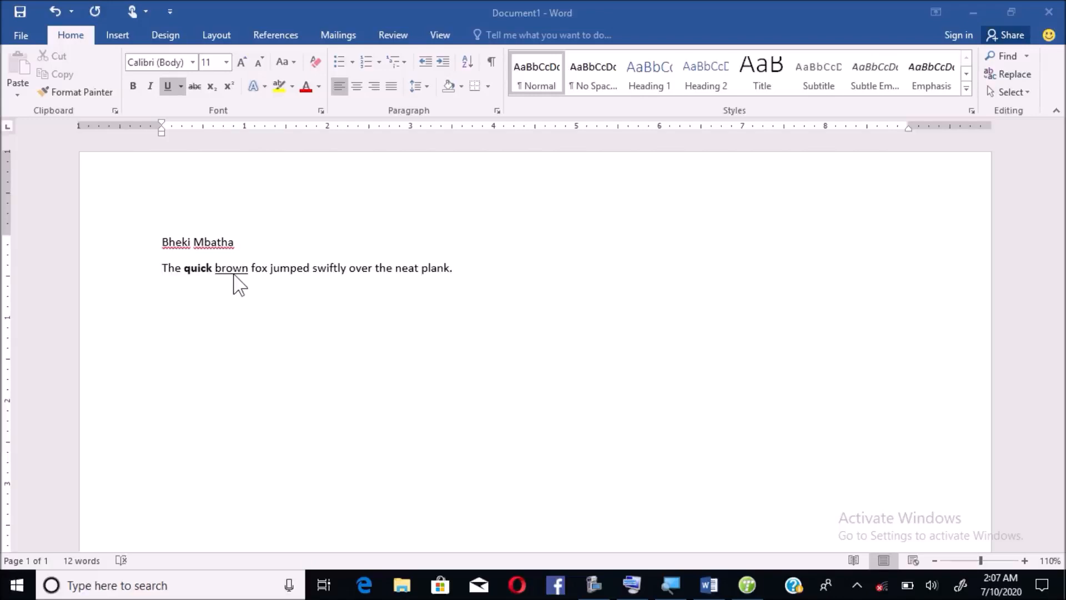
- Keep 'brown' underlined, italicise it, and toggle subscript on and back off
{"action": "left_click", "coordinate": [313, 300]}
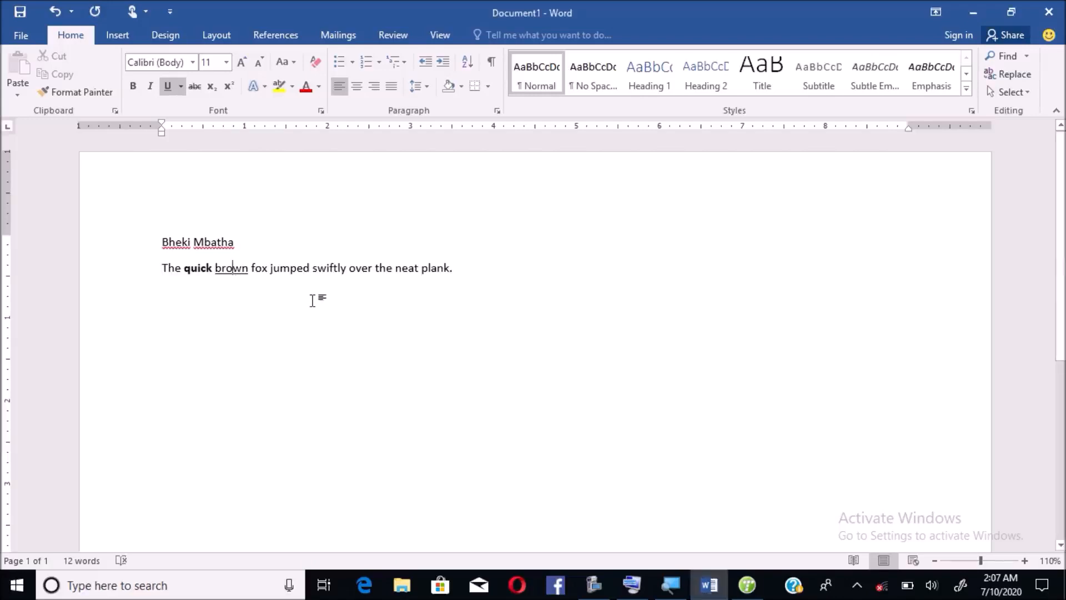
{"action": "key", "text": "ctrl+u"}
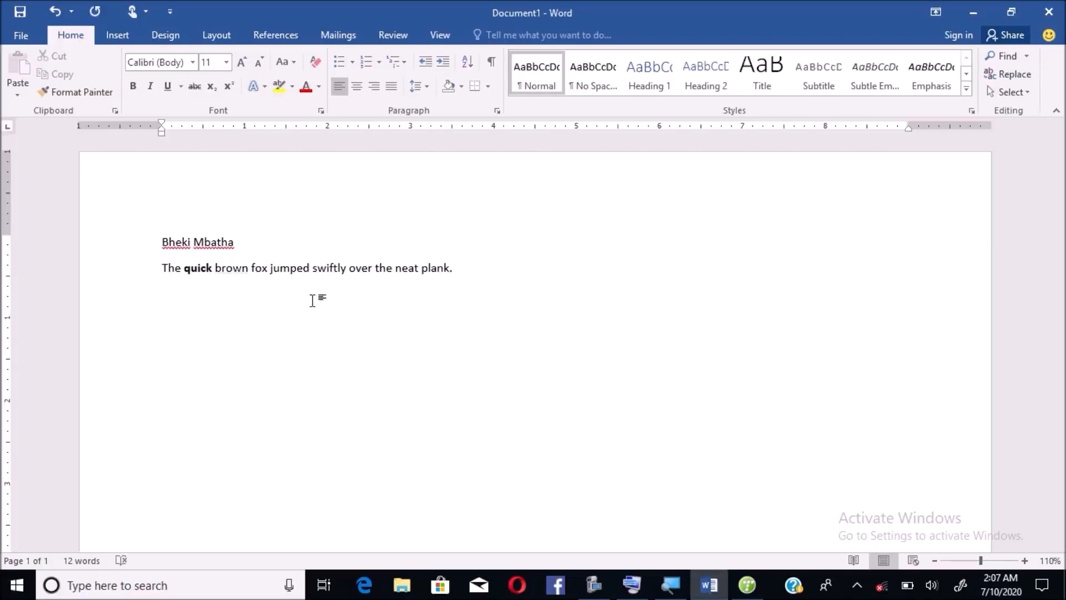
{"action": "key", "text": "ctrl+u"}
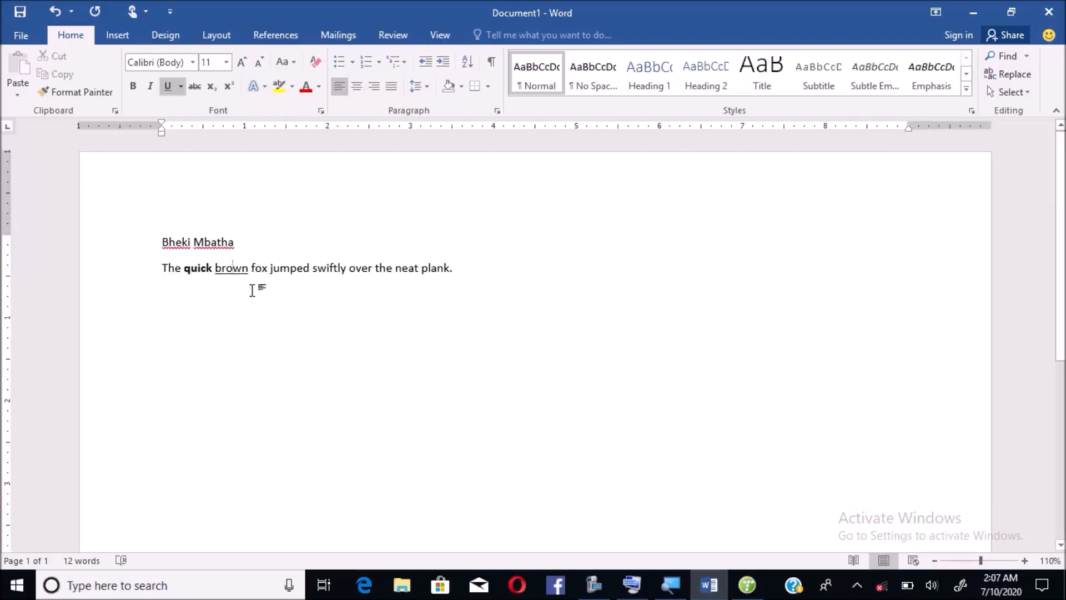
{"action": "key", "text": "ctrl+i"}
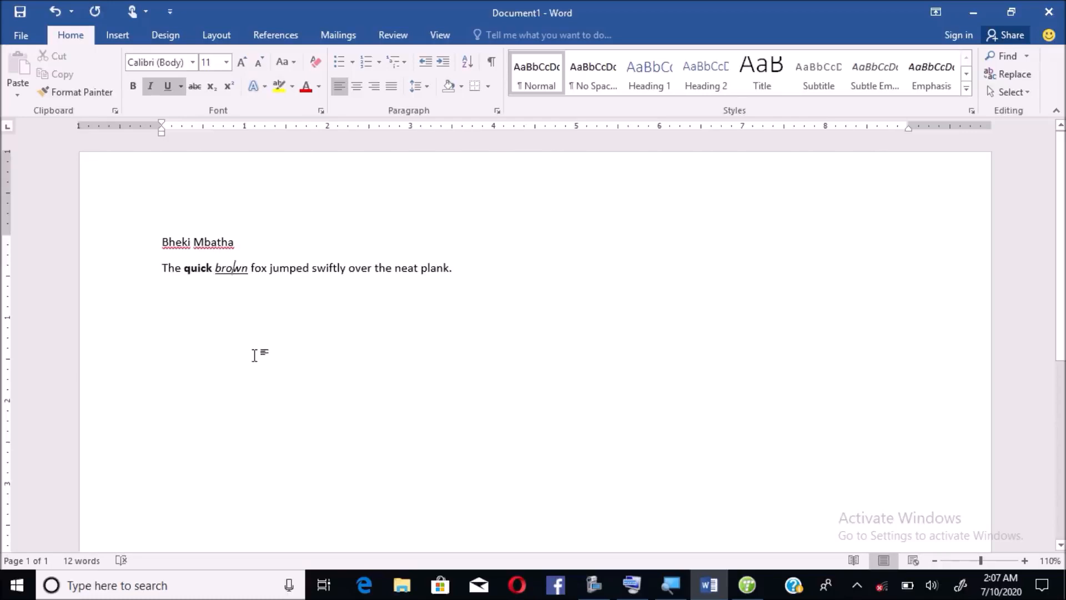
{"action": "key", "text": "ctrl+equal"}
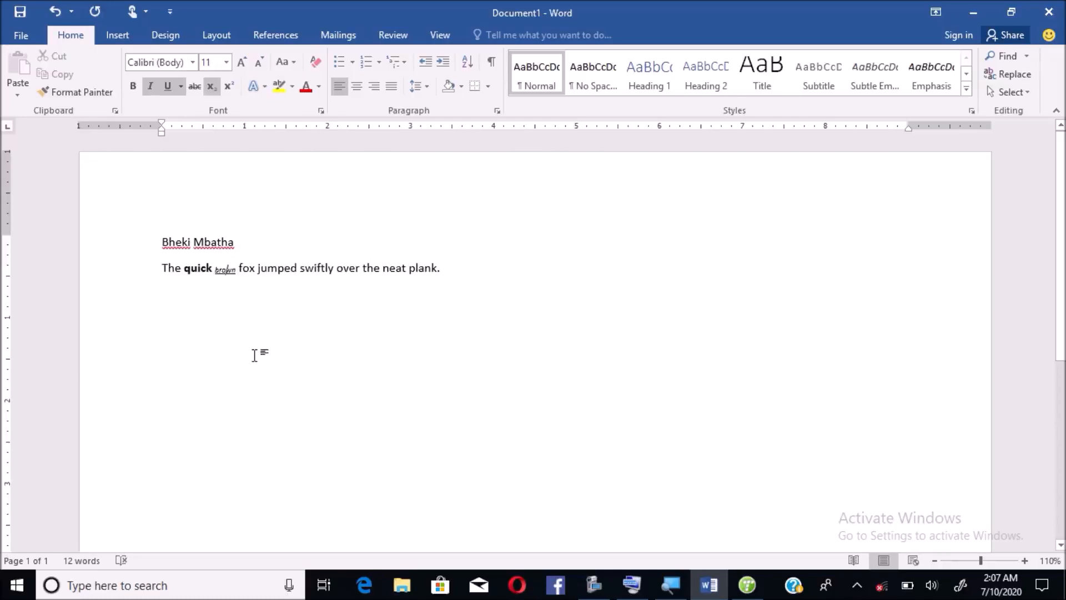
{"action": "key", "text": "ctrl+equal"}
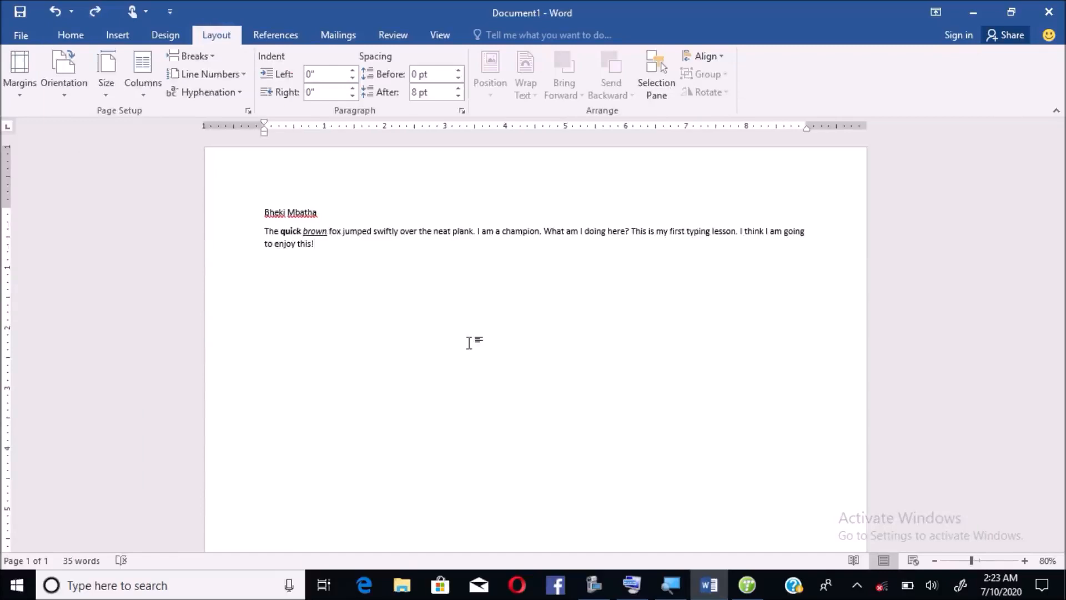
- Select and delete all practice text, leaving only a single '=' on the page
{"action": "key", "text": "ctrl+a"}
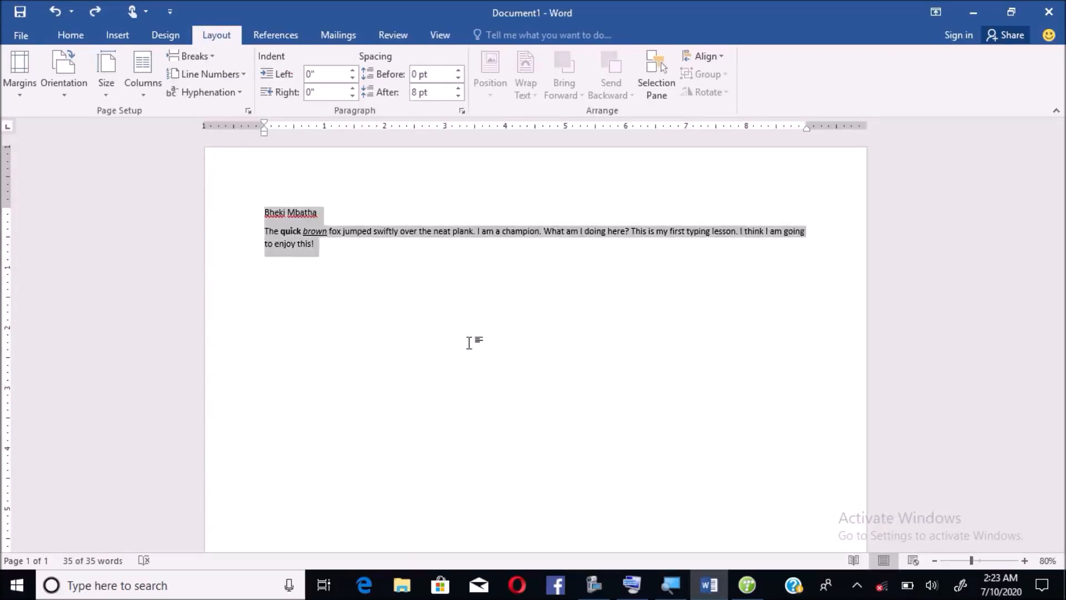
{"action": "key", "text": "Delete"}
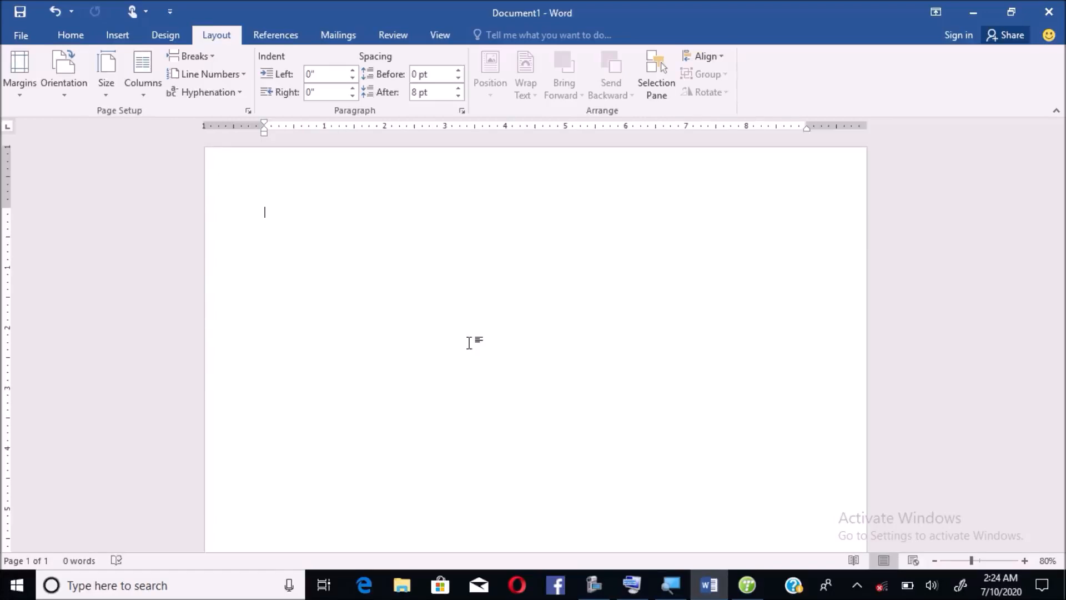
{"action": "type", "text": "="}
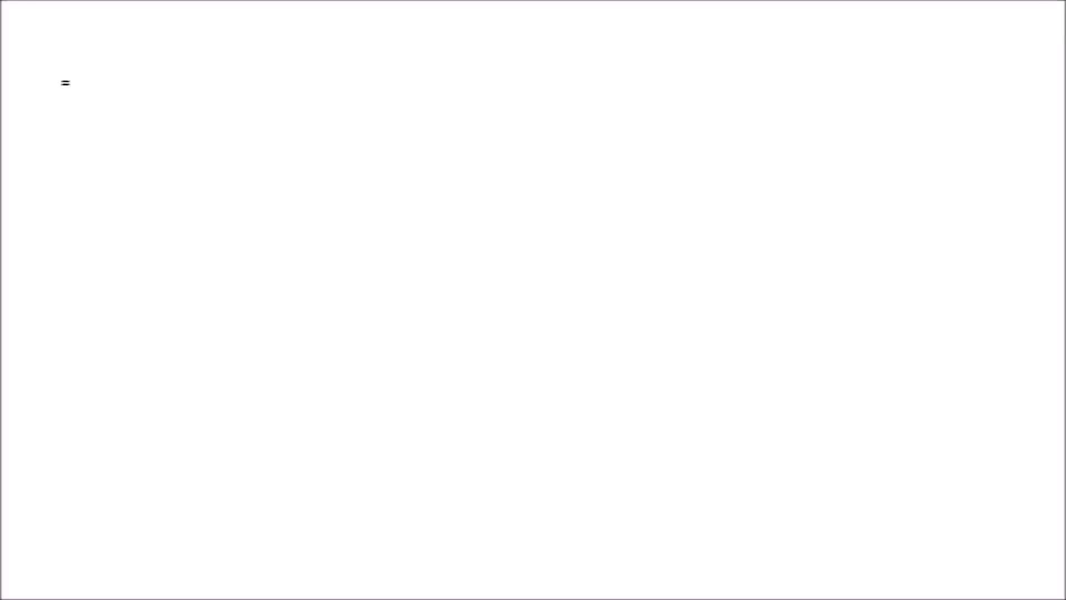
{"action": "key", "text": "BackSpace"}
{"action": "type", "text": "="}
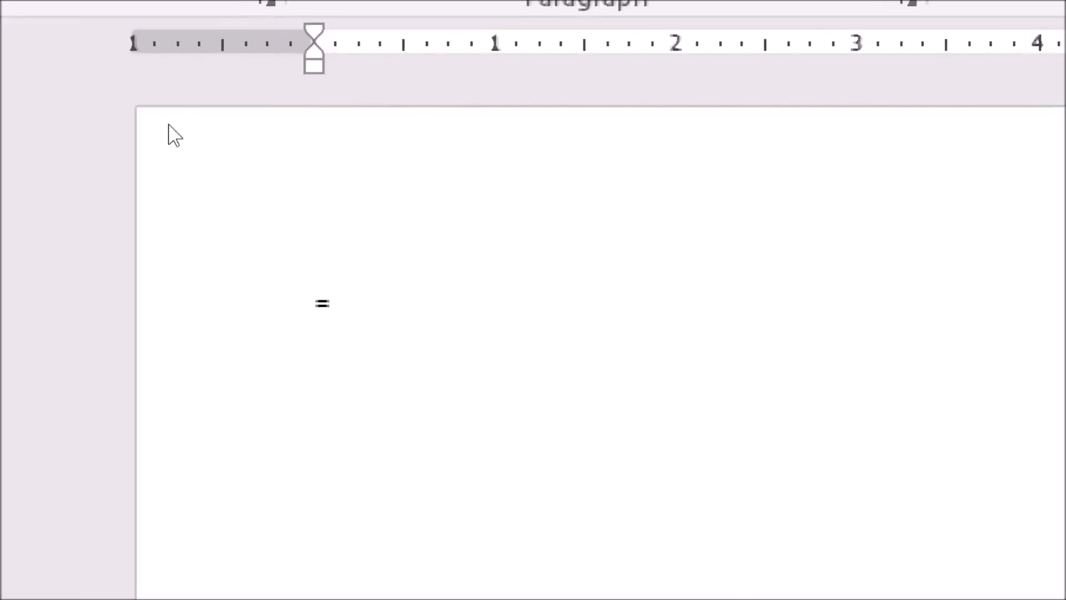
- Generate five paragraphs of sample text with =rand(5) and select all of it
{"action": "type", "text": "rand"}
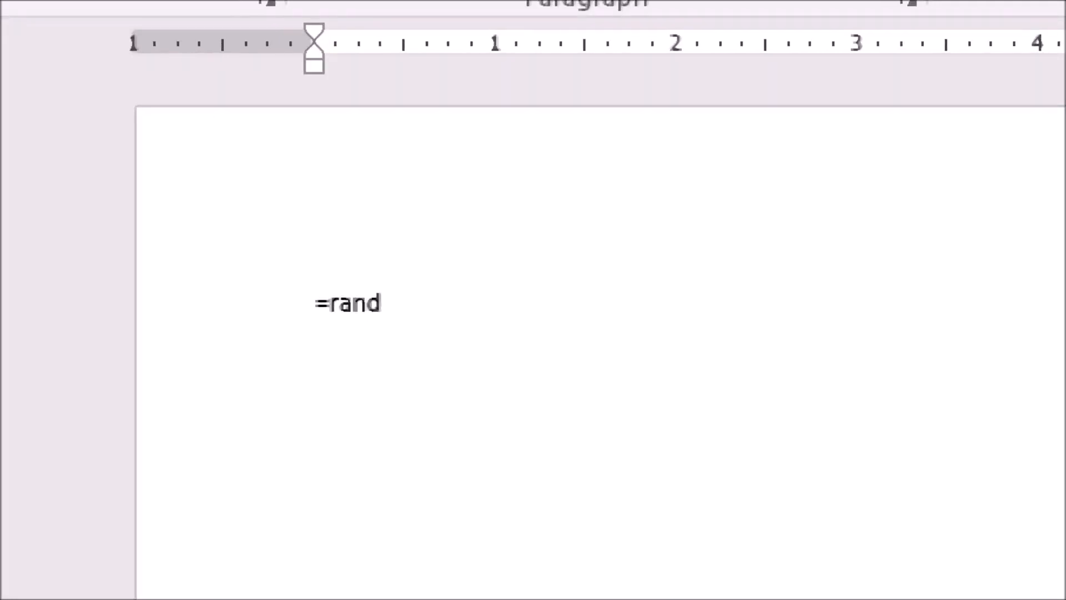
{"action": "type", "text": "("}
{"action": "left_click", "coordinate": [632, 583]}
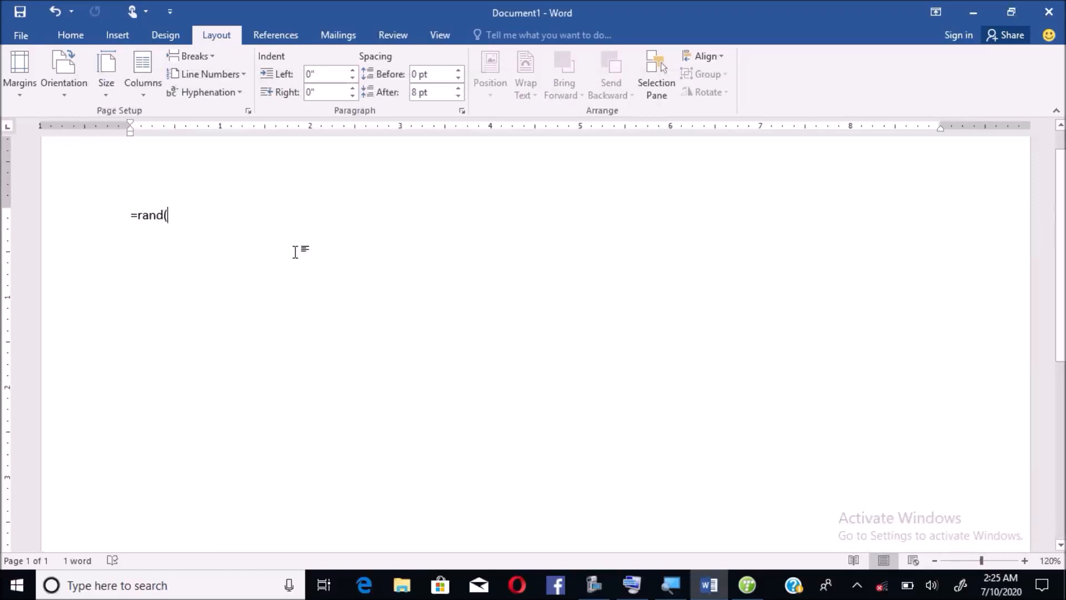
{"action": "type", "text": "5"}
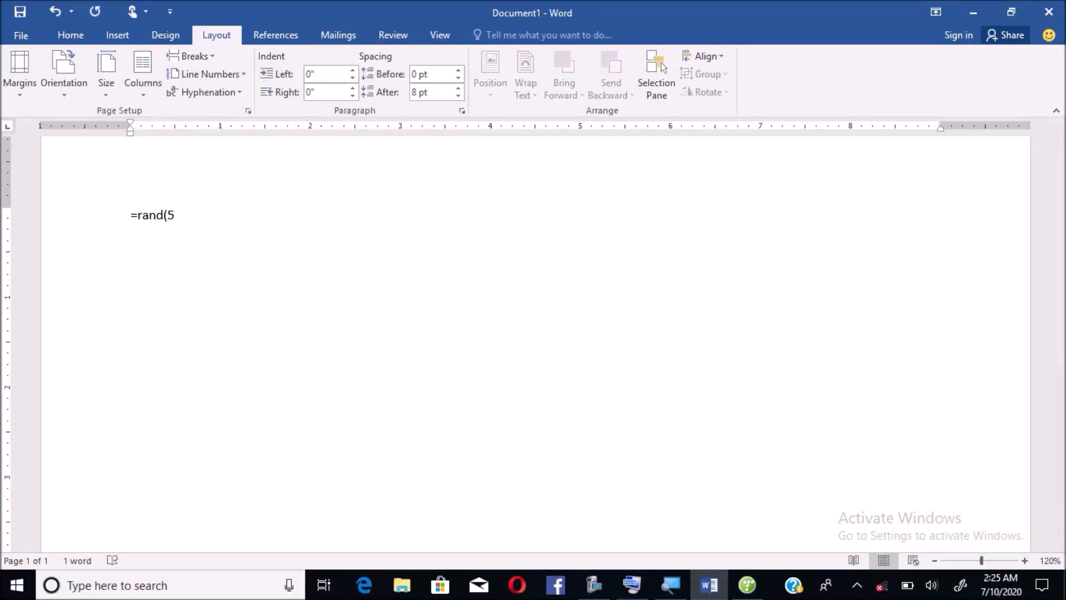
{"action": "type", "text": ")"}
{"action": "key", "text": "Return"}
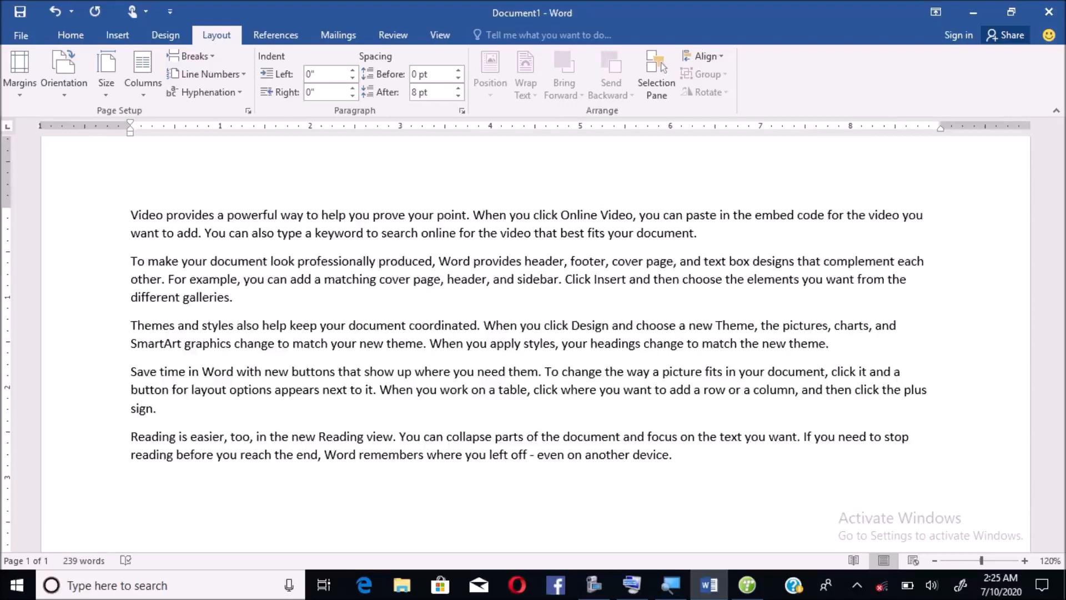
{"action": "key", "text": "ctrl+a"}
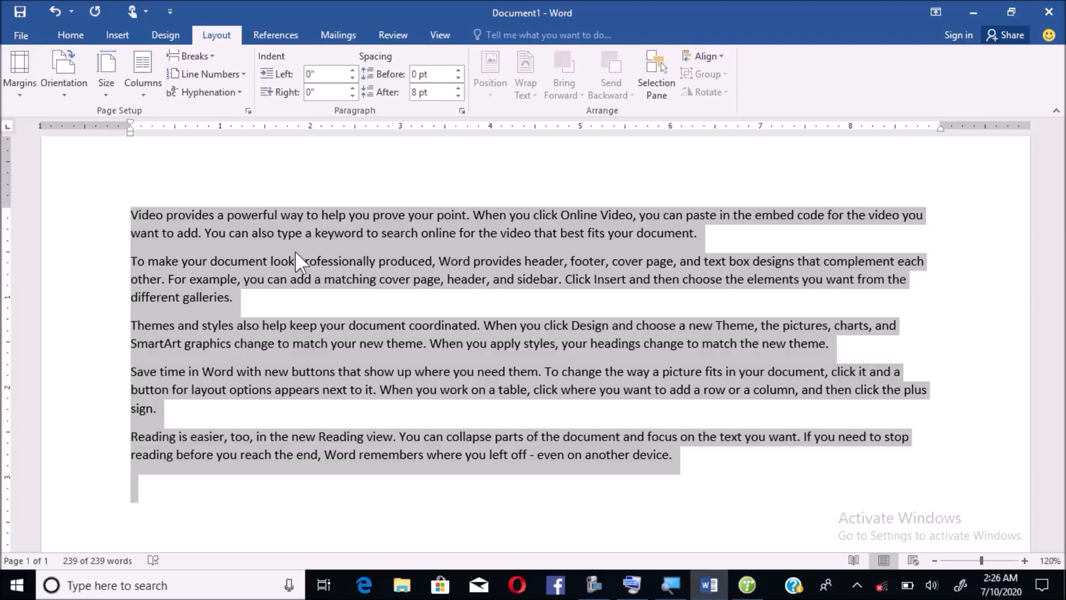
- Delete the selected sample paragraphs and turn on Caps through the On-Screen Keyboard
{"action": "key", "text": "Delete"}
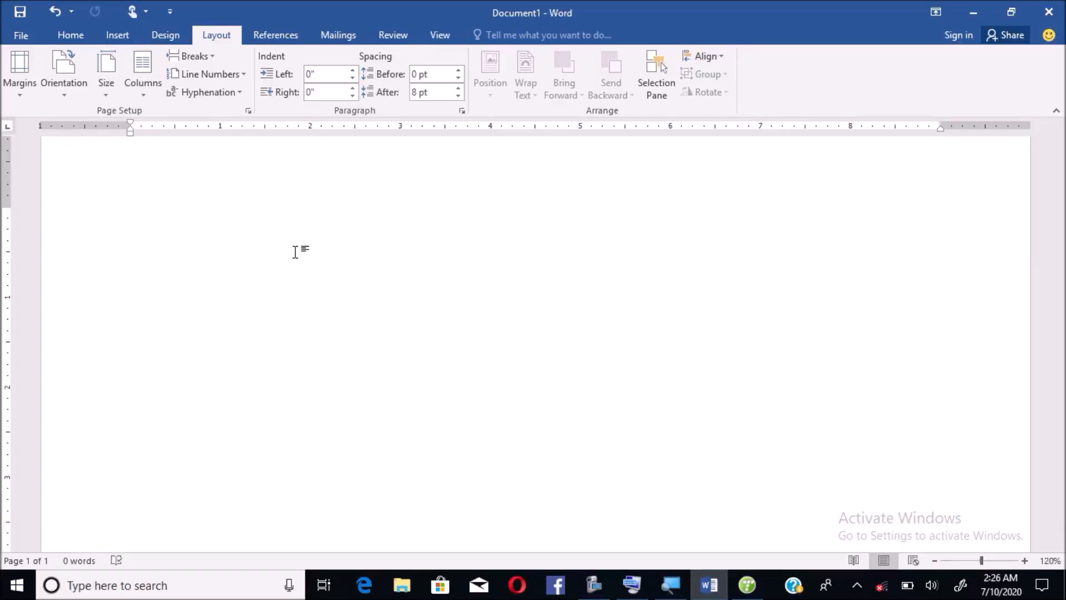
{"action": "left_click", "coordinate": [630, 589]}
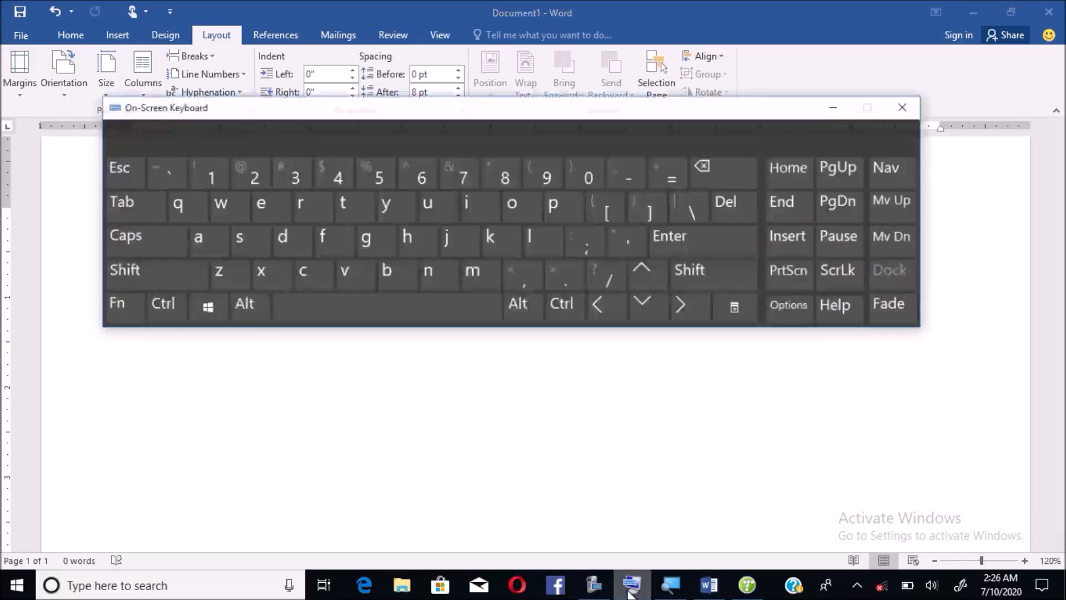
{"action": "left_click", "coordinate": [121, 236]}
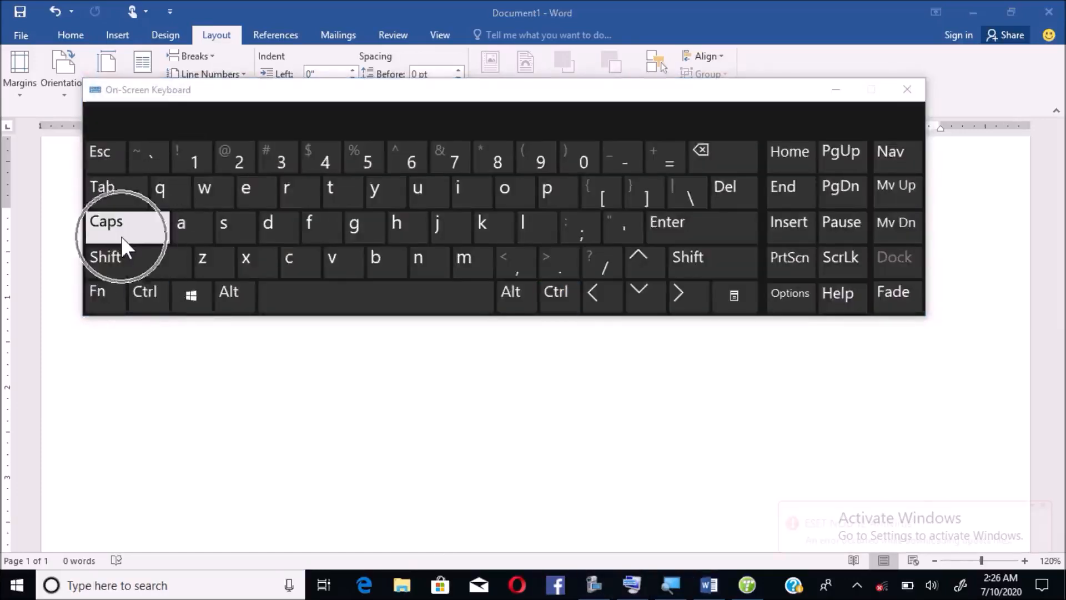
{"action": "key", "text": "ctrl"}
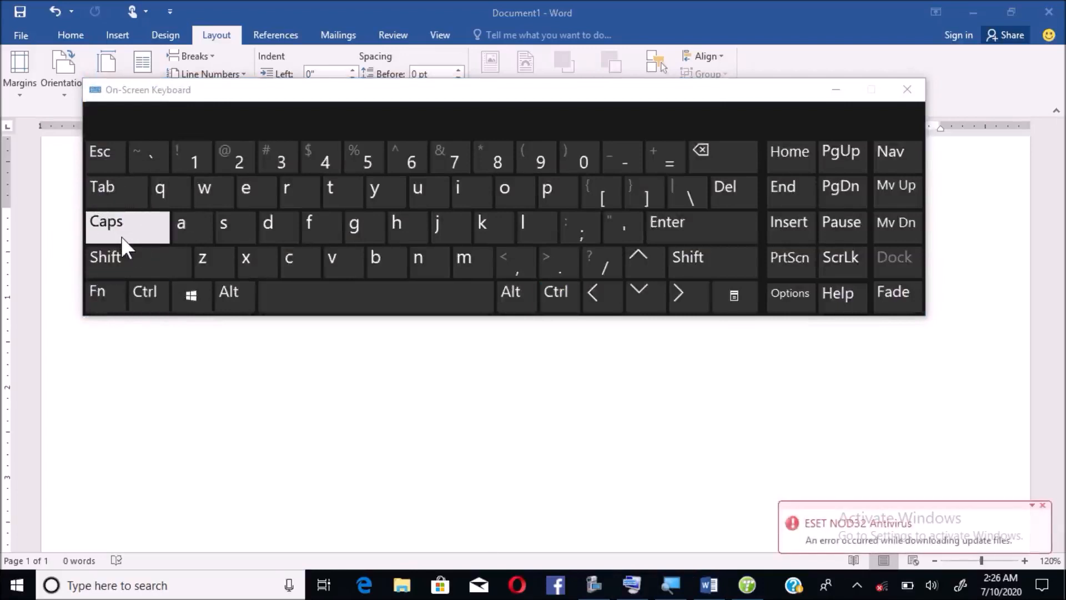
{"action": "left_click", "coordinate": [833, 91]}
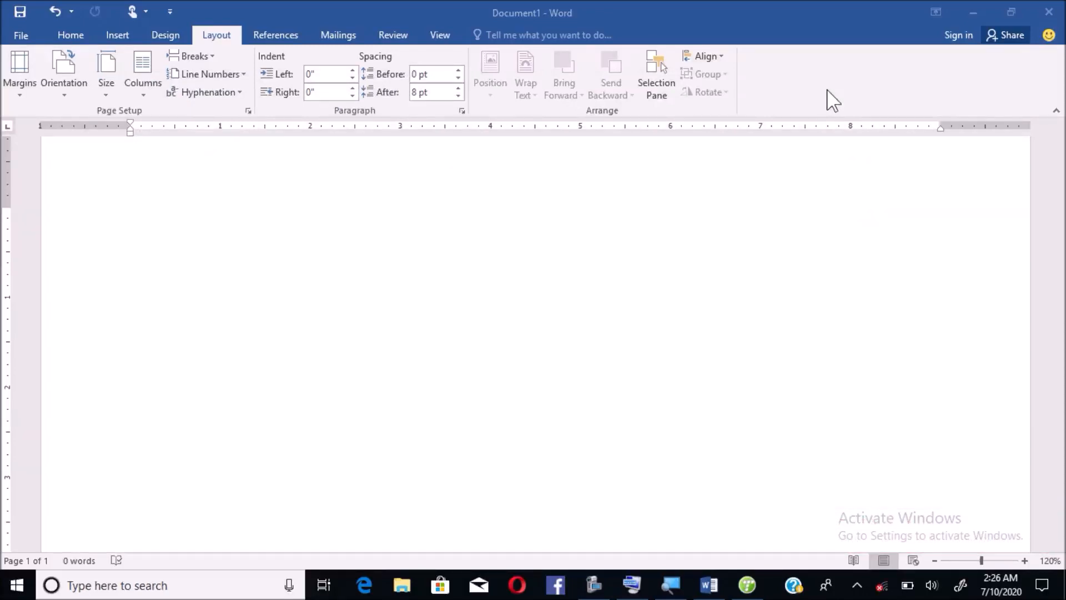
- Type the school's full name in capitals, ending MATHEMATICS SCIENCE AND TECHNOLOGY ACADEMY, then start a new line
{"action": "left_click", "coordinate": [128, 206]}
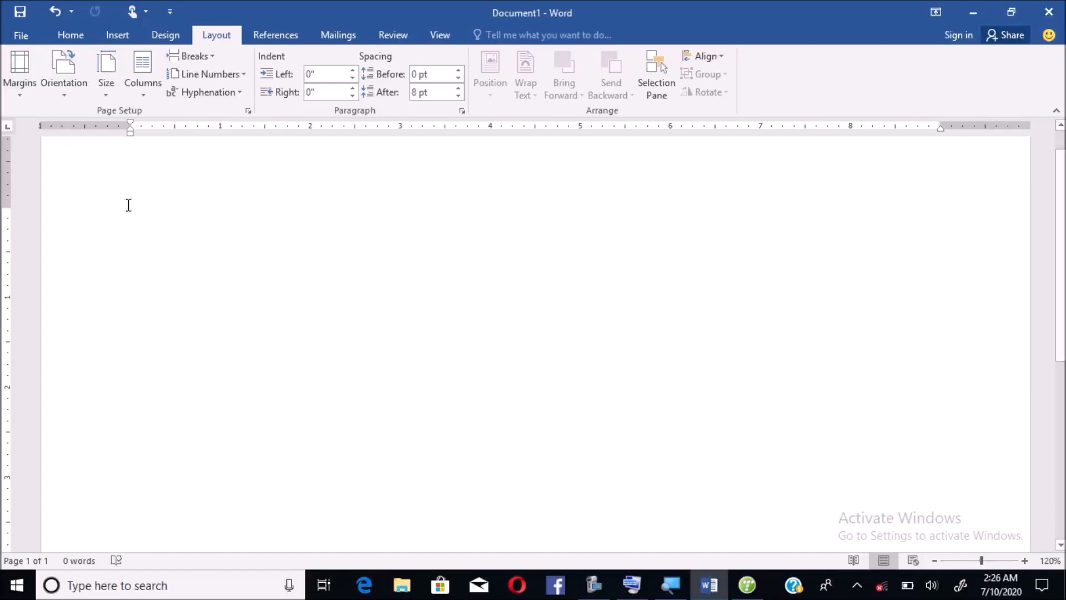
{"action": "type", "text": "ZACHEUS"}
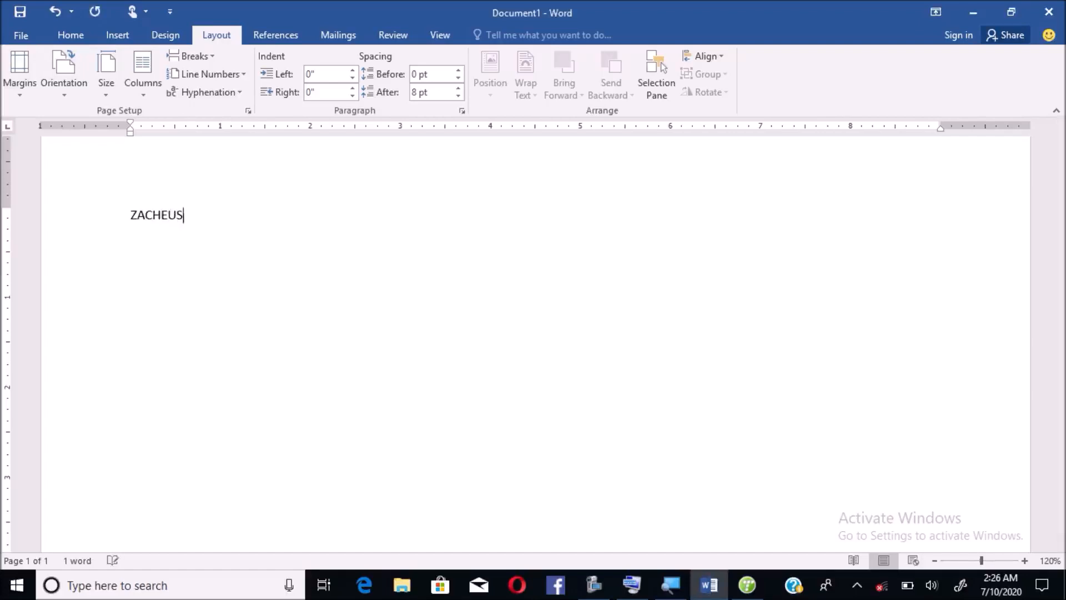
{"action": "type", "text": " MALAZA MATHEMA"}
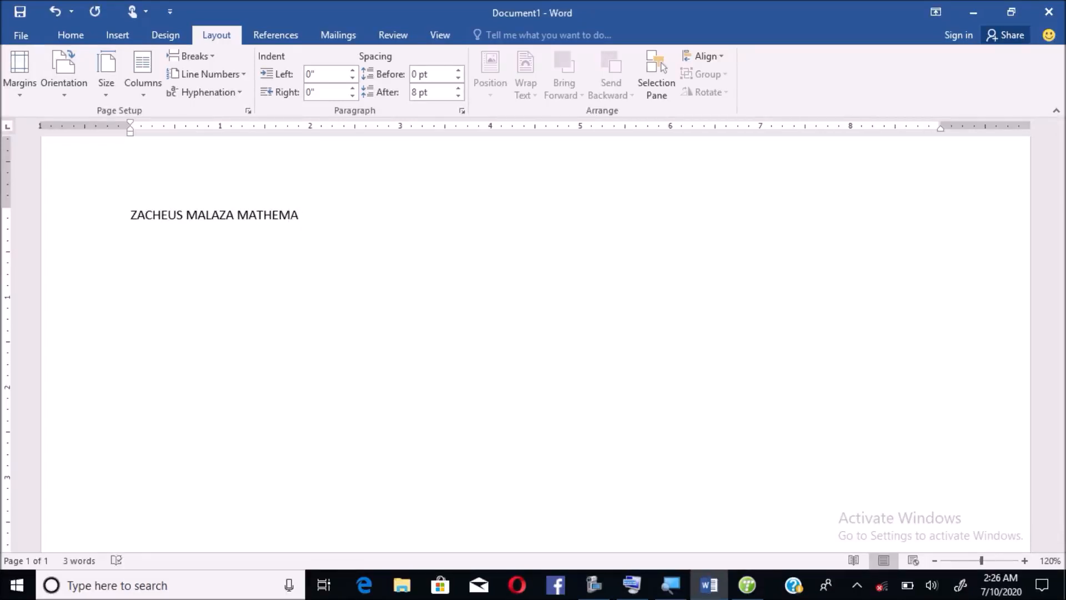
{"action": "type", "text": "TICS SCIENCE AND TECHNO"}
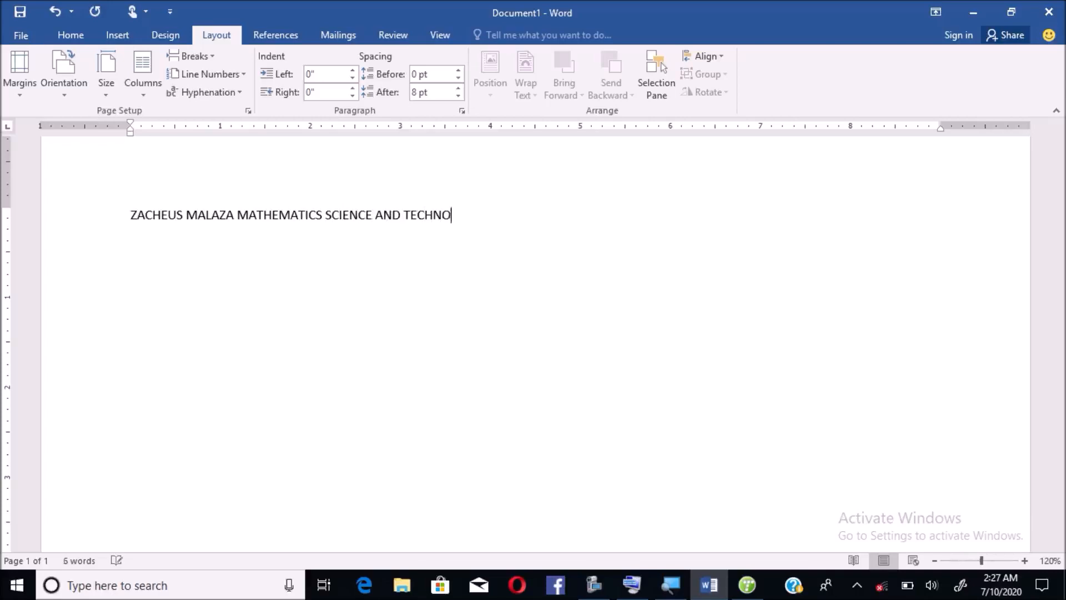
{"action": "type", "text": "LOGY ACADEMY"}
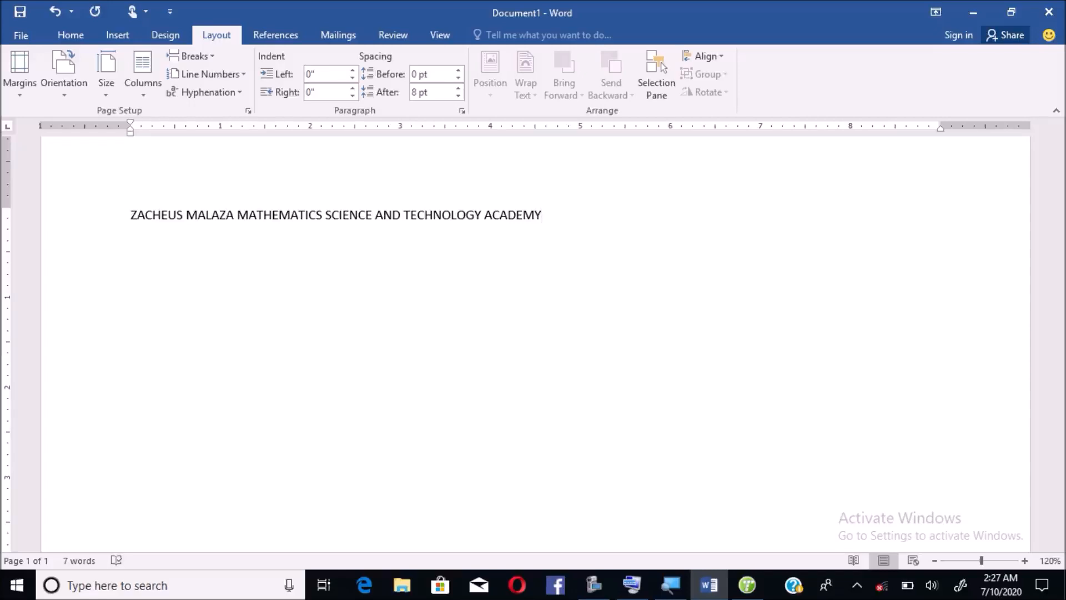
{"action": "key", "text": "Return"}
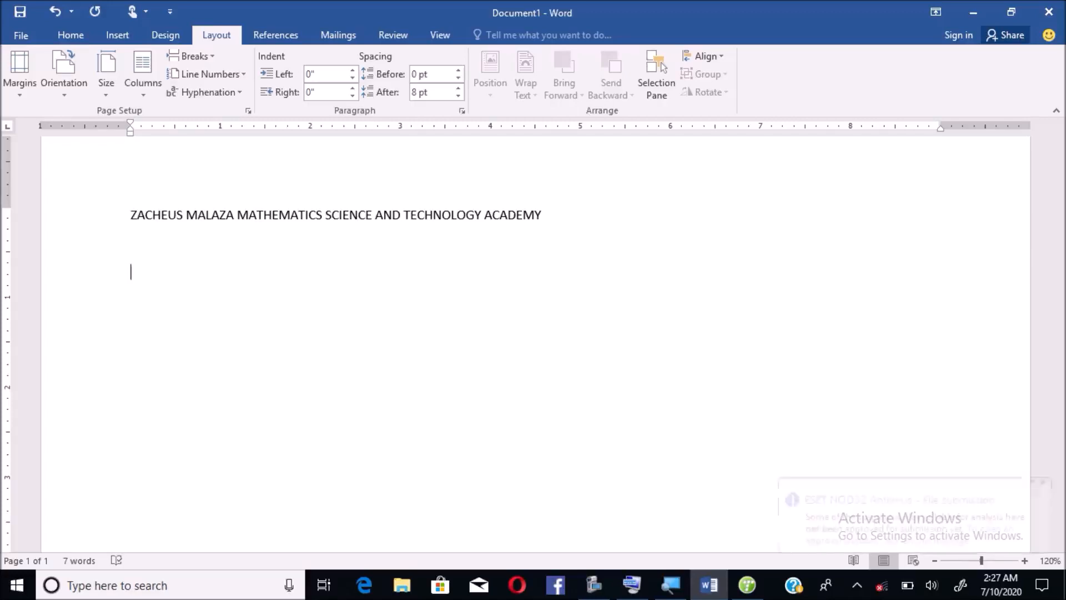
- Type the subject line 'Computer Applications Technology' and begin the next line with 'date' and a tab
{"action": "type", "text": "APPL"}
{"action": "key", "text": "BackSpace"}
{"action": "key", "text": "BackSpace"}
{"action": "key", "text": "BackSpace"}
{"action": "key", "text": "BackSpace"}
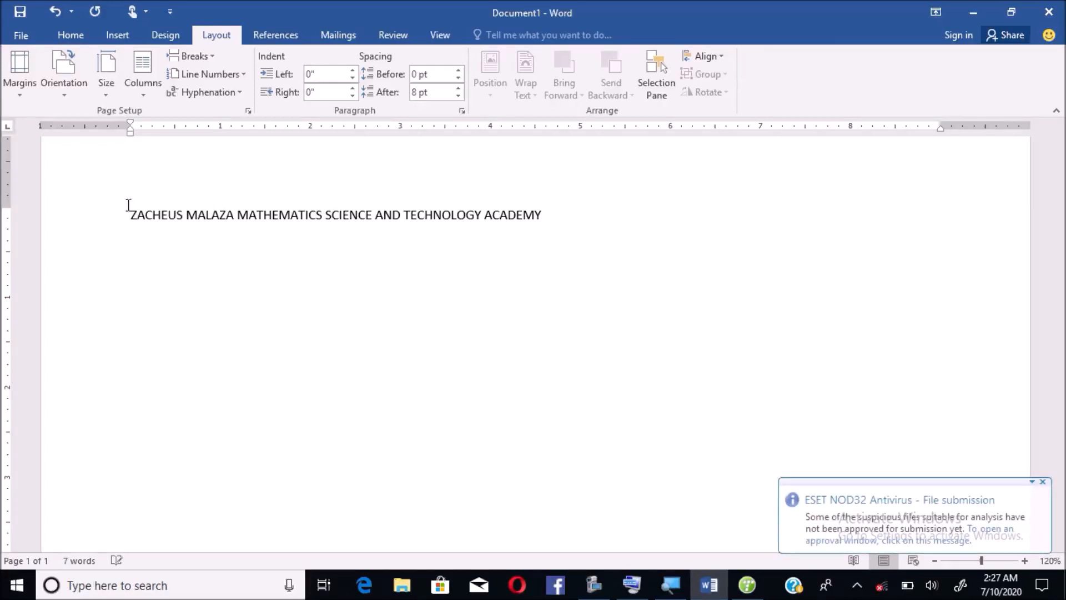
{"action": "type", "text": "C"}
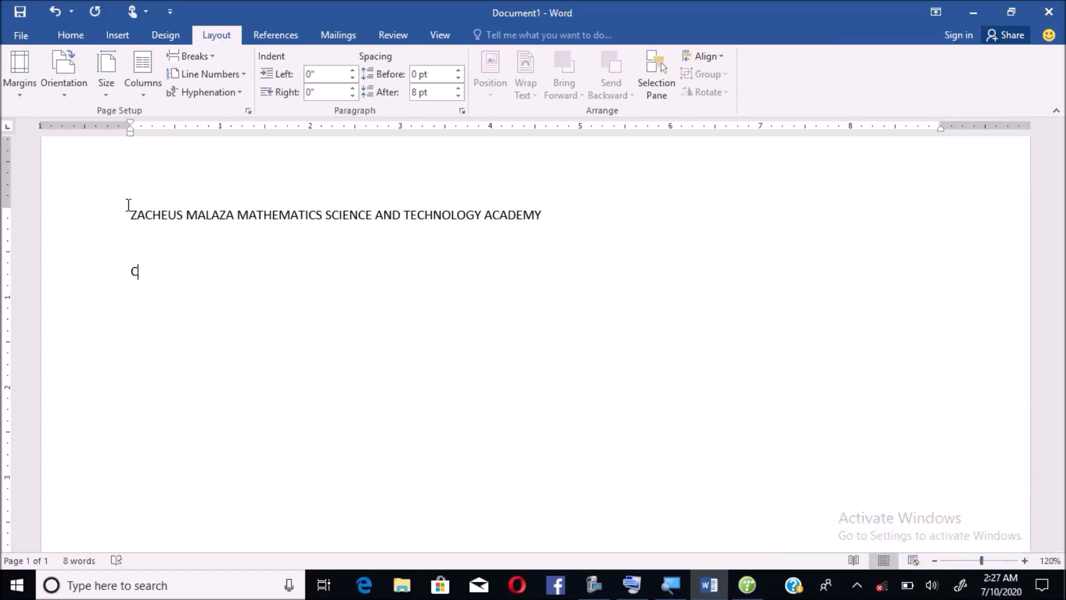
{"action": "type", "text": "omp"}
{"action": "type", "text": "uter"}
{"action": "type", "text": " Ap"}
{"action": "type", "text": "pl"}
{"action": "key", "text": "BackSpace"}
{"action": "type", "text": "plications"}
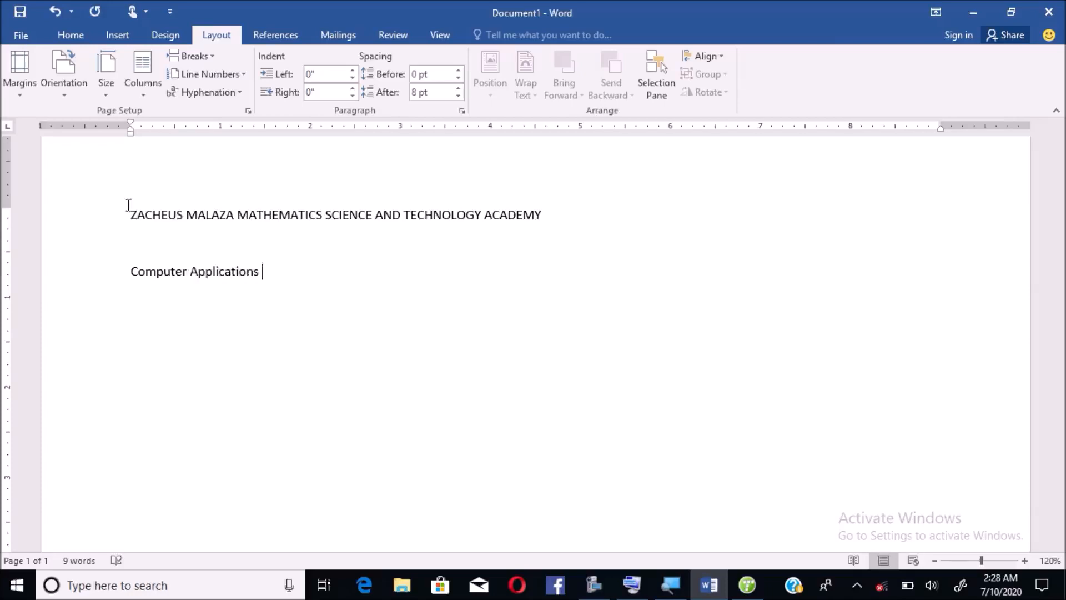
{"action": "type", "text": "Techn"}
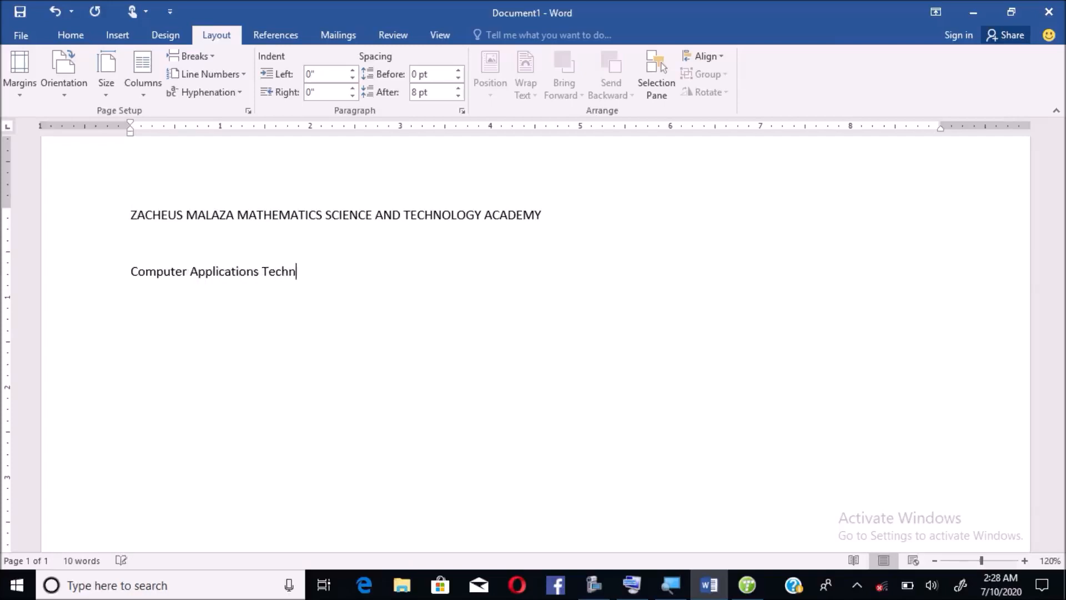
{"action": "type", "text": "ology"}
{"action": "key", "text": "Return"}
{"action": "type", "text": "date"}
{"action": "key", "text": "Tab"}
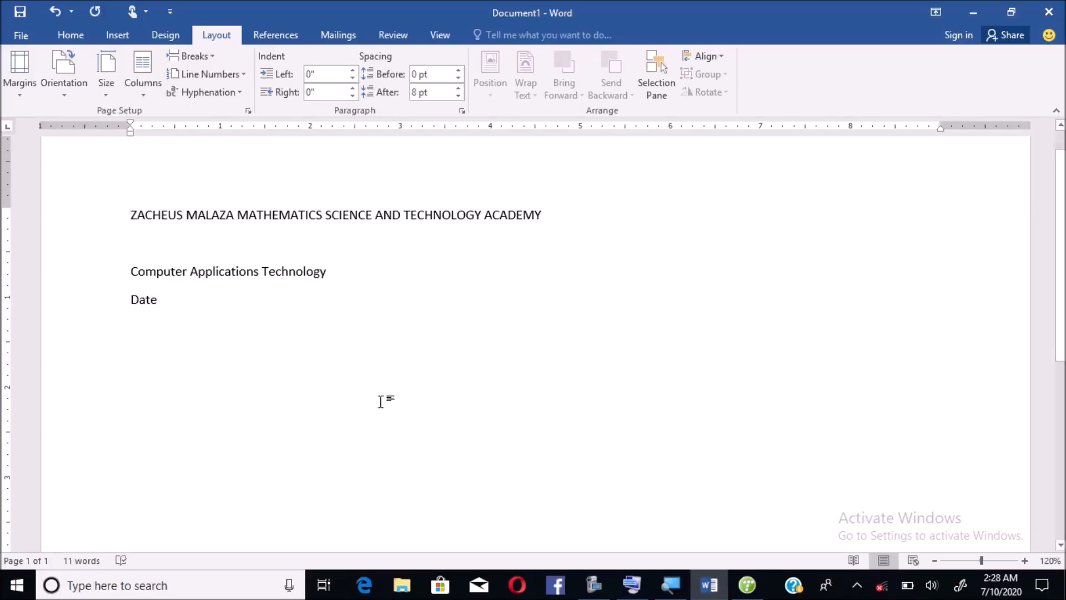
{"action": "left_click", "coordinate": [632, 584]}
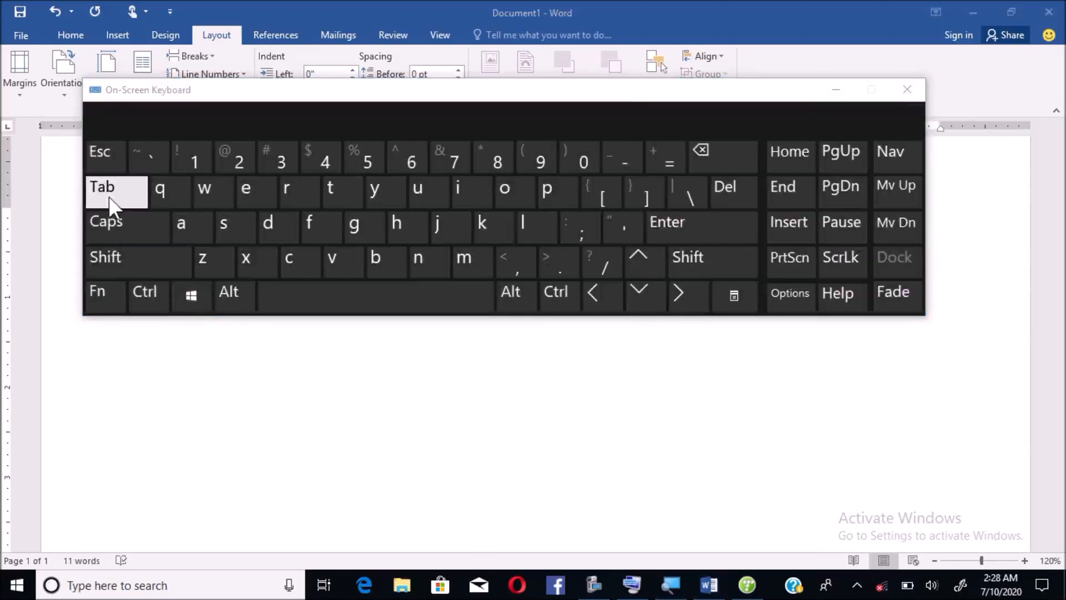
{"action": "left_click", "coordinate": [837, 91]}
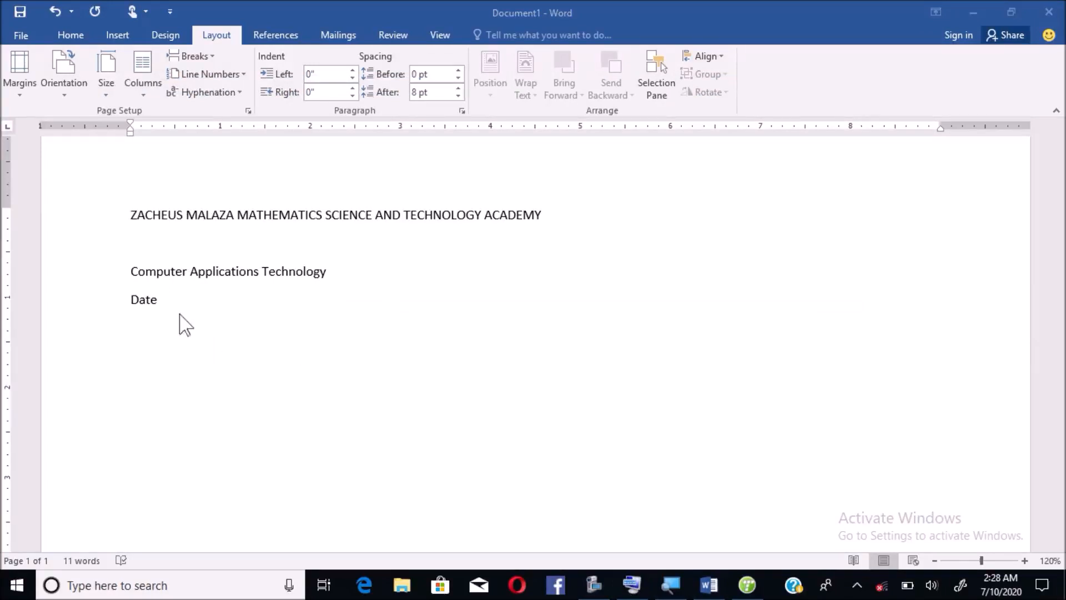
{"action": "left_click", "coordinate": [159, 308]}
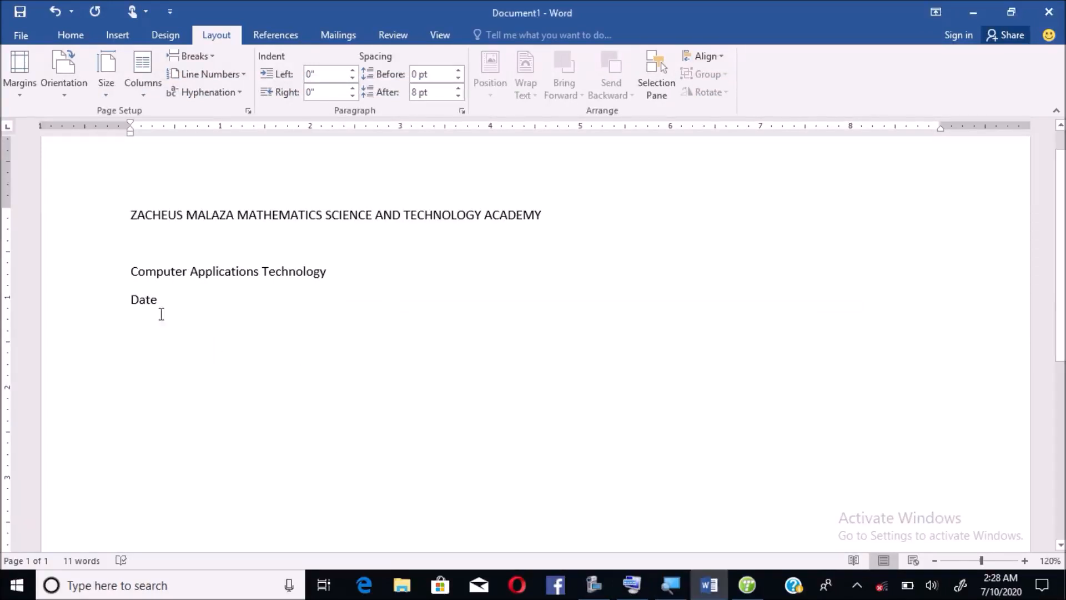
{"action": "key", "text": "BackSpace"}
{"action": "key", "text": "BackSpace"}
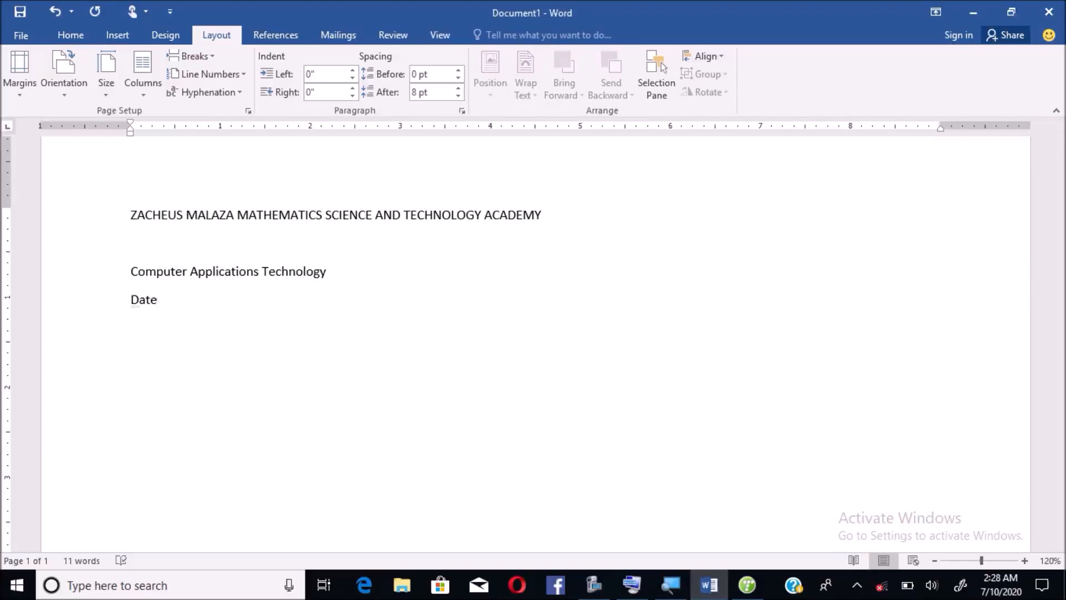
{"action": "key", "text": "Tab"}
{"action": "key", "text": "Tab"}
- Complete the Date line as 'Date : 2020-07-10'
{"action": "key", "text": "BackSpace"}
{"action": "key", "text": "BackSpace"}
{"action": "key", "text": "Tab"}
{"action": "type", "text": ":"}
{"action": "type", "text": "2020"}
{"action": "type", "text": "-07-10"}
{"action": "key", "text": "Return"}
- Add the tab-aligned line 'Marks : 50' beneath the Date line
{"action": "type", "text": "marks"}
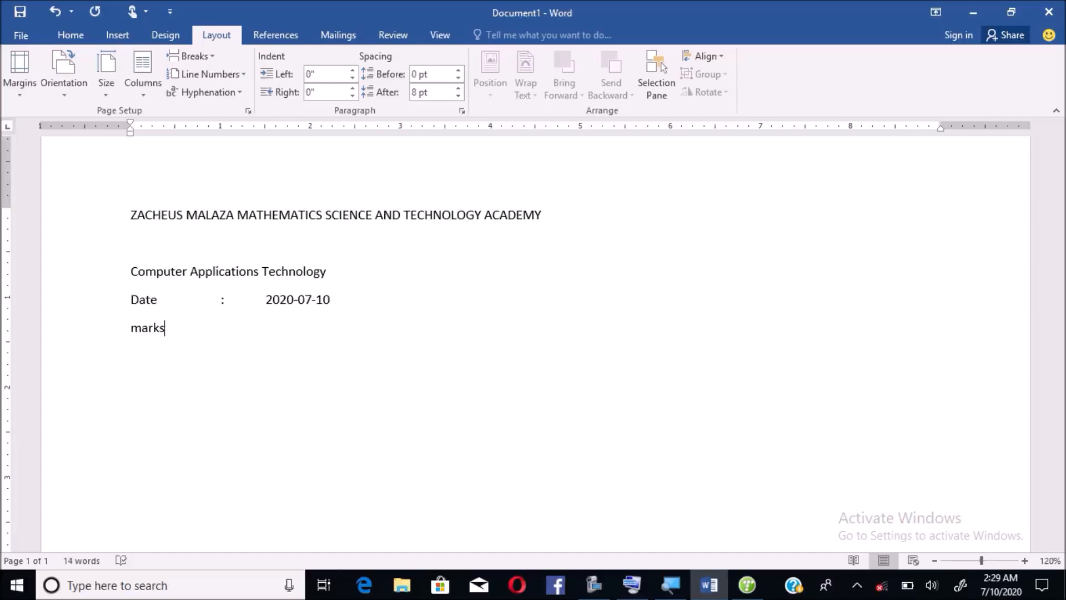
{"action": "key", "text": "Tab"}
{"action": "key", "text": "Tab"}
- Add the tab-aligned line 'Duration : 1 hour', then return to the start of the title
{"action": "key", "text": "Tab"}
{"action": "type", "text": ":"}
{"action": "key", "text": "Tab"}
{"action": "type", "text": "50"}
{"action": "key", "text": "Return"}
{"action": "type", "text": "duration"}
{"action": "key", "text": "Tab"}
{"action": "type", "text": ":"}
{"action": "key", "text": "Tab"}
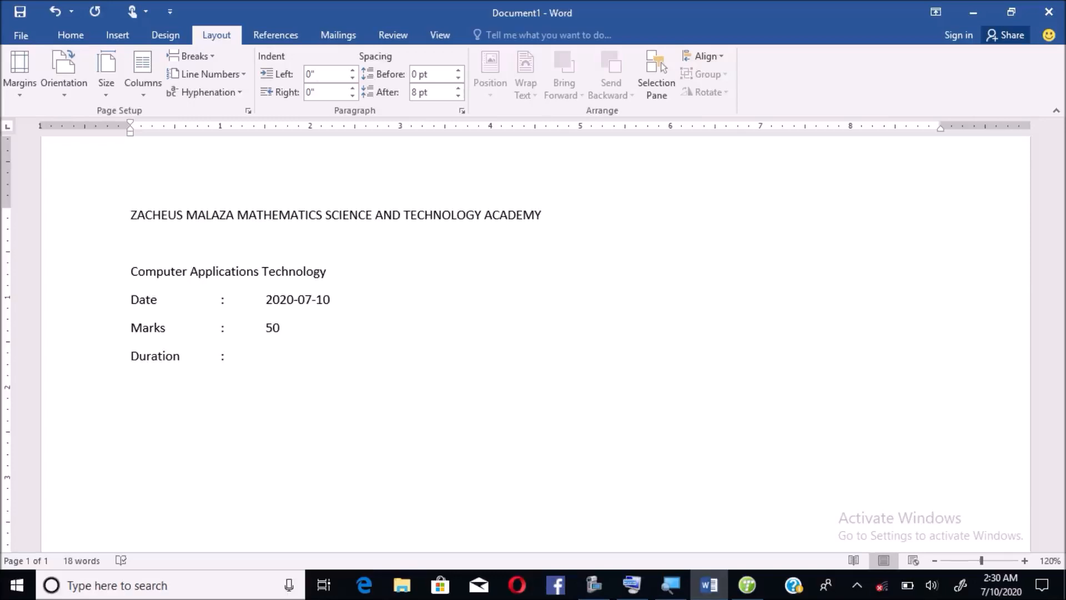
{"action": "type", "text": "1 hour"}
{"action": "key", "text": "Return"}
{"action": "key", "text": "Return"}
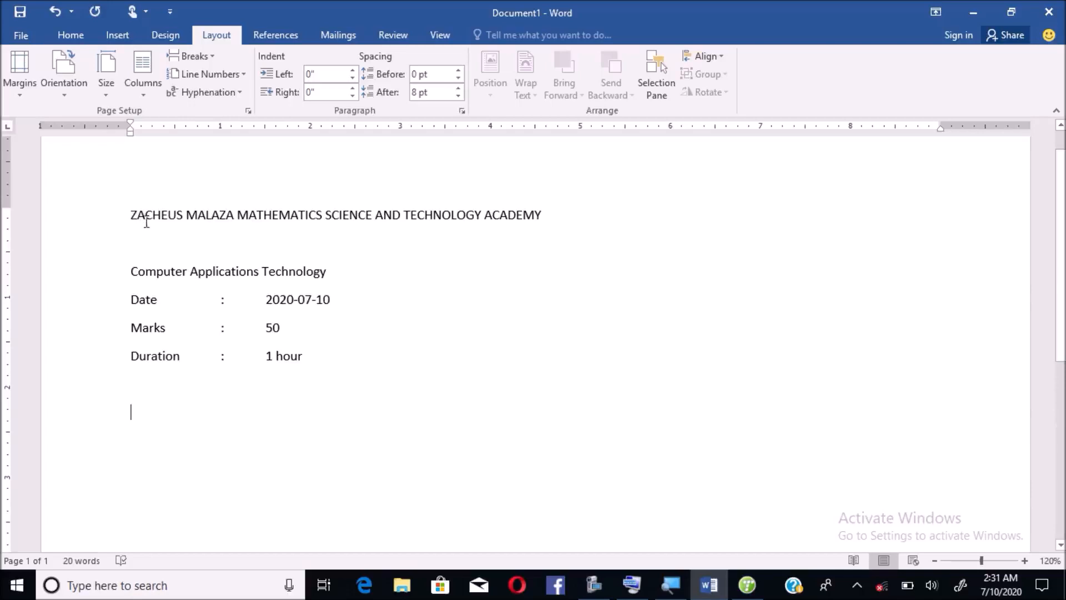
{"action": "left_click", "coordinate": [129, 215]}
- Select the entire school-name title line from the left margin
{"action": "left_click", "coordinate": [116, 218]}
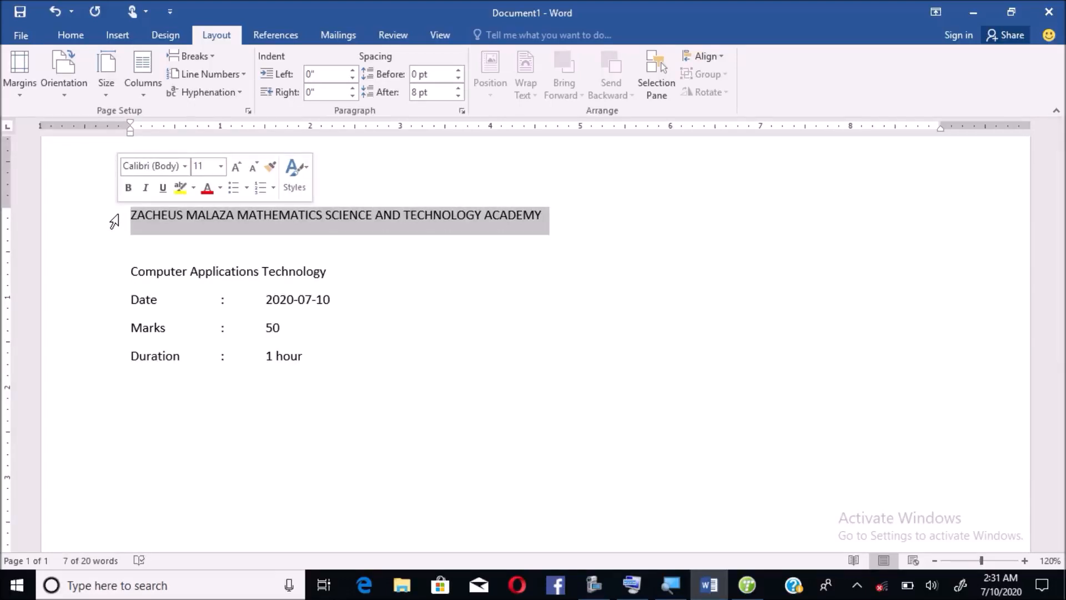
- Copy the selected title line with Ctrl+C from the On-Screen Keyboard
{"action": "left_click", "coordinate": [637, 590]}
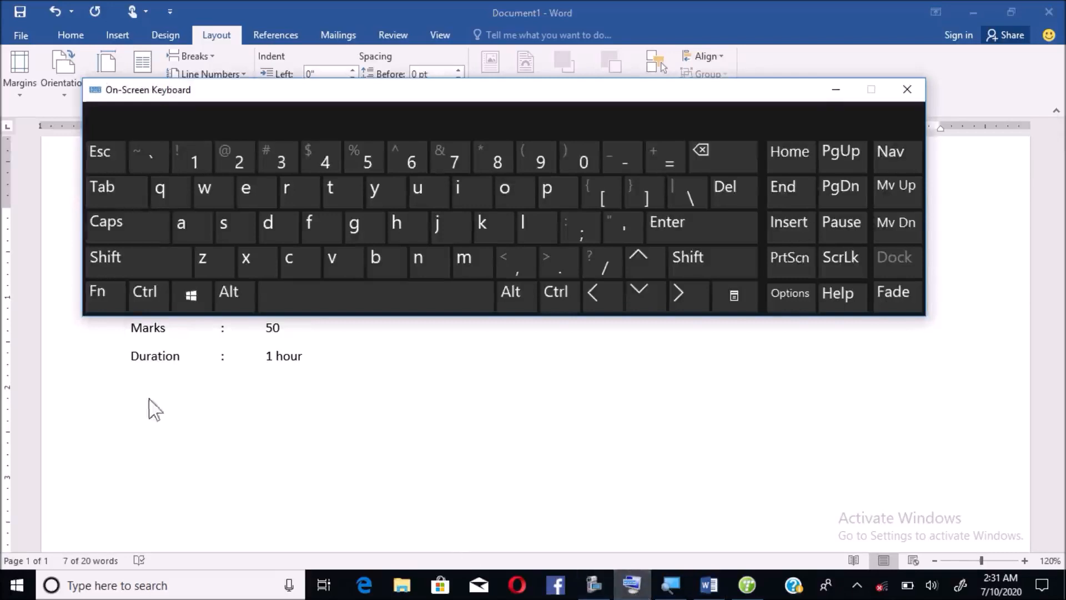
{"action": "left_click", "coordinate": [145, 299]}
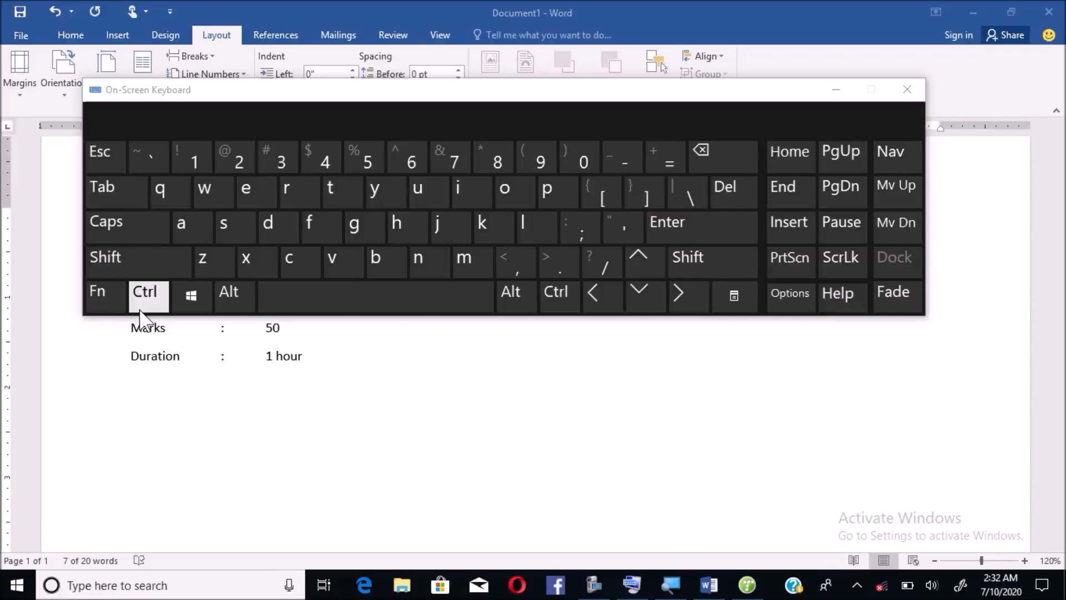
{"action": "left_click", "coordinate": [305, 256]}
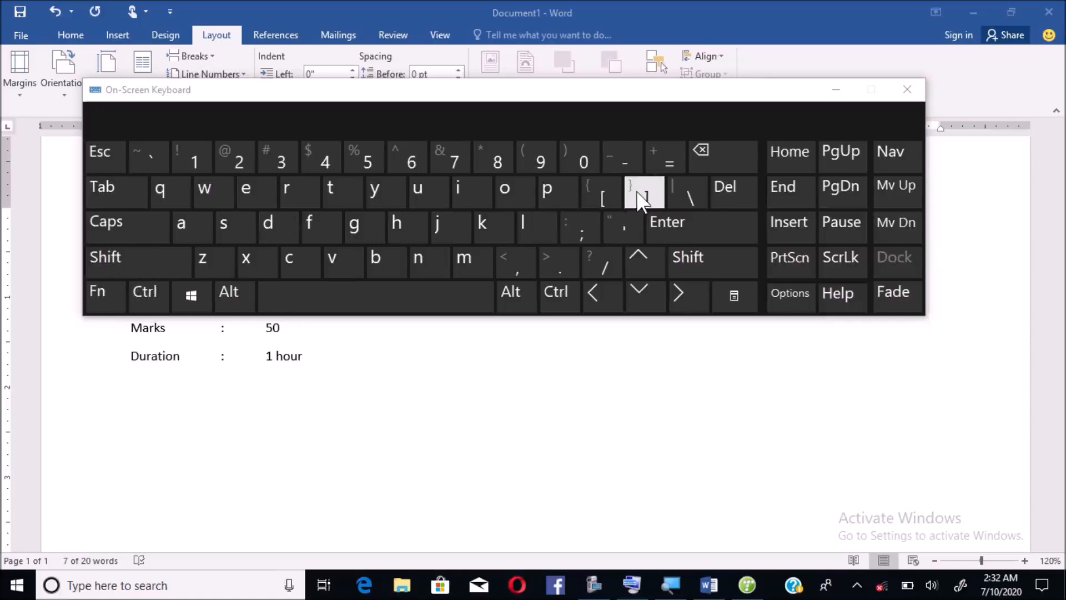
{"action": "left_click", "coordinate": [835, 90]}
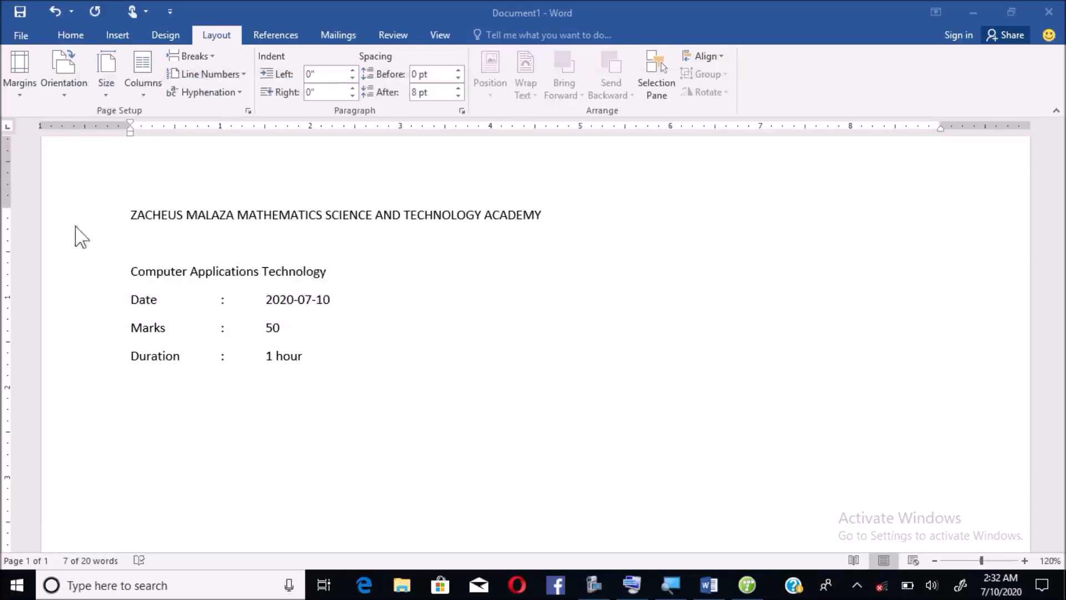
- Reselect the title line and enlarge its font size five steps
{"action": "left_click", "coordinate": [117, 218]}
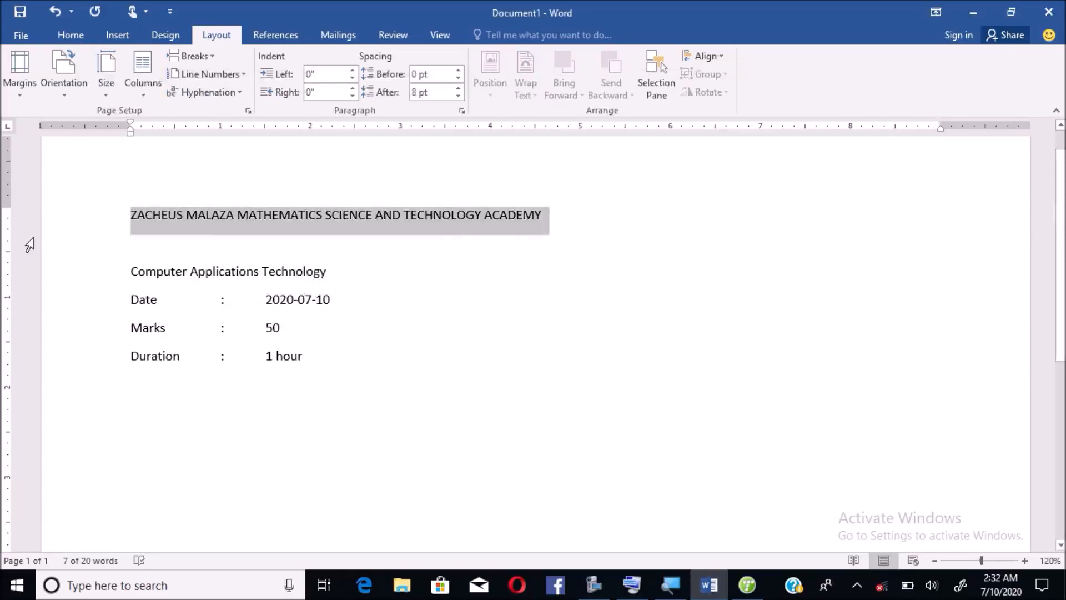
{"action": "key", "text": "ctrl+shift+period"}
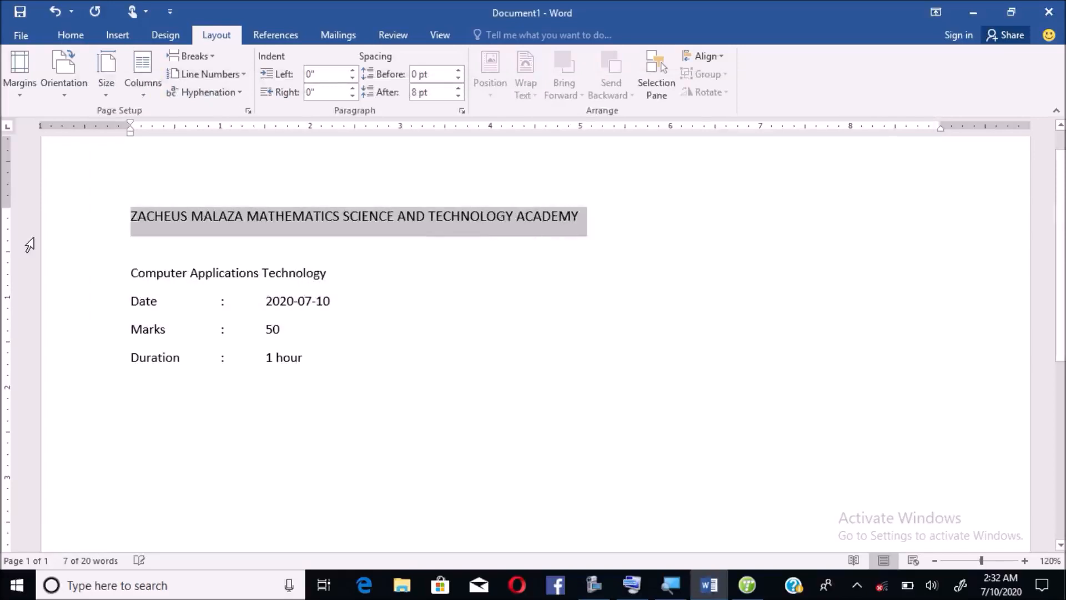
{"action": "key", "text": "ctrl+bracketright"}
{"action": "key", "text": "ctrl+bracketright"}
{"action": "key", "text": "ctrl+bracketright"}
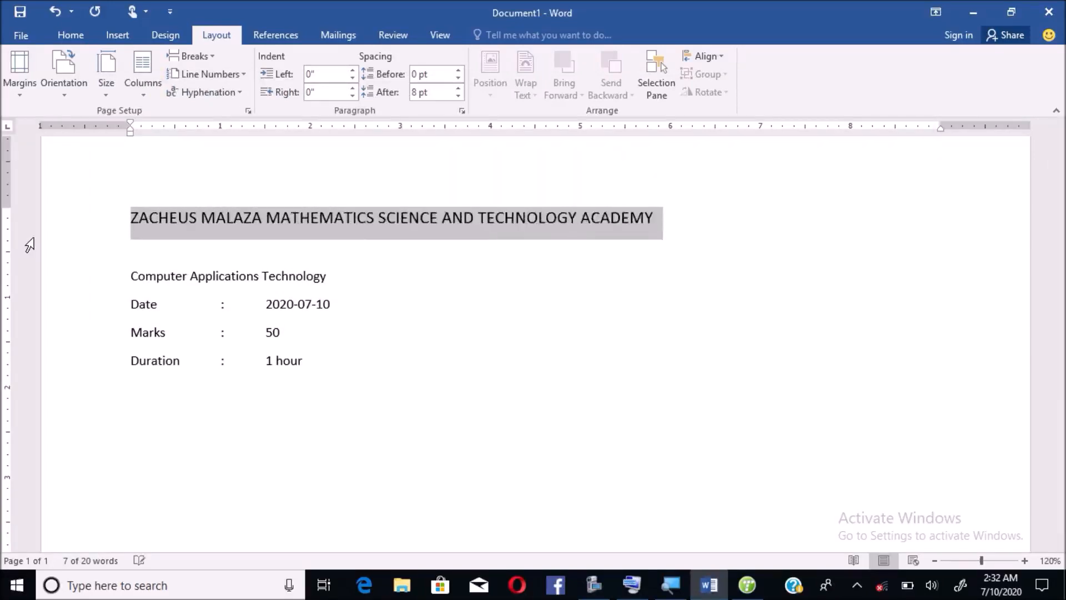
{"action": "key", "text": "ctrl+bracketright"}
{"action": "key", "text": "ctrl+bracketright"}
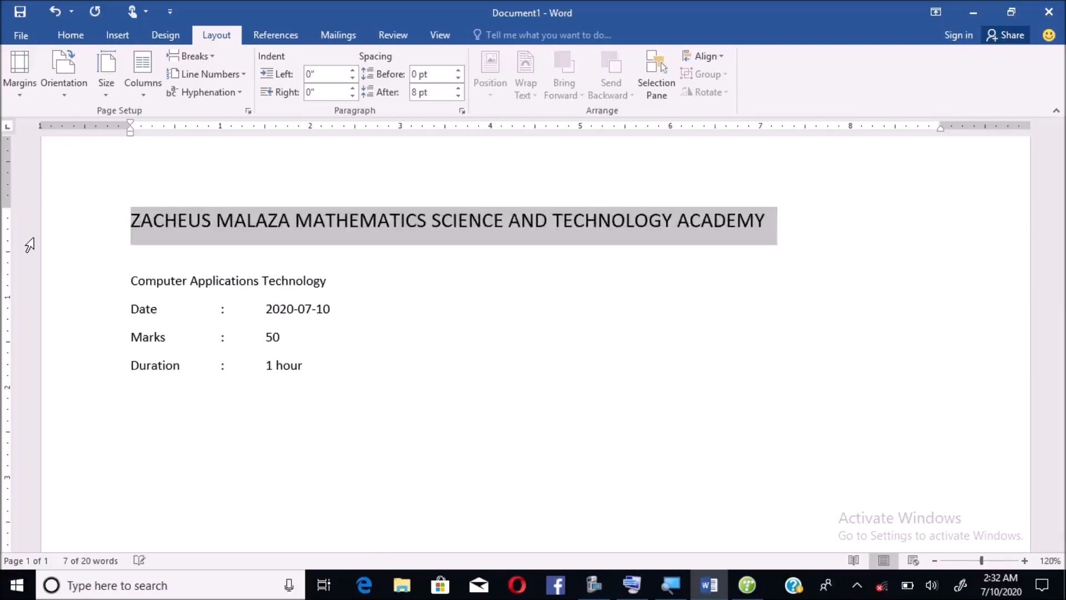
{"action": "key", "text": "ctrl+bracketright"}
{"action": "key", "text": "ctrl+bracketright"}
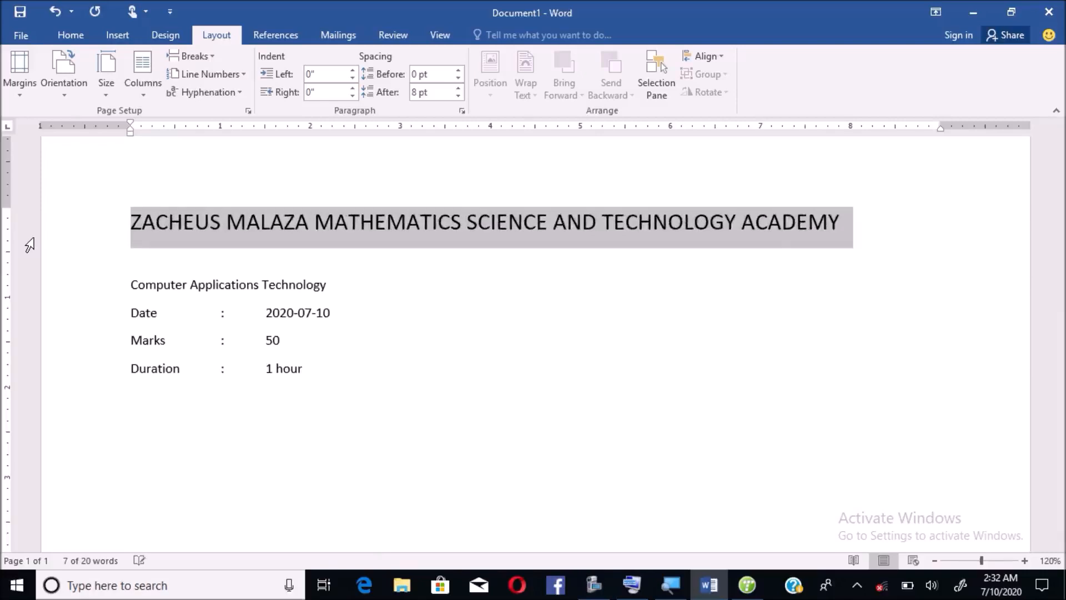
{"action": "key", "text": "ctrl+bracketright"}
{"action": "key", "text": "ctrl+bracketright"}
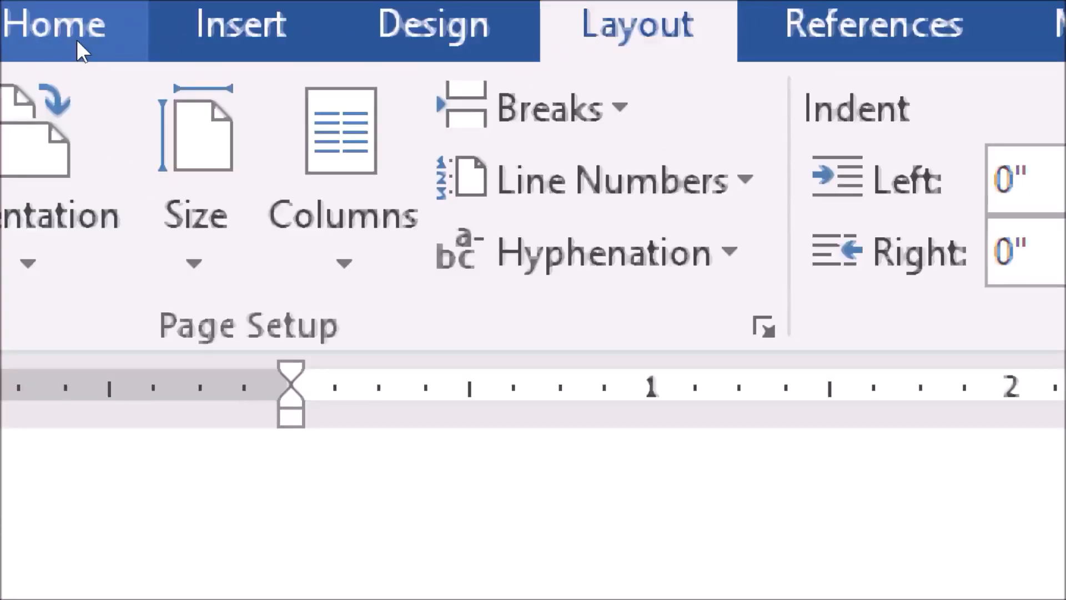
- Change the heading's font to Algerian from the Home tab font list
{"action": "left_click", "coordinate": [78, 49]}
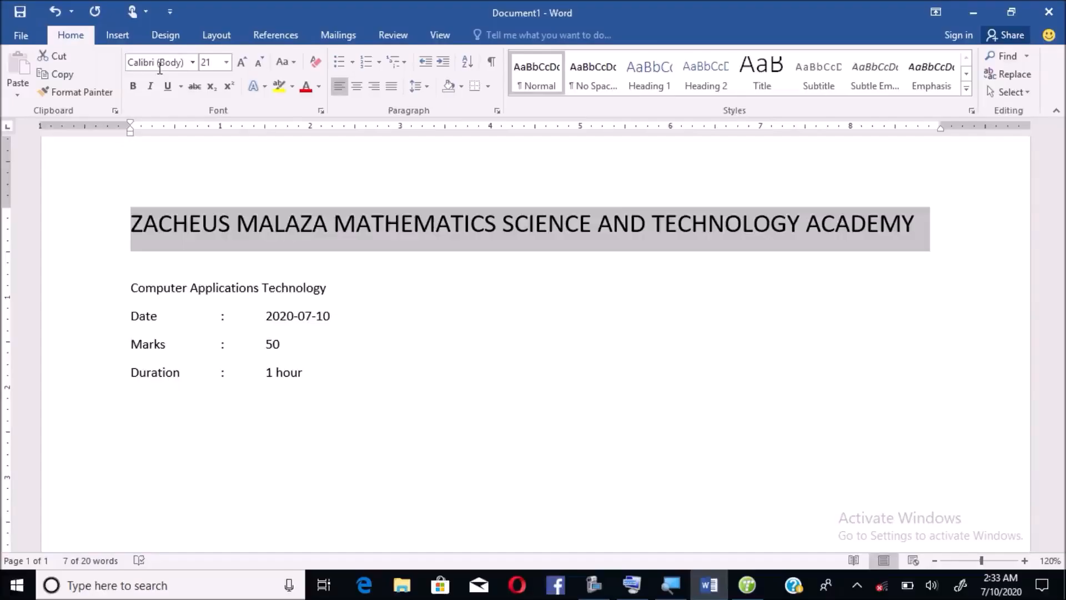
{"action": "left_click", "coordinate": [193, 62]}
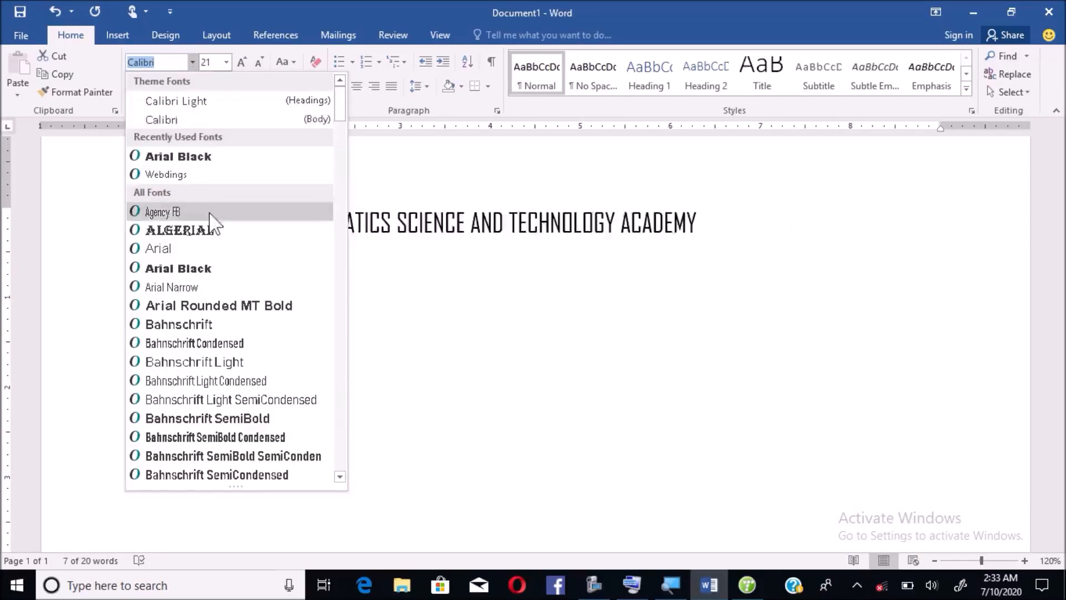
{"action": "left_click", "coordinate": [209, 240]}
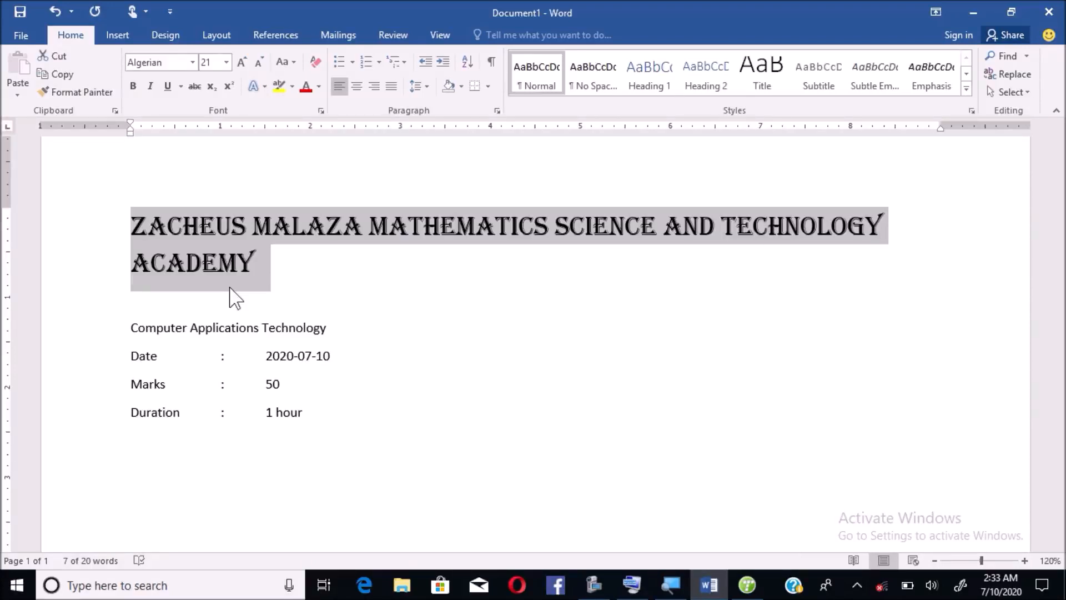
- Reduce the heading from 21 to 18 pt so it fits one line, and centre it
{"action": "key", "text": "ctrl+bracketleft"}
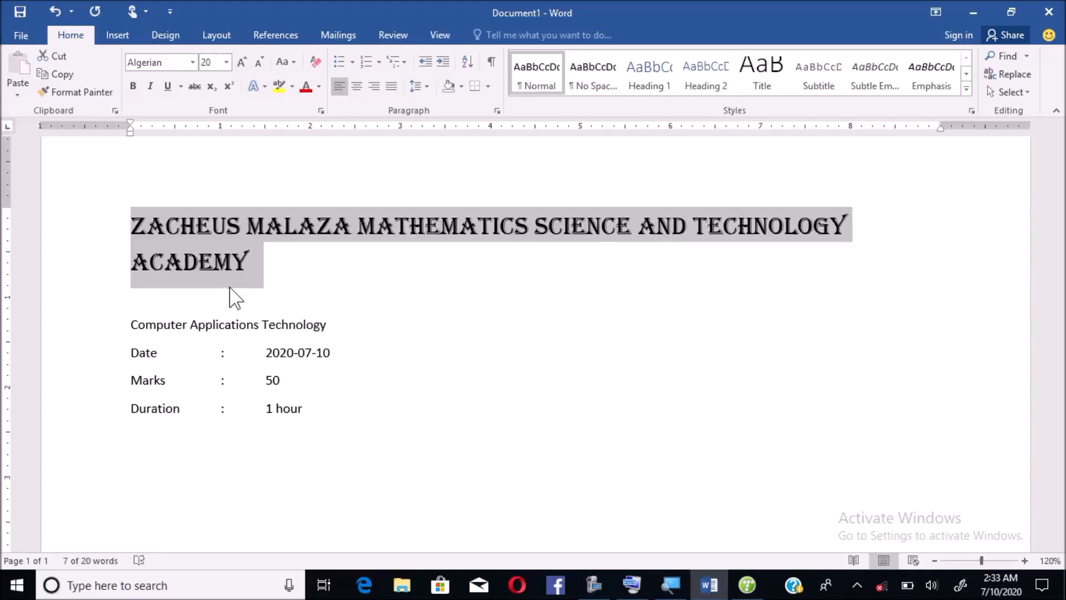
{"action": "key", "text": "ctrl+bracketleft"}
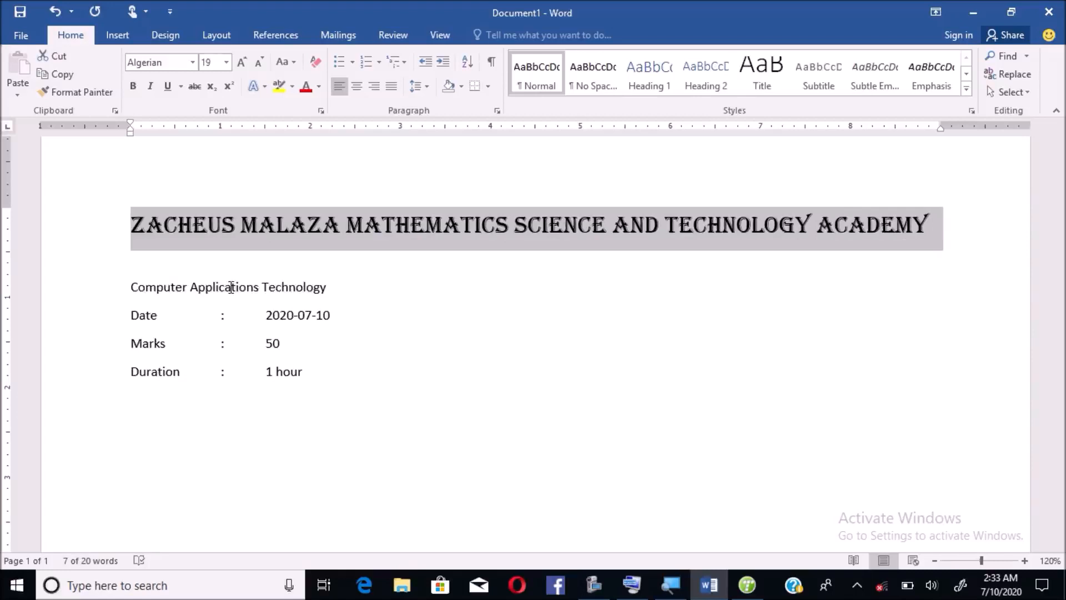
{"action": "key", "text": "ctrl+bracketleft"}
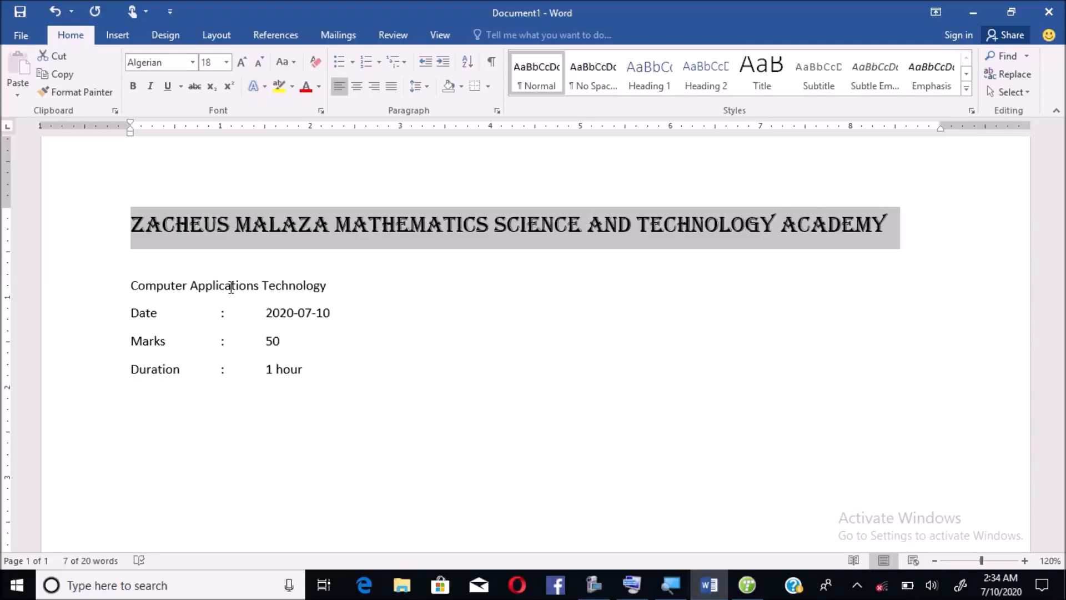
{"action": "key", "text": "ctrl+e"}
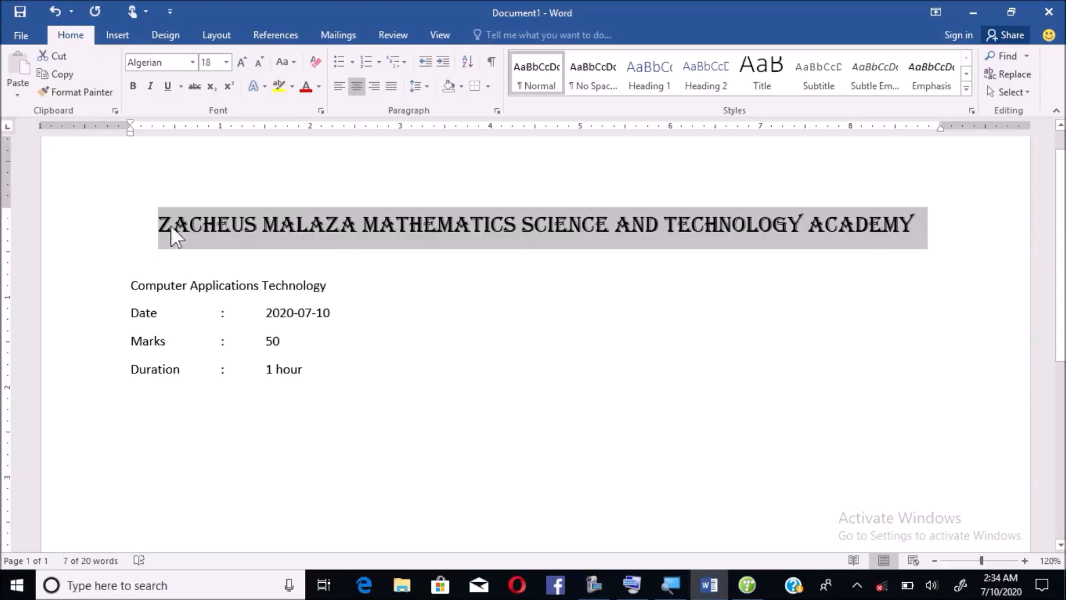
{"action": "left_click", "coordinate": [367, 283]}
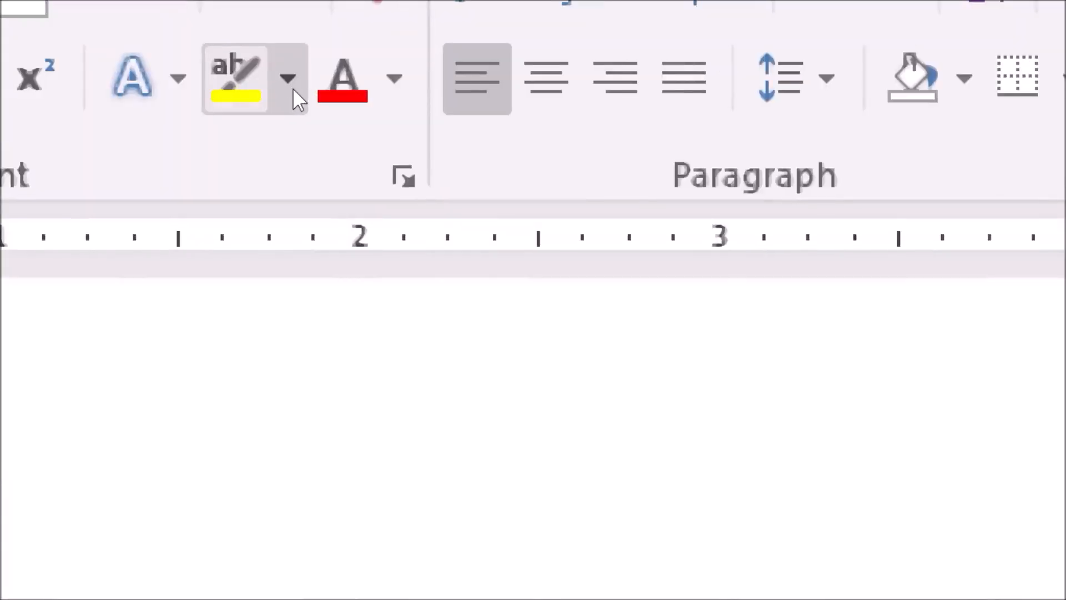
- Highlight the whole school-name heading with the Bright Green highlighter
{"action": "left_click", "coordinate": [292, 88]}
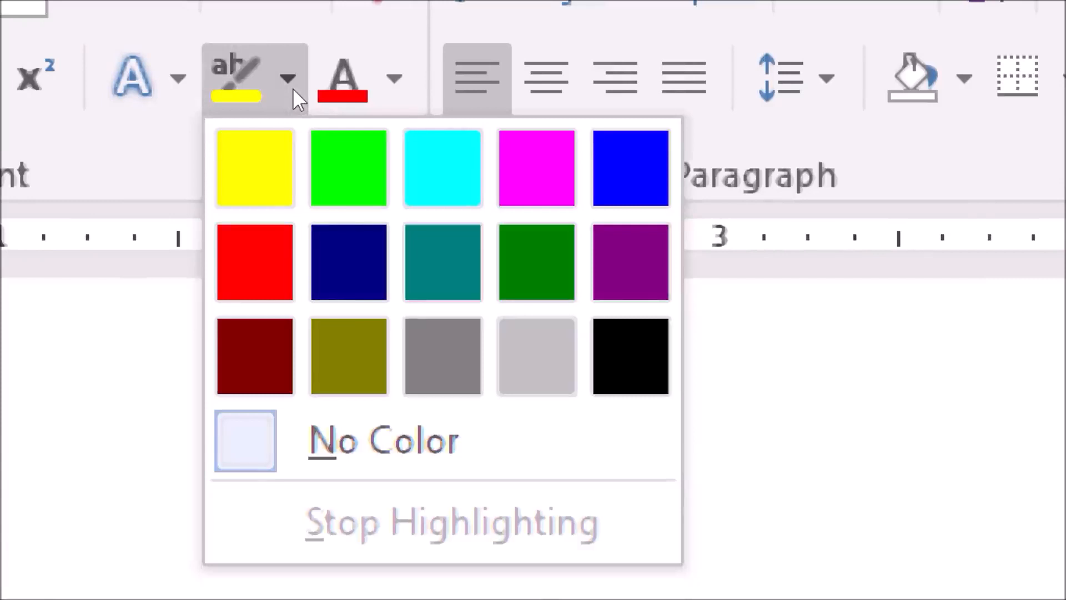
{"action": "left_click", "coordinate": [312, 112]}
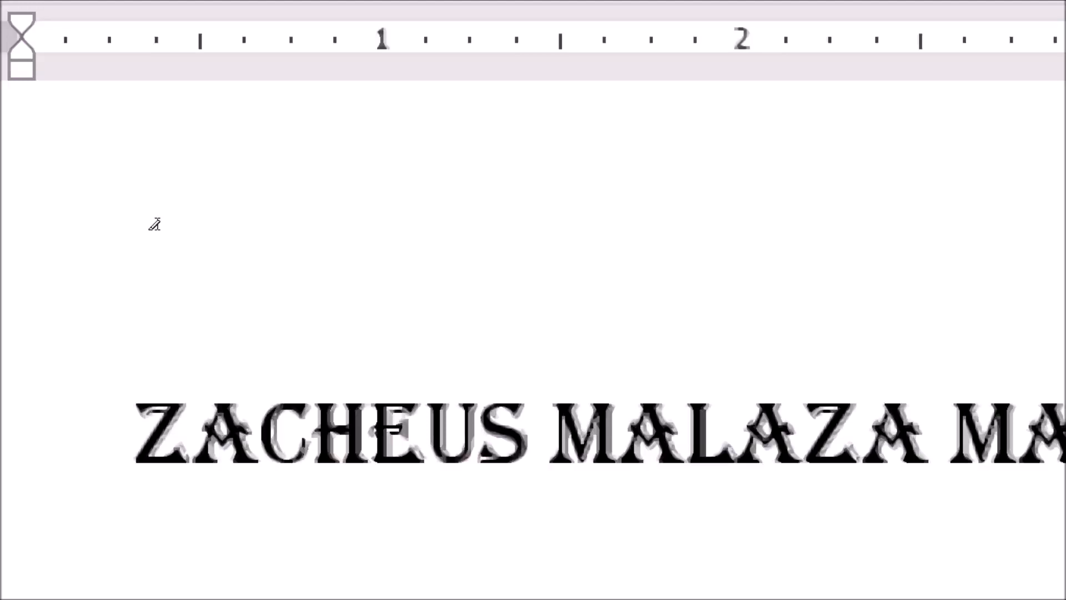
{"action": "mouse_move", "coordinate": [152, 223]}
{"action": "left_mouse_down"}
{"action": "mouse_move", "coordinate": [519, 201]}
{"action": "mouse_move", "coordinate": [614, 240]}
{"action": "mouse_move", "coordinate": [718, 199]}
{"action": "mouse_move", "coordinate": [759, 236]}
{"action": "mouse_move", "coordinate": [834, 210]}
{"action": "mouse_move", "coordinate": [951, 221]}
{"action": "left_mouse_up"}
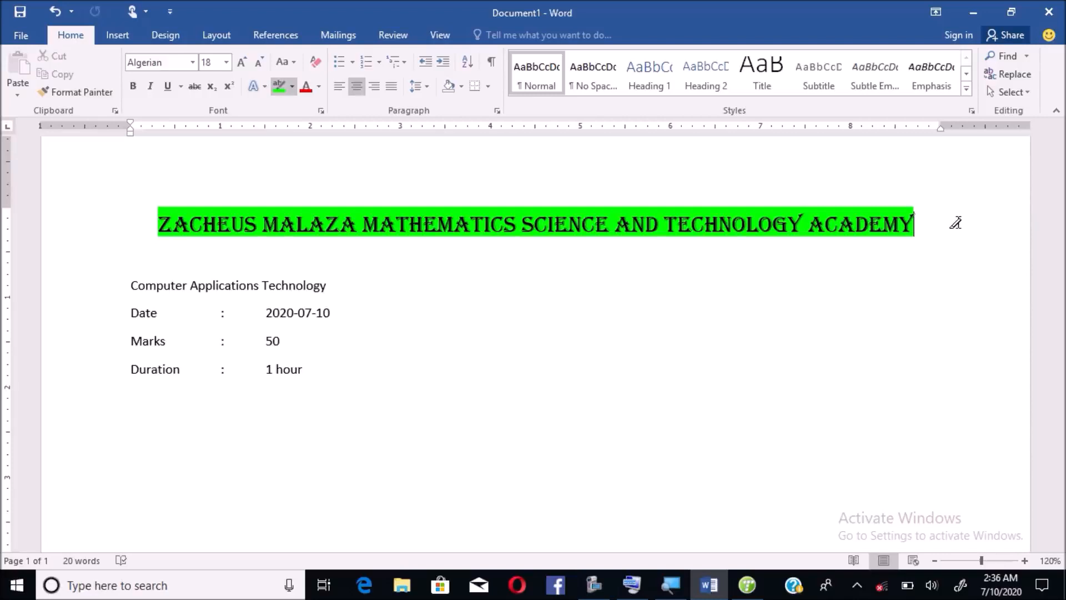
- Undo the bright green highlight on the heading with Ctrl+Z, leaving plain text
{"action": "left_click", "coordinate": [632, 588]}
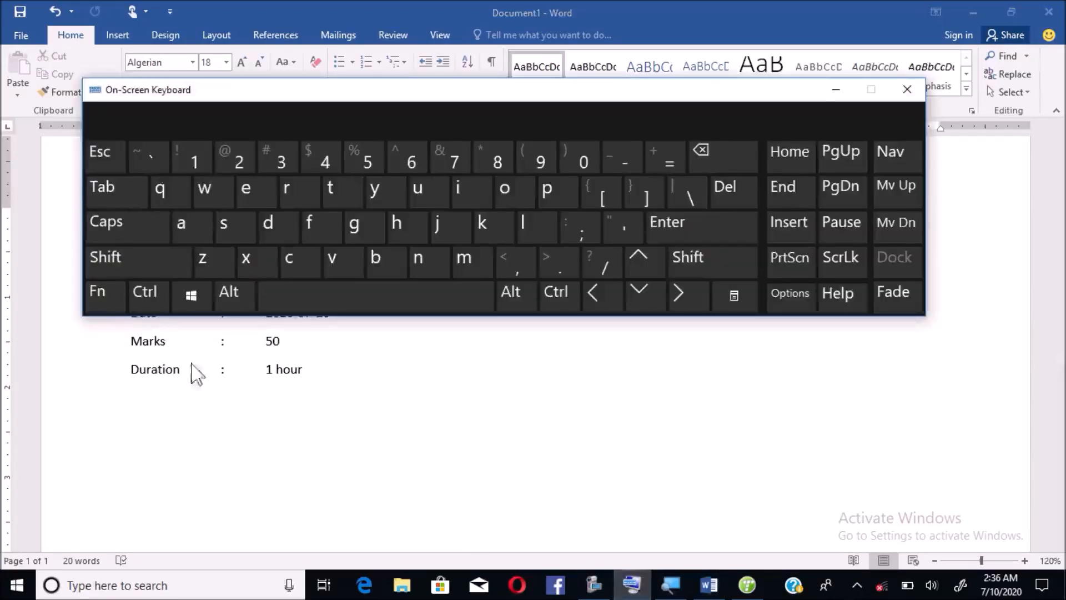
{"action": "left_click", "coordinate": [149, 294]}
{"action": "left_click", "coordinate": [203, 258]}
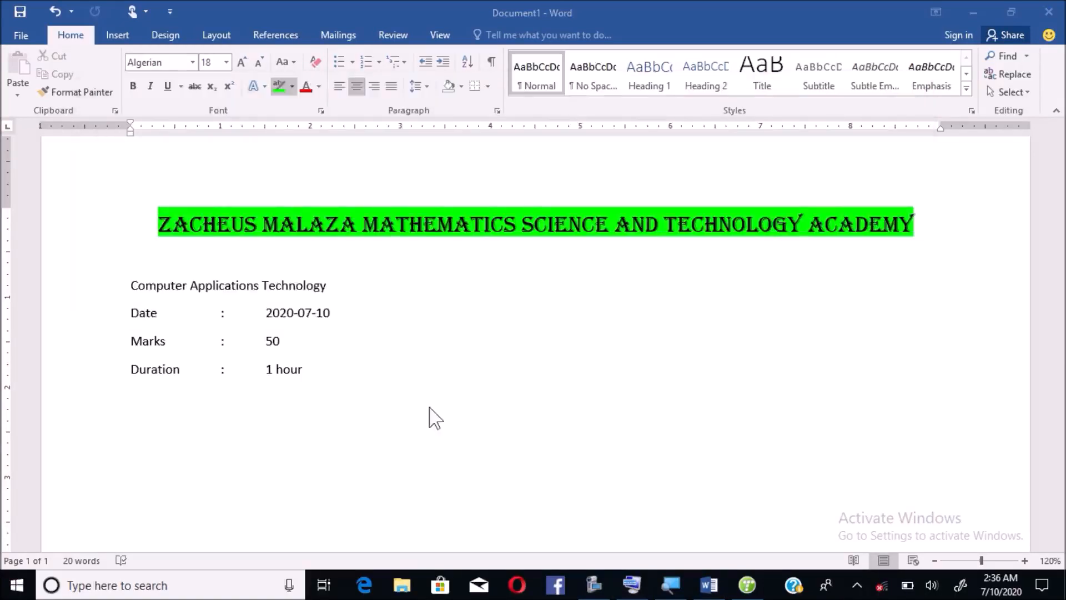
{"action": "left_click", "coordinate": [350, 310]}
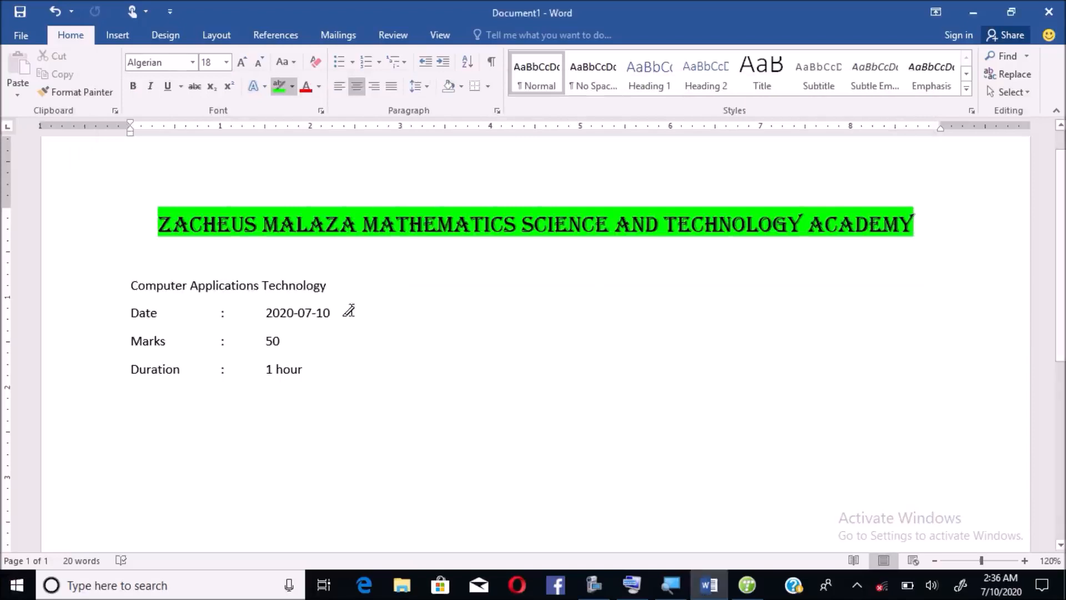
{"action": "double_click", "coordinate": [348, 310]}
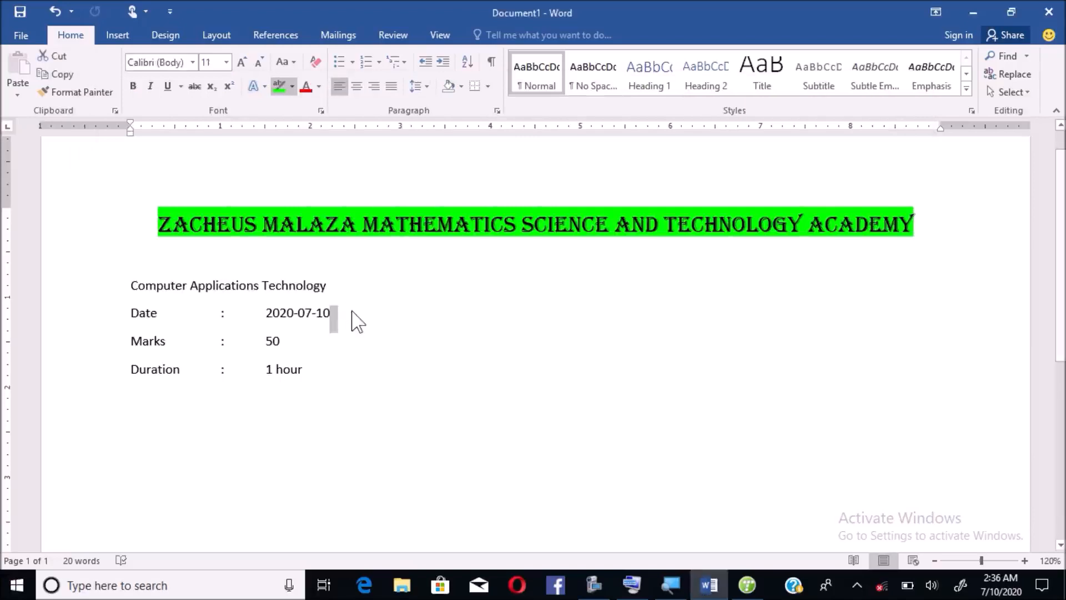
{"action": "key", "text": "ctrl+z"}
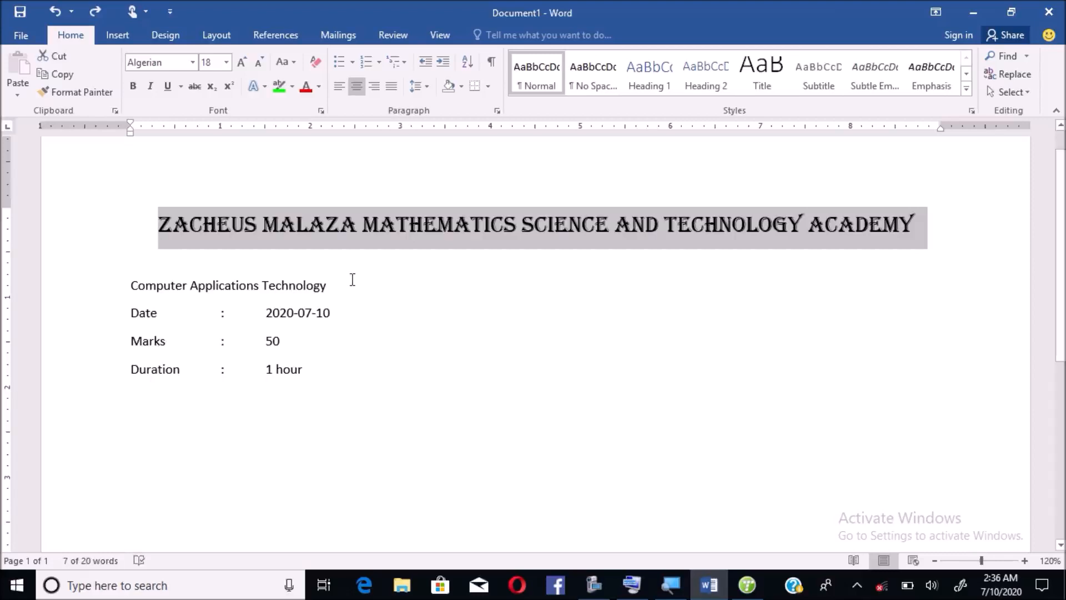
{"action": "left_click", "coordinate": [352, 279]}
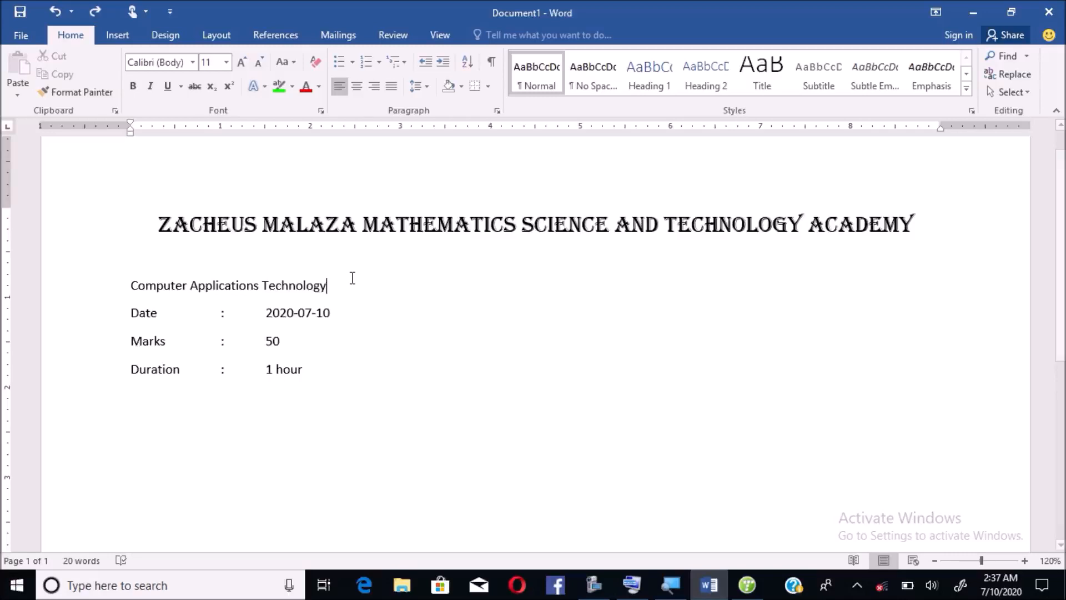
- Change the Date label to uppercase 'DATE' with Shift+F3, then reopen the On-Screen Keyboard
{"action": "double_click", "coordinate": [221, 317]}
{"action": "left_click_drag", "start_coordinate": [221, 317], "coordinate": [145, 314]}
{"action": "left_click", "coordinate": [144, 313]}
{"action": "left_click", "coordinate": [130, 315]}
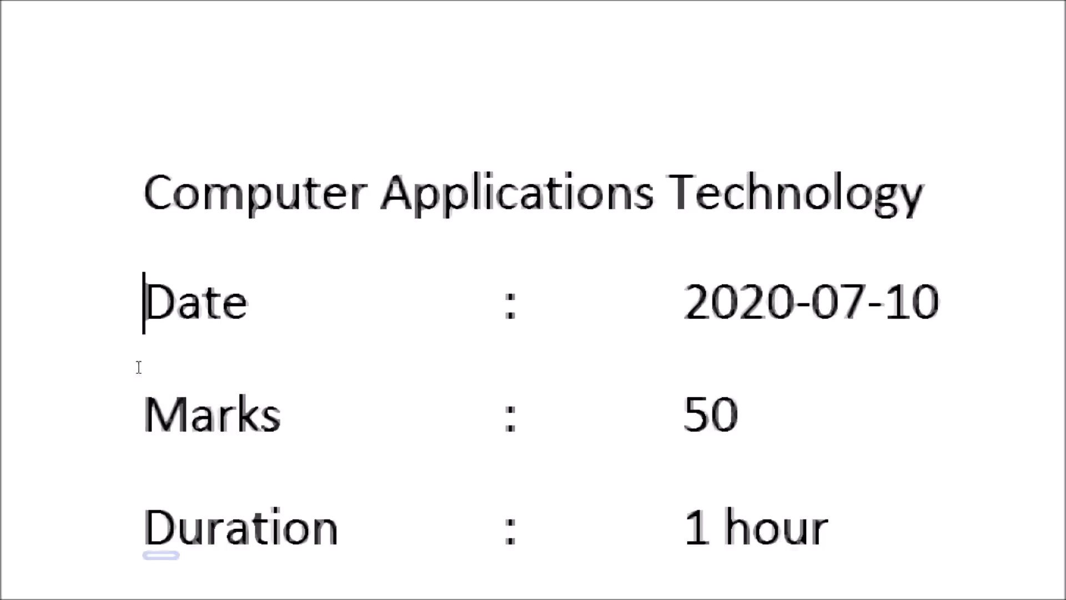
{"action": "key", "text": "shift+Right"}
{"action": "key", "text": "shift+Right"}
{"action": "key", "text": "shift+Right"}
{"action": "key", "text": "shift+Right"}
{"action": "key", "text": "shift+Right"}
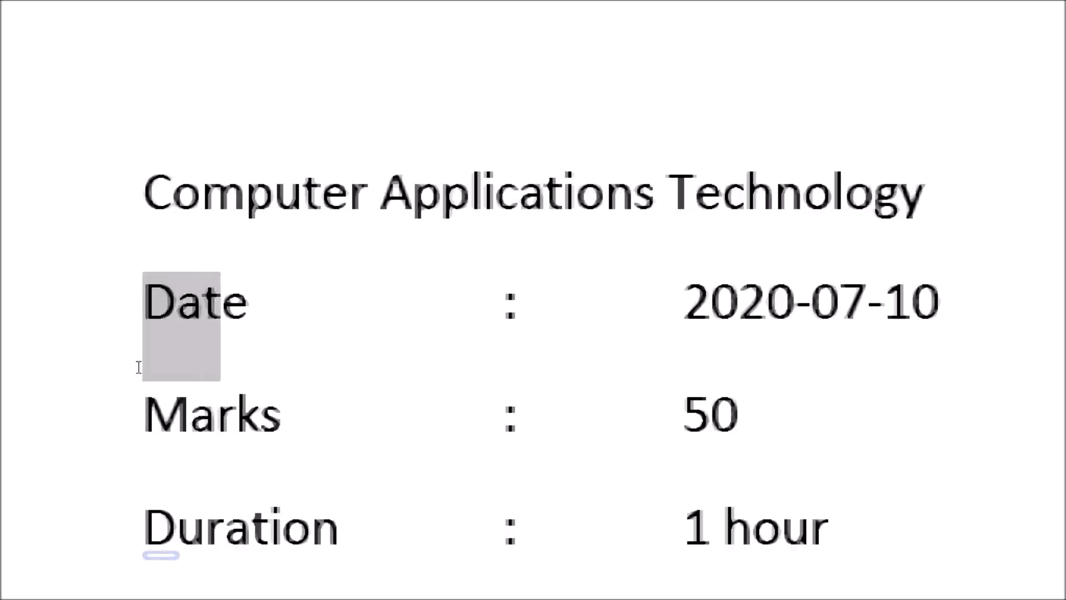
{"action": "key", "text": "shift+Right"}
{"action": "key", "text": "shift+Right"}
{"action": "key", "text": "shift+Right"}
{"action": "key", "text": "shift+Right"}
{"action": "key", "text": "shift+Right"}
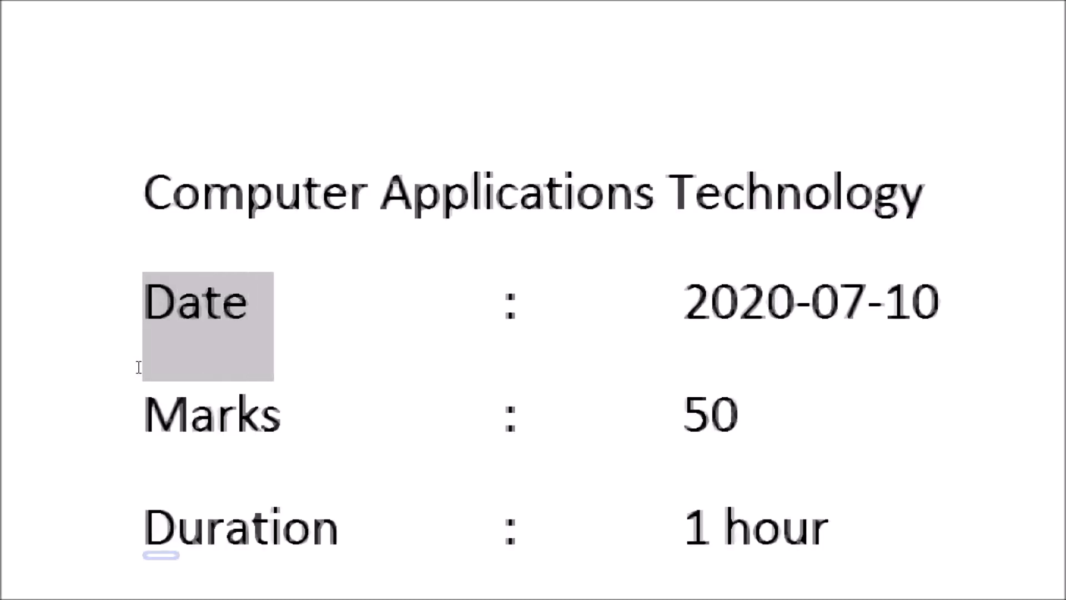
{"action": "key", "text": "shift+Right"}
{"action": "key", "text": "shift+Right"}
{"action": "key", "text": "shift+Right"}
{"action": "key", "text": "shift+Right"}
{"action": "key", "text": "shift+Right"}
{"action": "key", "text": "shift+Right"}
{"action": "key", "text": "shift+Right"}
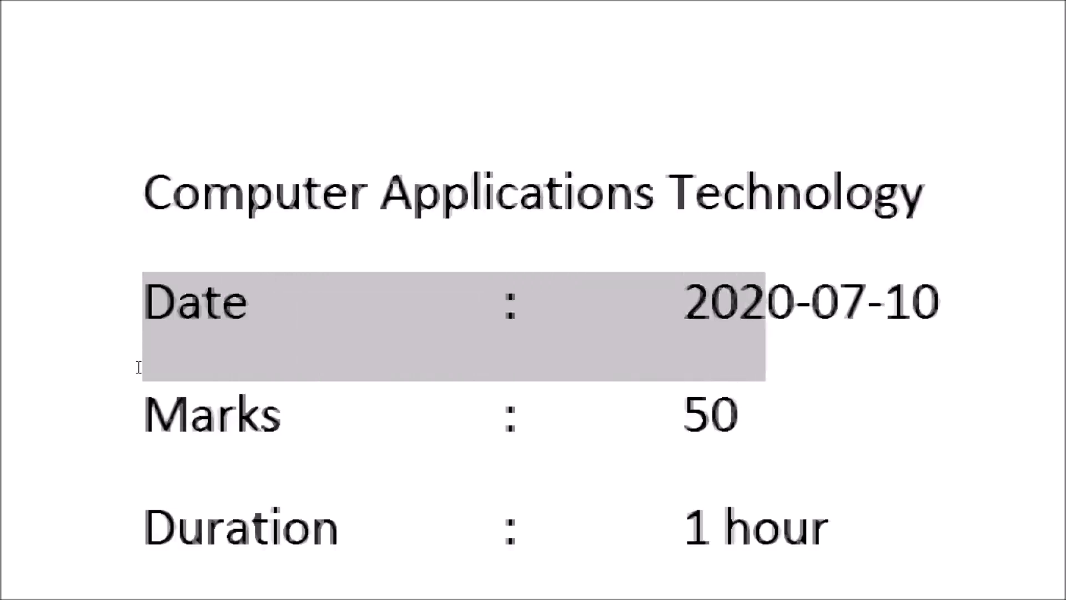
{"action": "key", "text": "shift+Left"}
{"action": "key", "text": "shift+Left"}
{"action": "key", "text": "shift+Left"}
{"action": "key", "text": "shift+Left"}
{"action": "key", "text": "shift+Left"}
{"action": "key", "text": "shift+Left"}
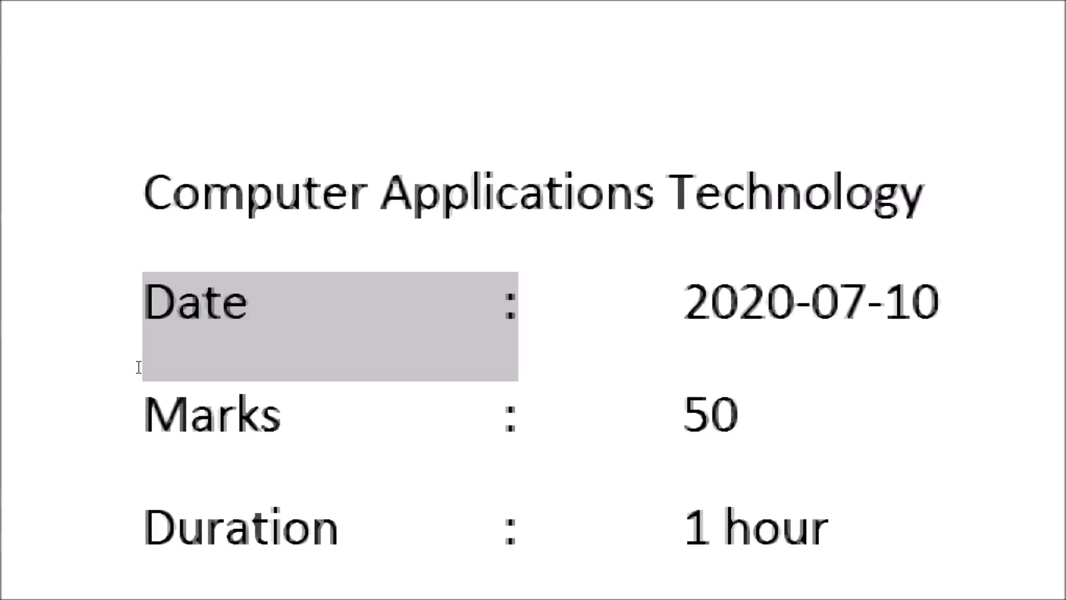
{"action": "key", "text": "shift+F3"}
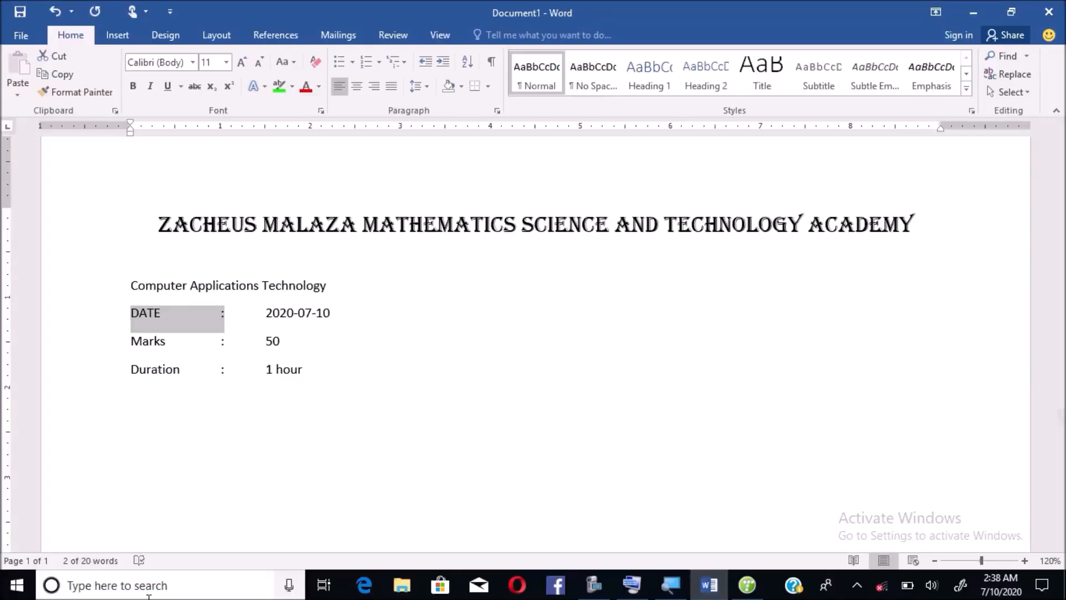
{"action": "left_click", "coordinate": [631, 585]}
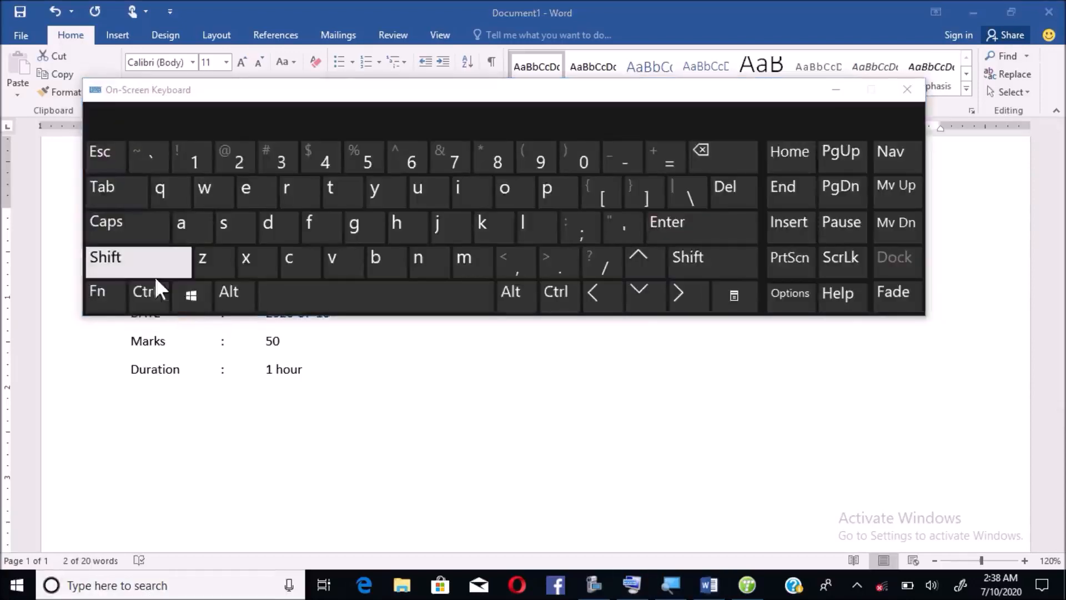
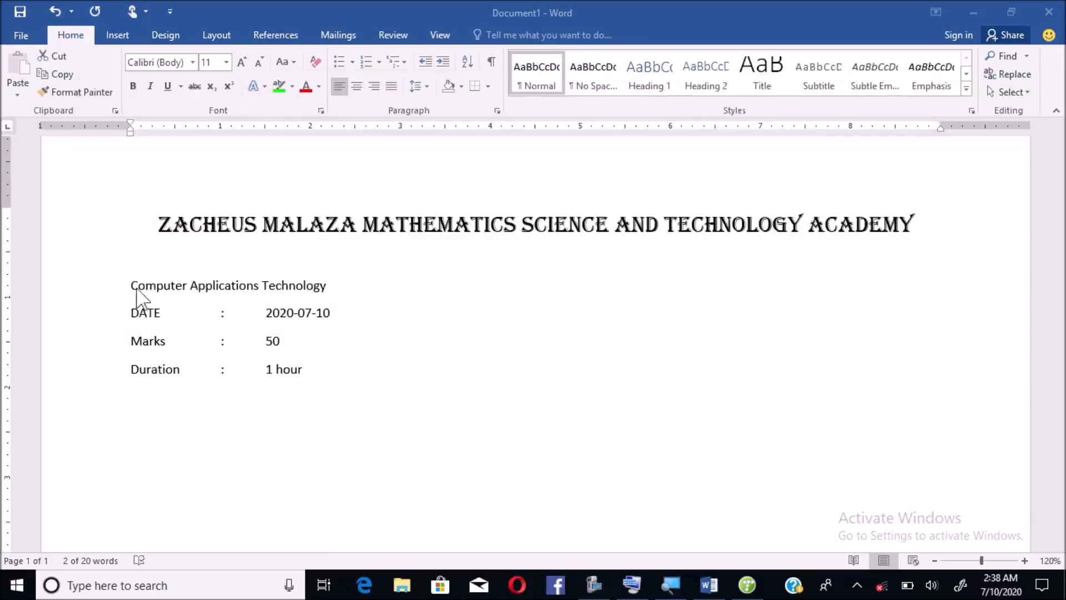
- Select 'Computer Applications Technology' and switch it to all capitals with Shift+F3
{"action": "left_click", "coordinate": [132, 308]}
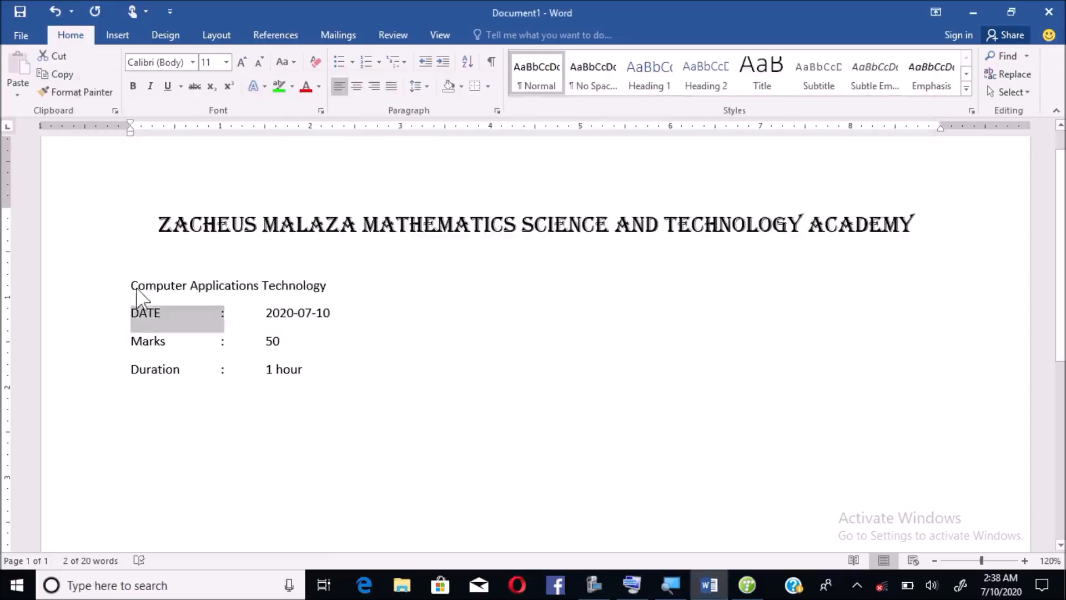
{"action": "left_click", "coordinate": [131, 287]}
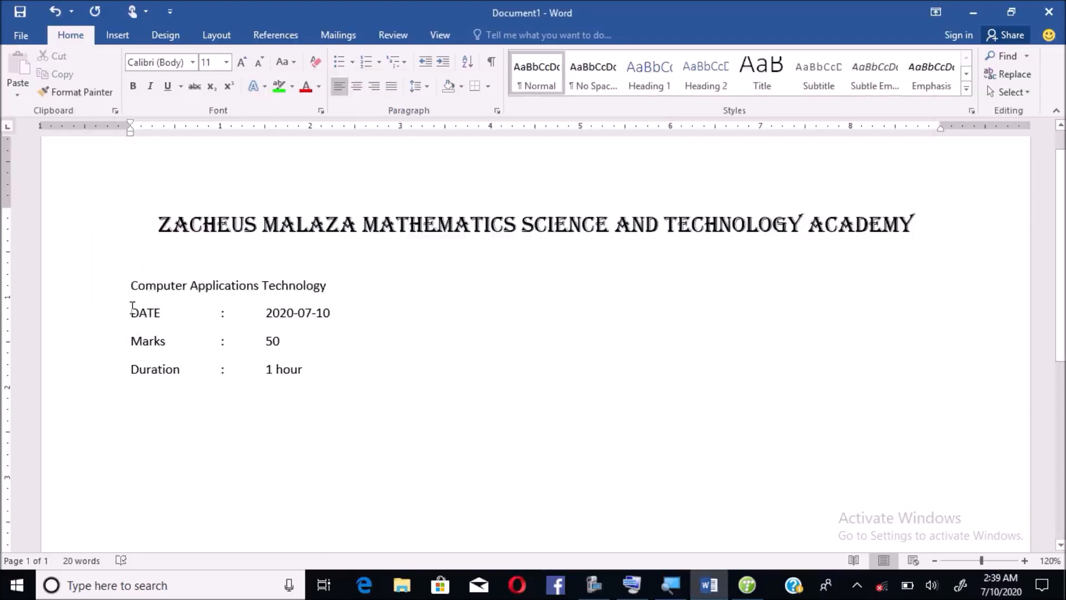
{"action": "key", "text": "shift+Right"}
{"action": "key", "text": "shift+Right"}
{"action": "key", "text": "shift+Right"}
{"action": "key", "text": "shift+Right"}
{"action": "key", "text": "shift+Right"}
{"action": "key", "text": "shift+Right"}
{"action": "key", "text": "shift+Right"}
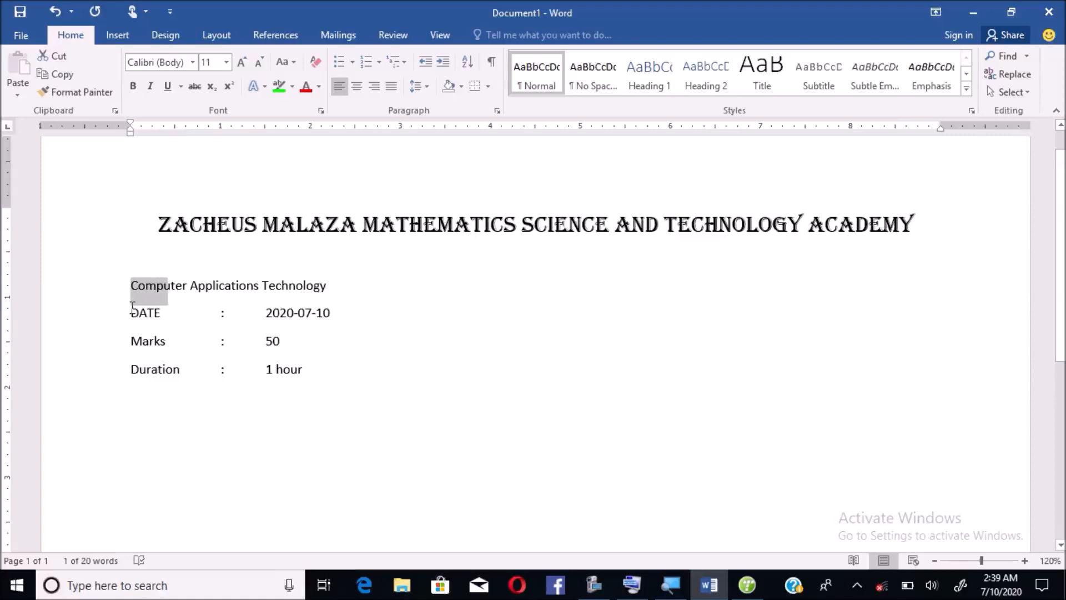
{"action": "key", "text": "shift+Right"}
{"action": "key", "text": "shift+Right"}
{"action": "key", "text": "shift+Right"}
{"action": "key", "text": "shift+Right"}
{"action": "key", "text": "shift+Right"}
{"action": "key", "text": "shift+Right"}
{"action": "key", "text": "shift+Right"}
{"action": "key", "text": "shift+Right"}
{"action": "key", "text": "shift+Right"}
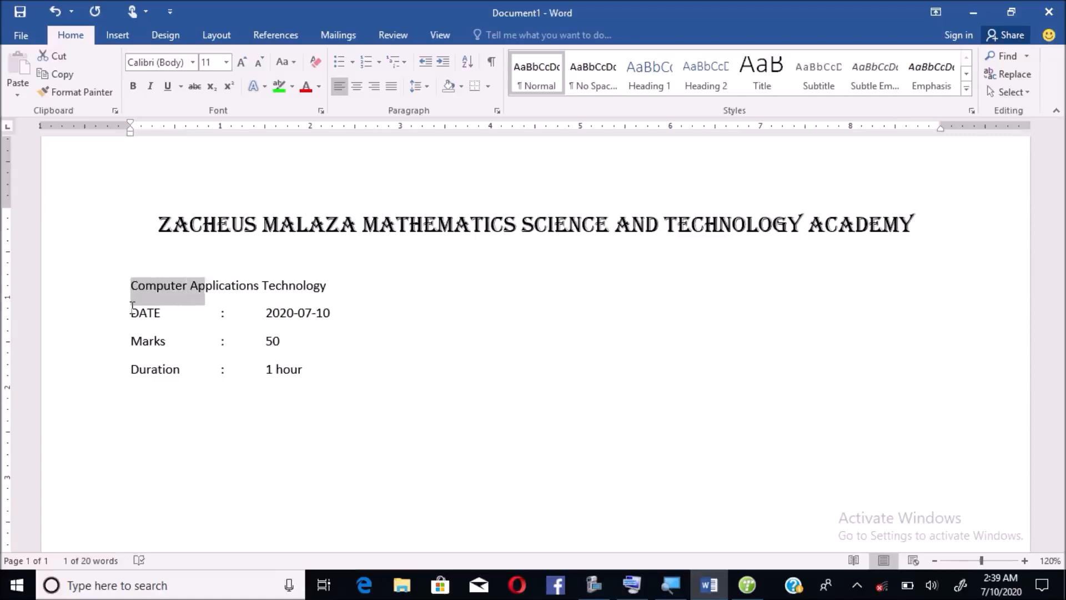
{"action": "key", "text": "shift+Right"}
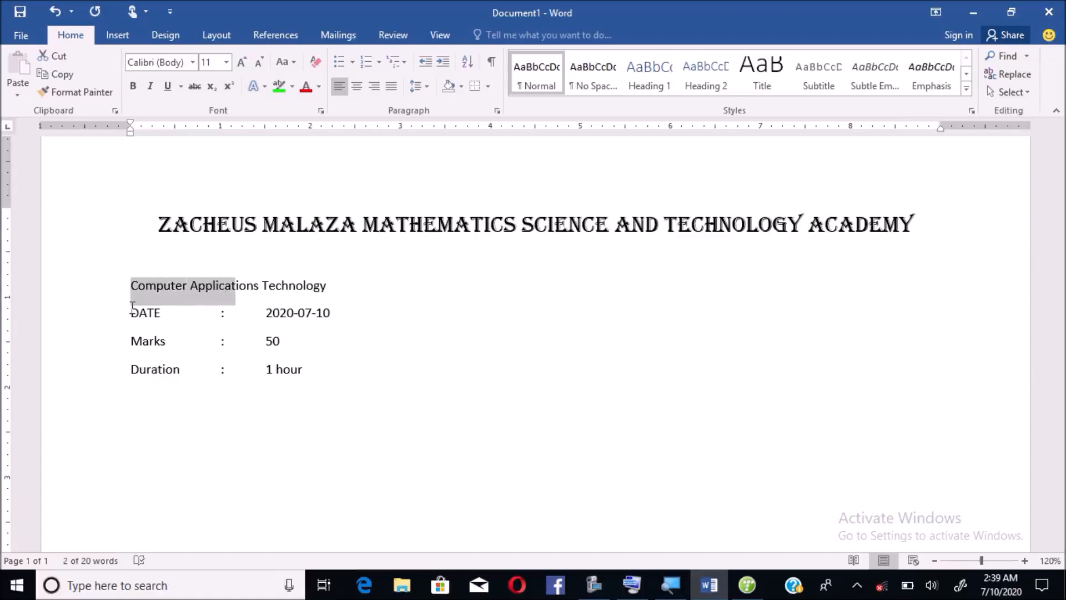
{"action": "key", "text": "Left"}
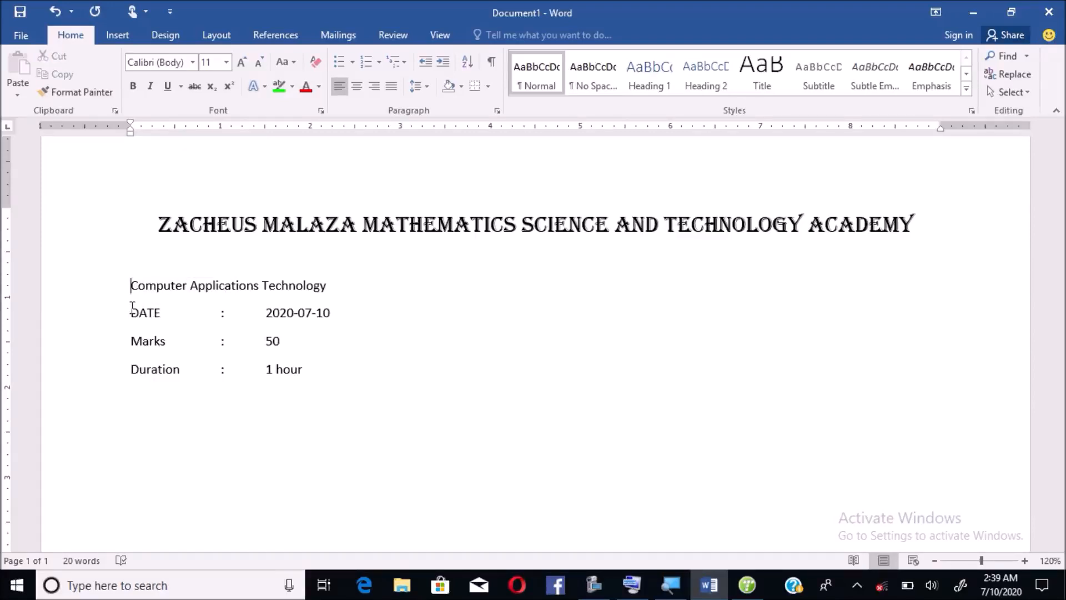
{"action": "key", "text": "ctrl+shift+Right"}
{"action": "key", "text": "ctrl+shift+Right"}
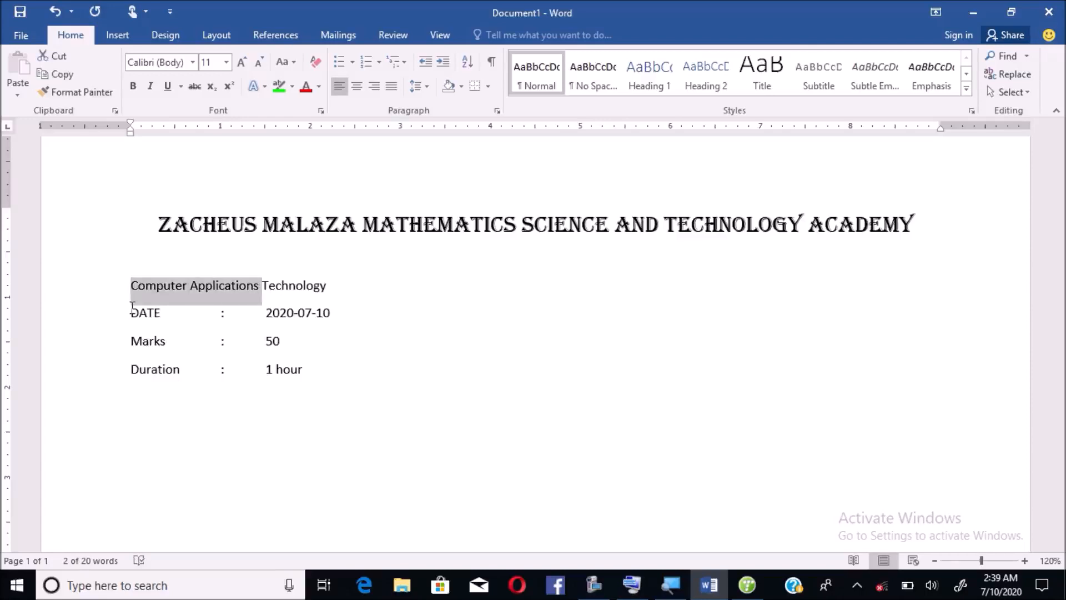
{"action": "key", "text": "ctrl+shift+Right"}
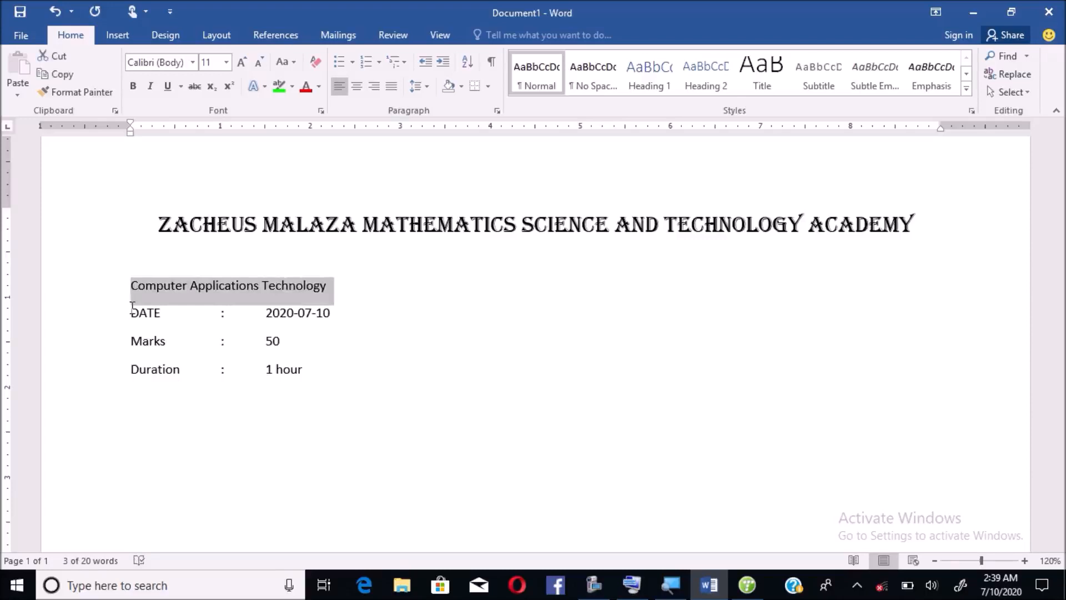
{"action": "key", "text": "shift+F3"}
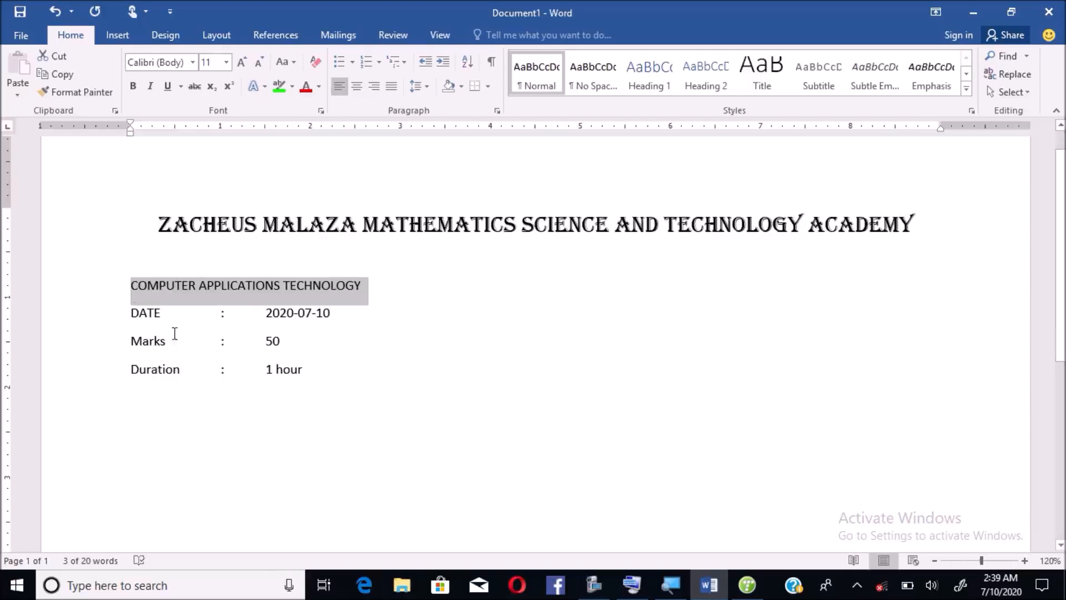
- Select 'Marks :' to capitalise it as MARKS, then select the Duration label and colon
{"action": "left_click", "coordinate": [229, 346]}
{"action": "left_click_drag", "start_coordinate": [229, 346], "coordinate": [131, 352]}
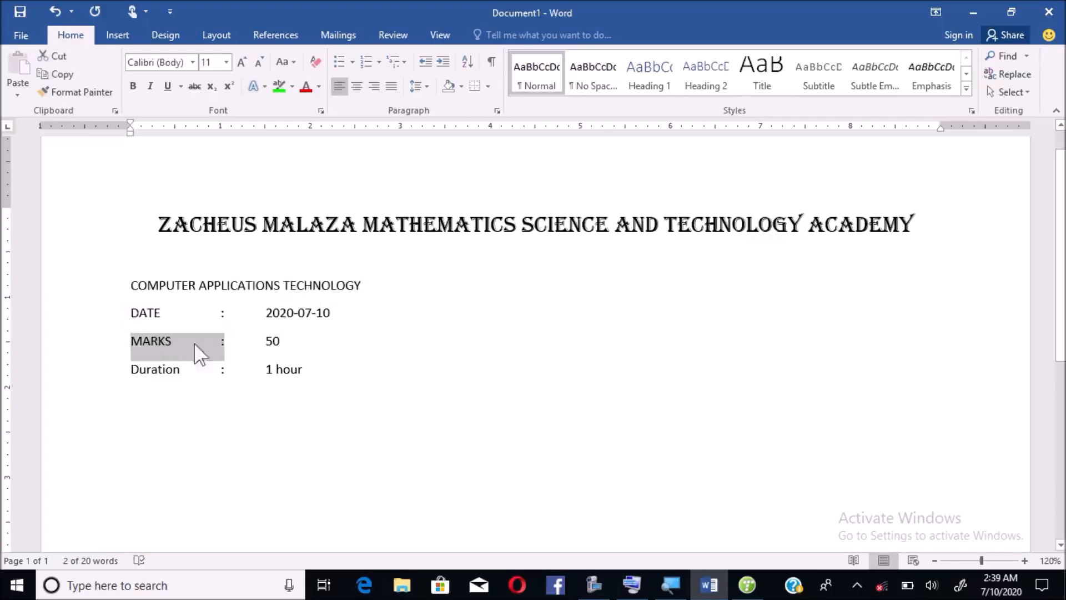
{"action": "left_click", "coordinate": [228, 367]}
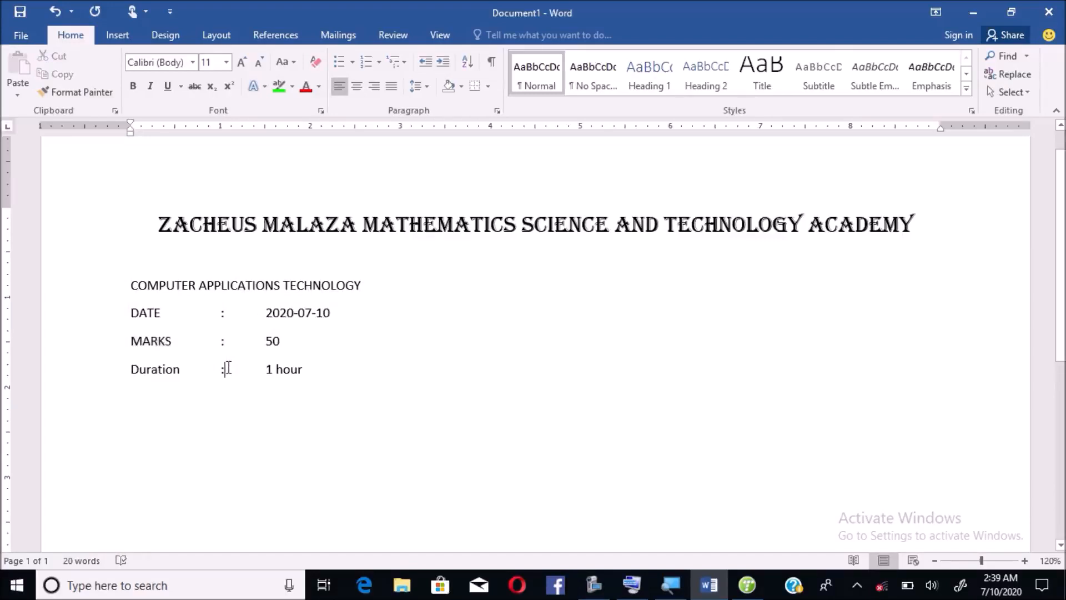
{"action": "left_click_drag", "start_coordinate": [228, 368], "coordinate": [130, 372]}
{"action": "left_click", "coordinate": [129, 375]}
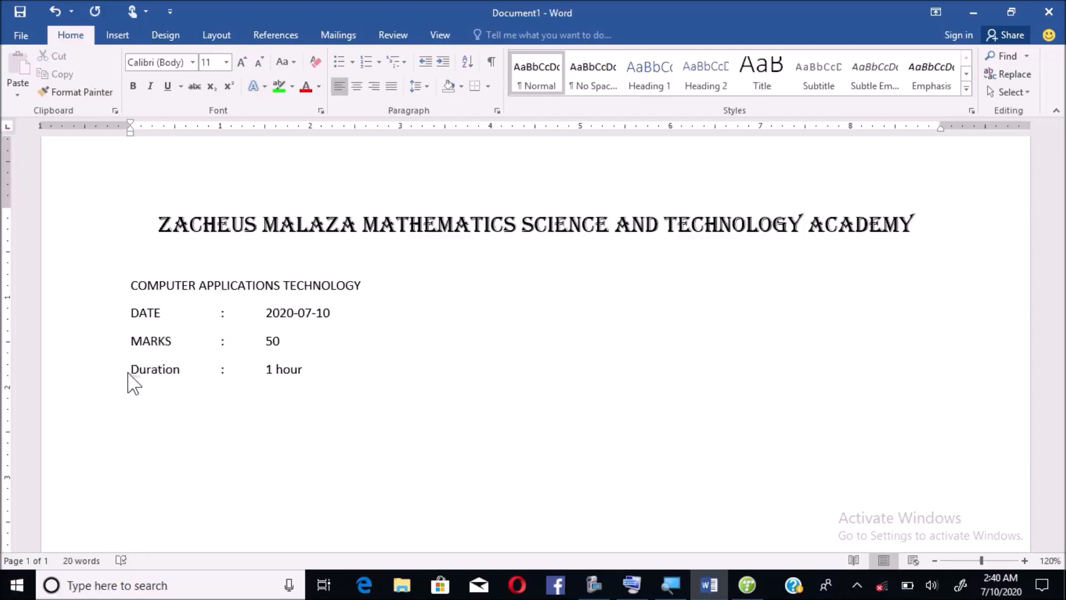
{"action": "left_click_drag", "start_coordinate": [129, 374], "coordinate": [237, 391]}
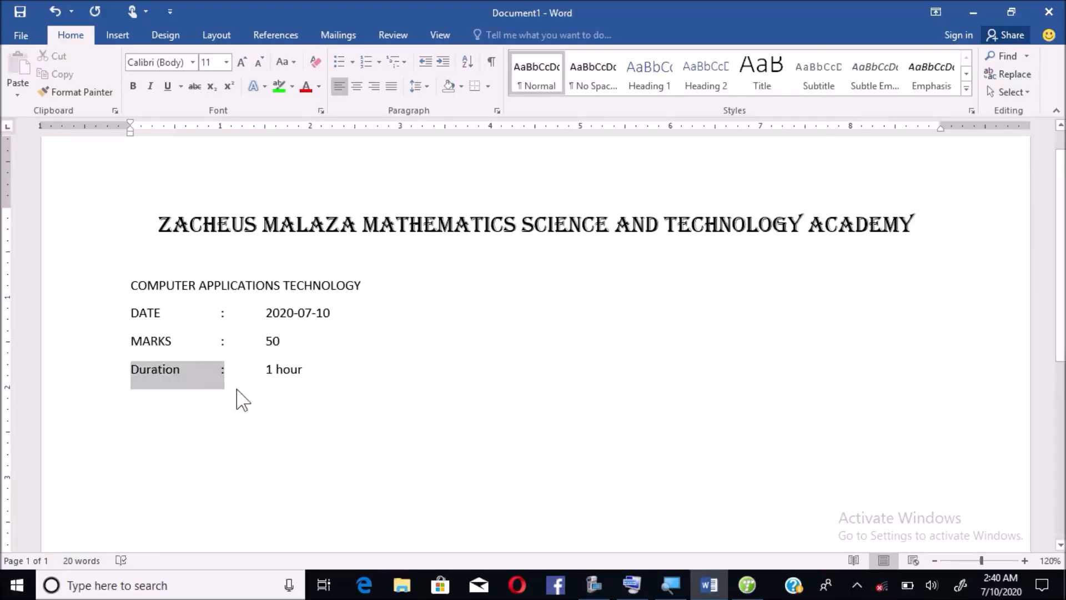
- Capitalise DURATION, bold the DURATION, MARKS and DATE labels, and add a line after '1 hour'
{"action": "key", "text": "shift+F3"}
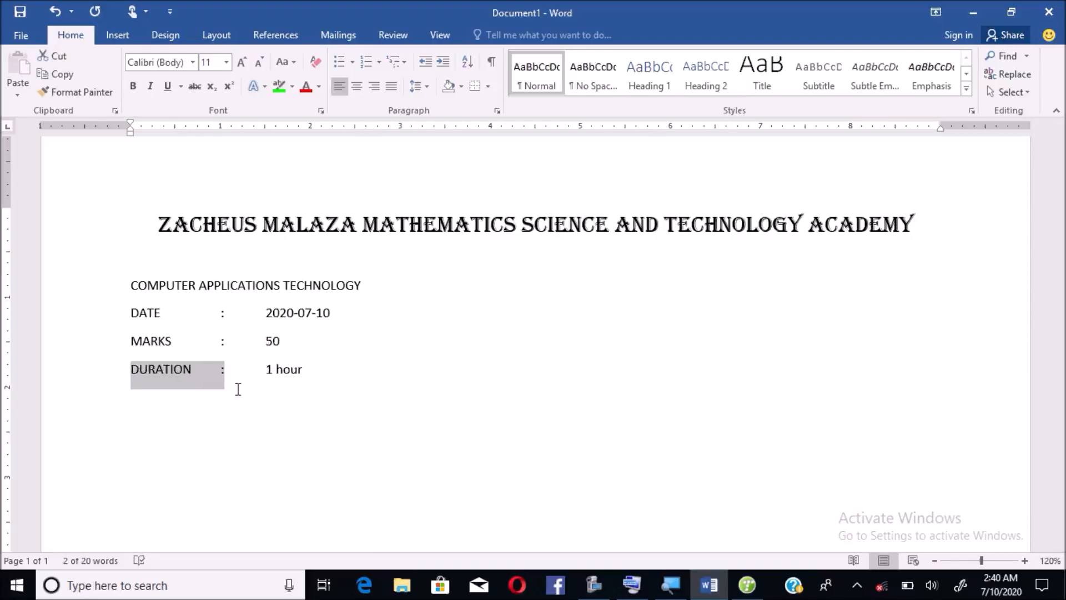
{"action": "key", "text": "ctrl+b"}
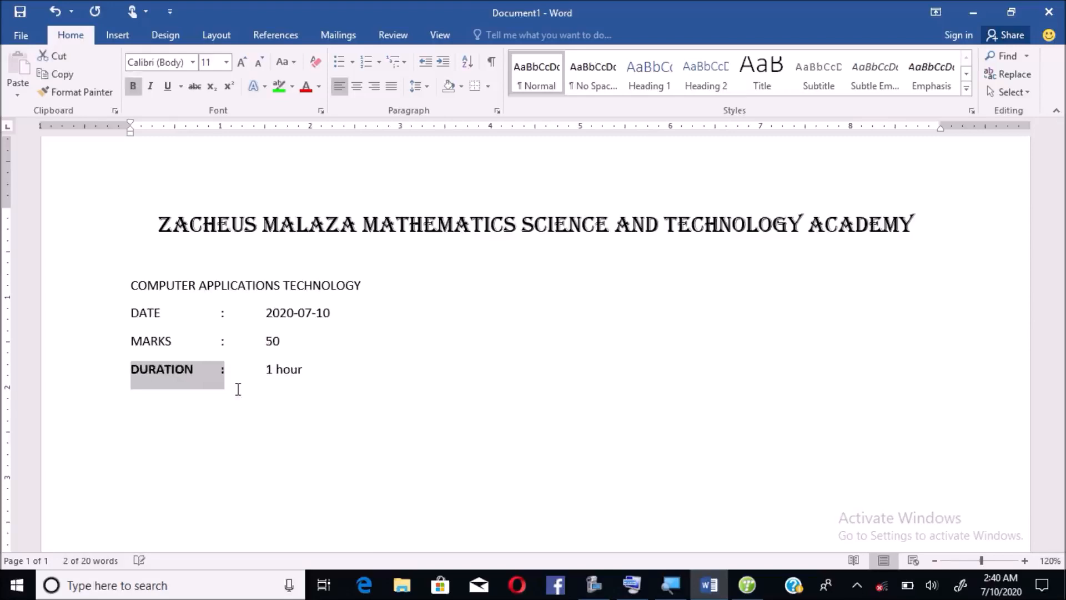
{"action": "left_click_drag", "start_coordinate": [222, 344], "coordinate": [150, 341]}
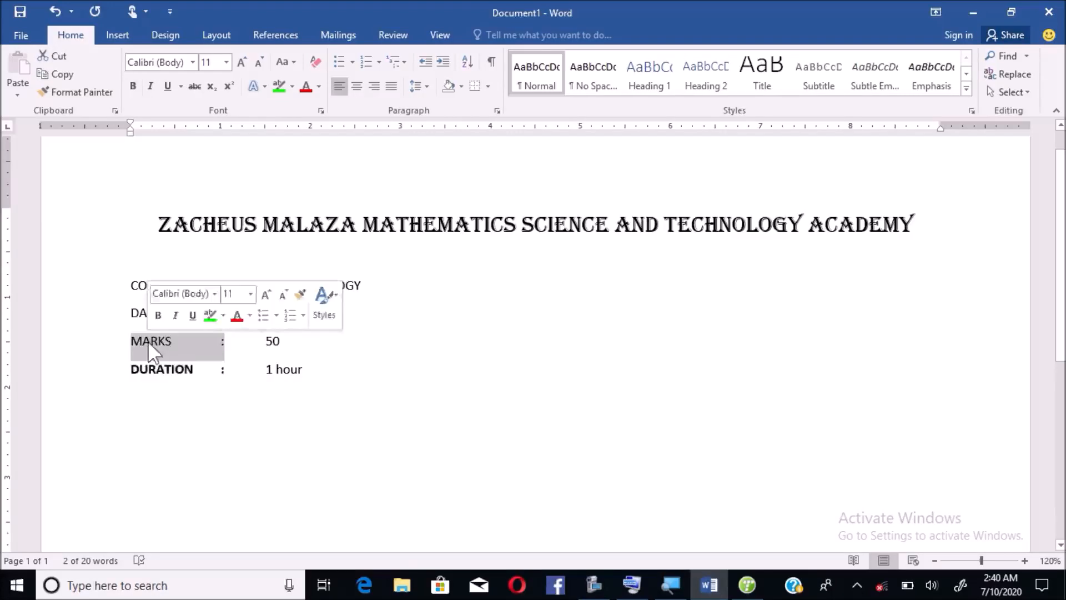
{"action": "key", "text": "ctrl+b"}
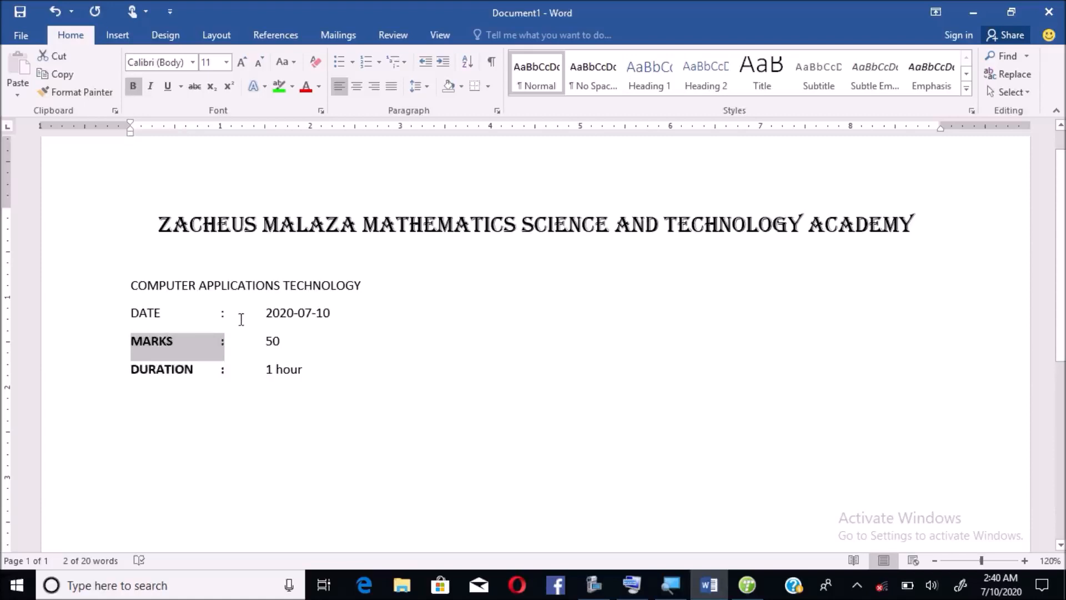
{"action": "left_click_drag", "start_coordinate": [233, 315], "coordinate": [150, 312]}
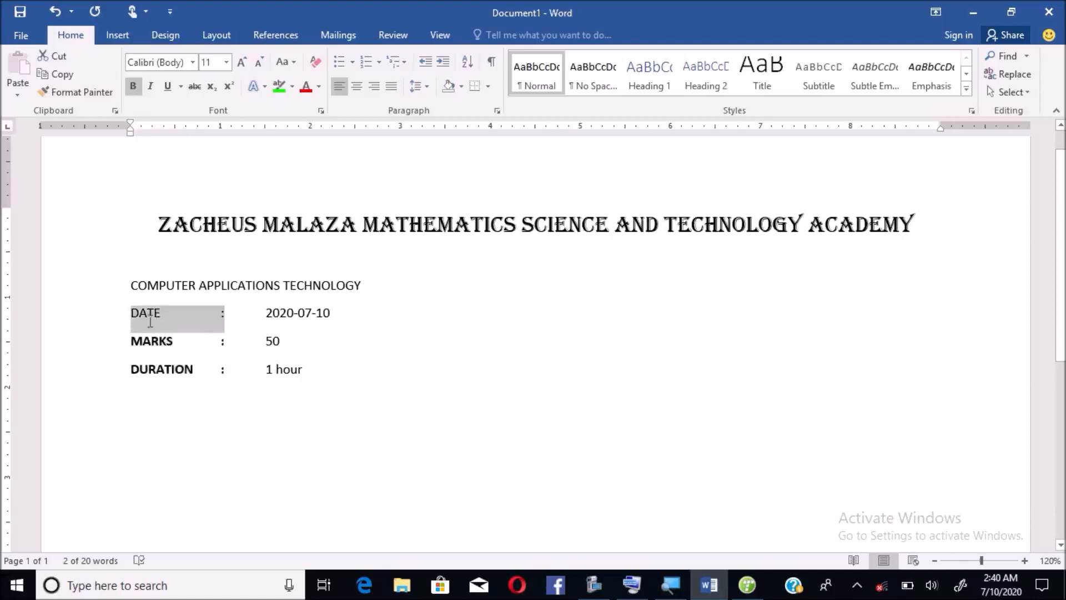
{"action": "key", "text": "ctrl+b"}
{"action": "left_click", "coordinate": [328, 370]}
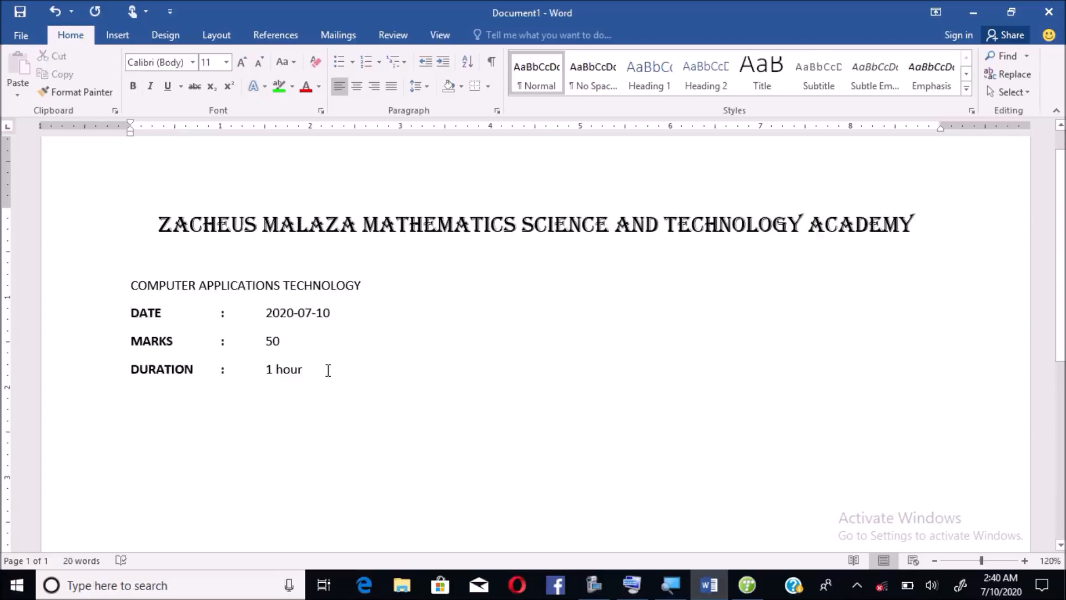
{"action": "key", "text": "Return"}
{"action": "key", "text": "Return"}
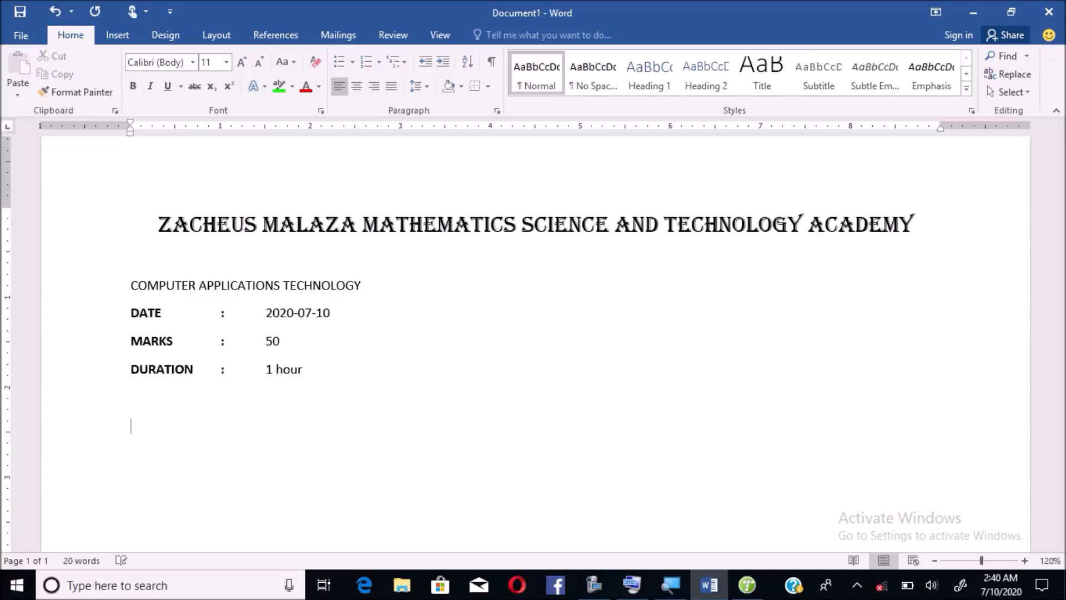
- Type a bold, underlined 'Question 1' heading and start a new line beneath it
{"action": "type", "text": "Question 1"}
{"action": "key", "text": "shift+Left"}
{"action": "key", "text": "shift+Left"}
{"action": "key", "text": "shift+Left"}
{"action": "key", "text": "shift+Left"}
{"action": "key", "text": "shift+Left"}
{"action": "key", "text": "shift+Left"}
{"action": "key", "text": "shift+Left"}
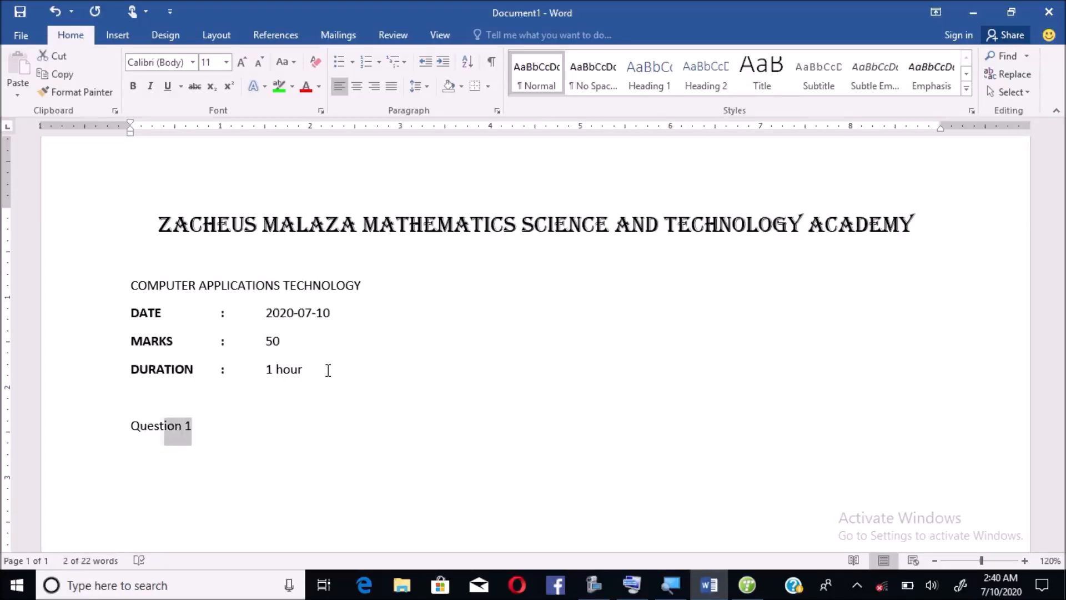
{"action": "key", "text": "shift+Left"}
{"action": "key", "text": "shift+Left"}
{"action": "key", "text": "shift+Left"}
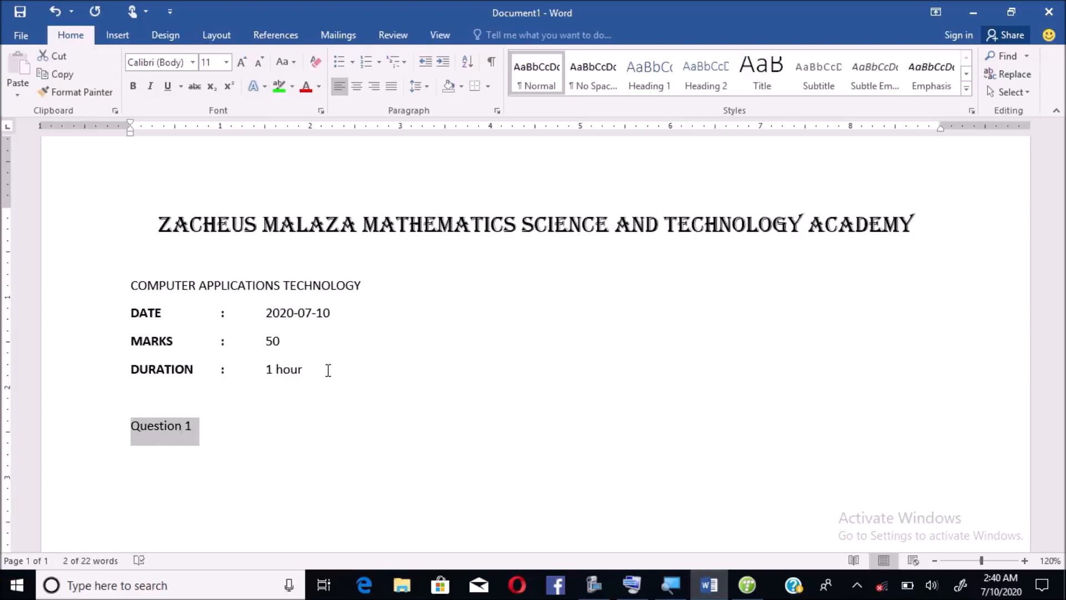
{"action": "key", "text": "ctrl+b"}
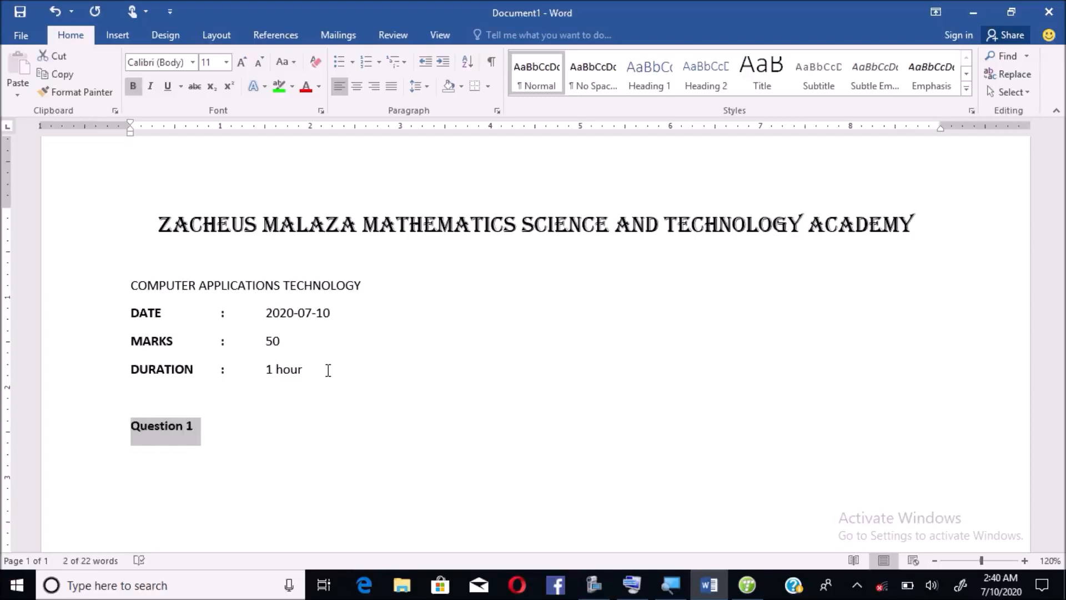
{"action": "key", "text": "ctrl+u"}
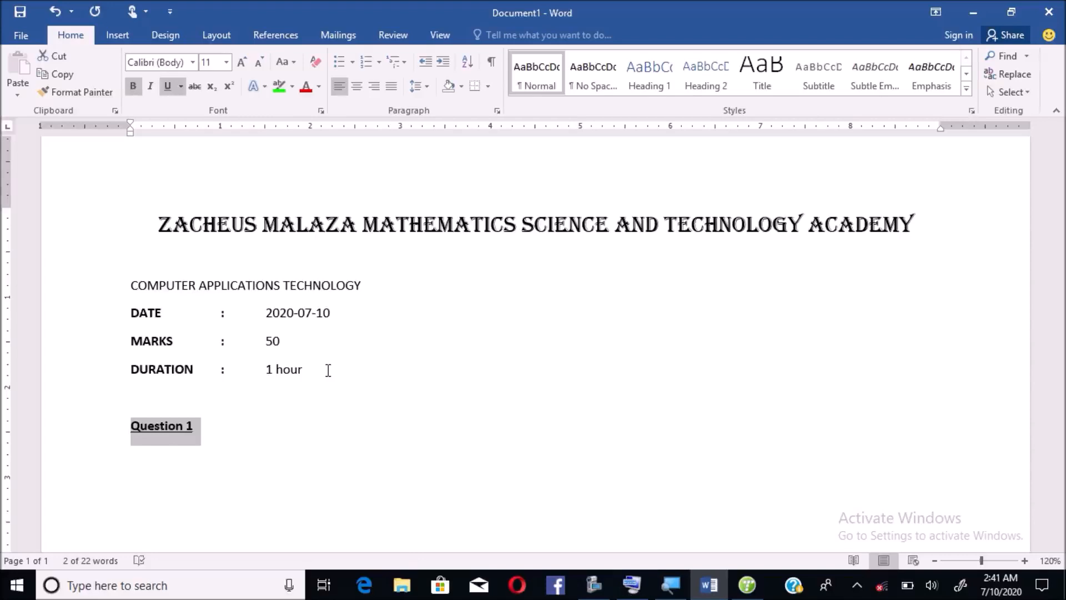
{"action": "key", "text": "Right"}
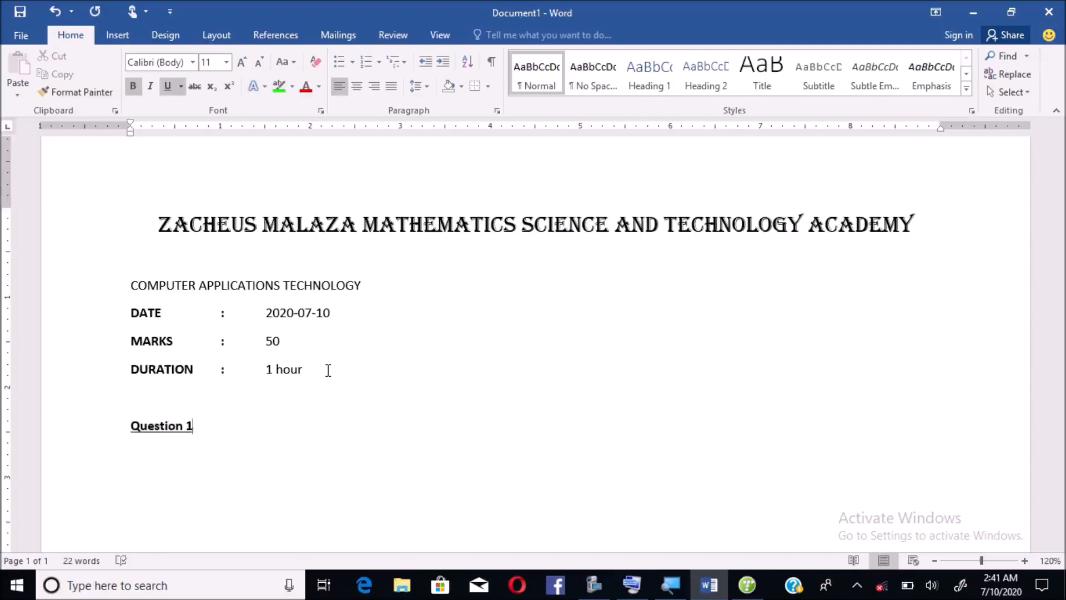
{"action": "key", "text": "Return"}
- Replace the test text with a plain, non-underlined '1.', undoing the automatic numbering
{"action": "type", "text": "sfdgfgrgthtr"}
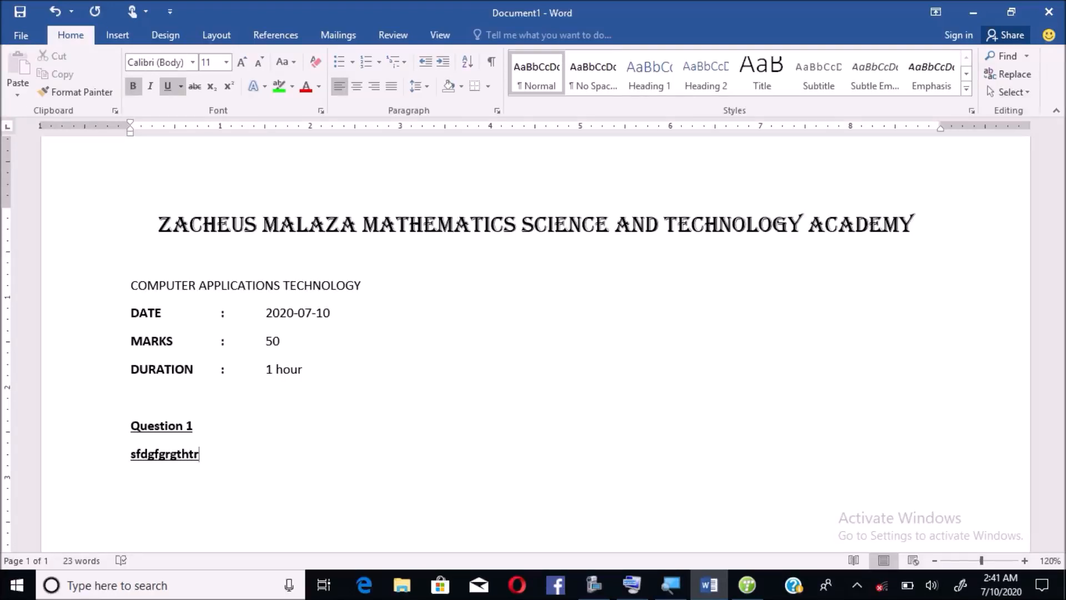
{"action": "key", "text": "BackSpace"}
{"action": "key", "text": "BackSpace"}
{"action": "key", "text": "BackSpace"}
{"action": "key", "text": "BackSpace"}
{"action": "key", "text": "BackSpace"}
{"action": "key", "text": "BackSpace"}
{"action": "key", "text": "BackSpace"}
{"action": "key", "text": "BackSpace"}
{"action": "key", "text": "BackSpace"}
{"action": "key", "text": "BackSpace"}
{"action": "key", "text": "BackSpace"}
{"action": "key", "text": "BackSpace"}
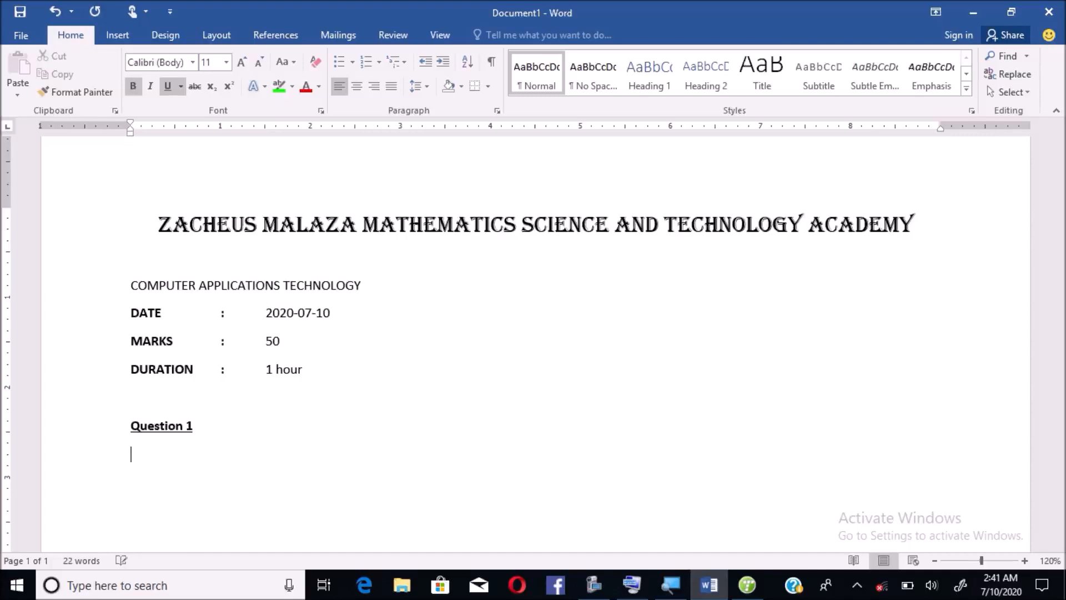
{"action": "key", "text": "ctrl+b"}
{"action": "key", "text": "ctrl+u"}
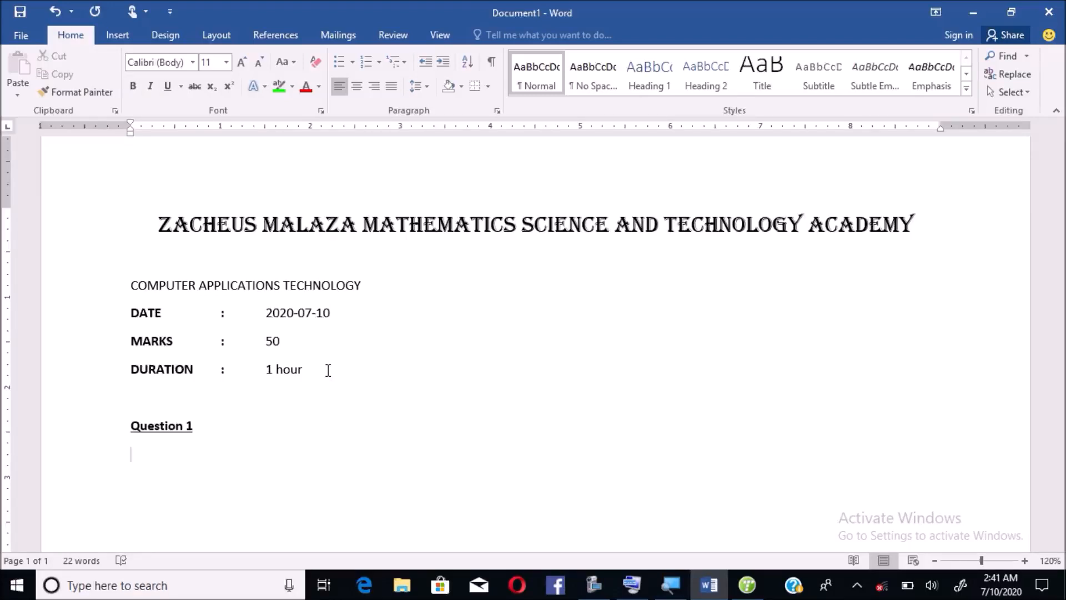
{"action": "type", "text": "1."}
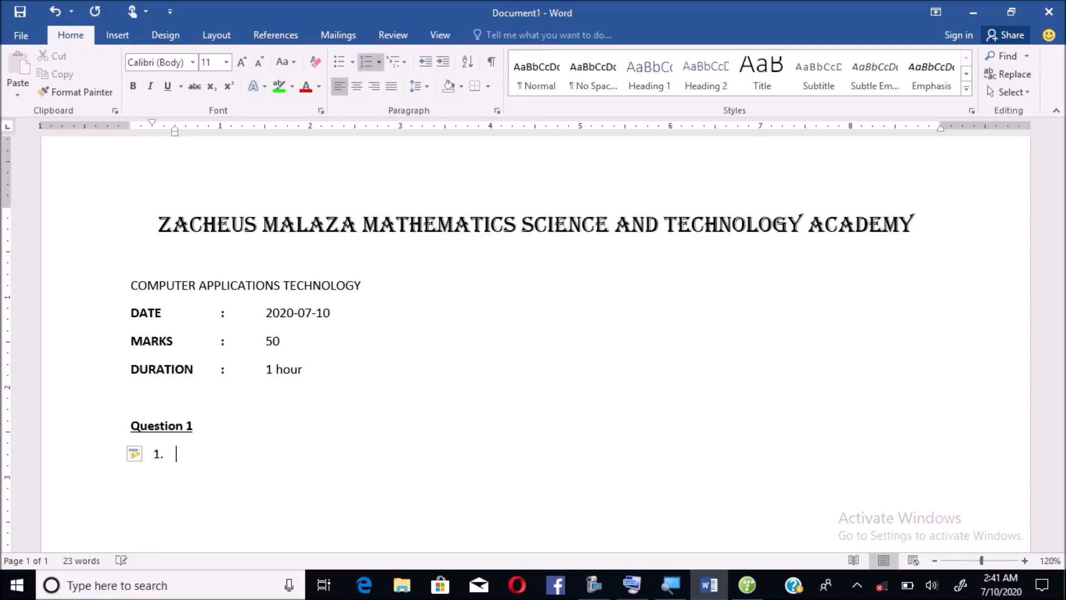
{"action": "key", "text": "ctrl+z"}
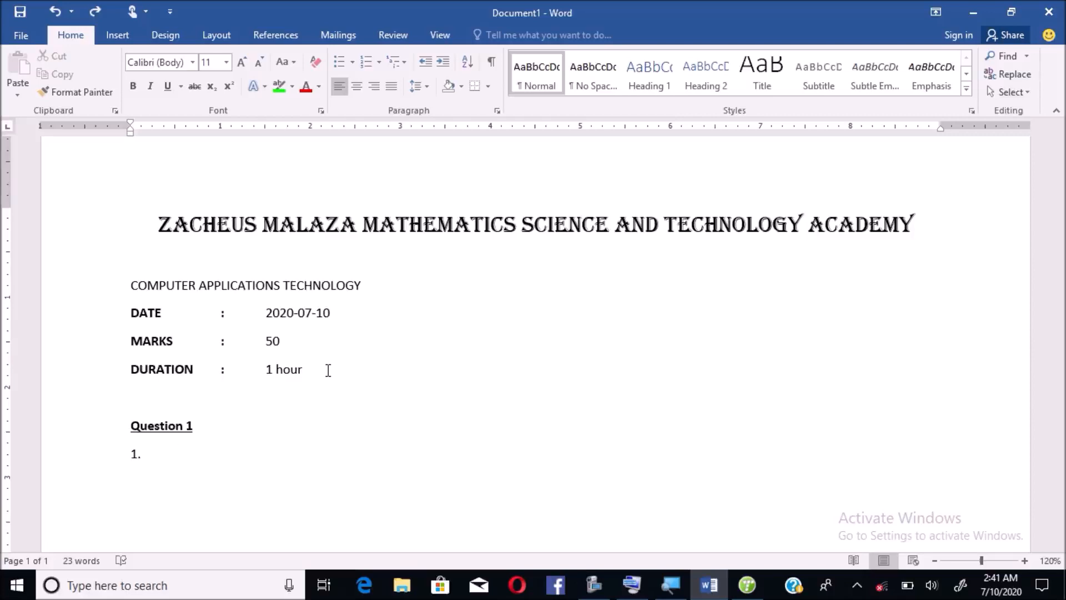
- Adjust the paragraph's left indent on the ruler and undo the automatic numbered list after '1.' again
{"action": "left_click", "coordinate": [129, 423]}
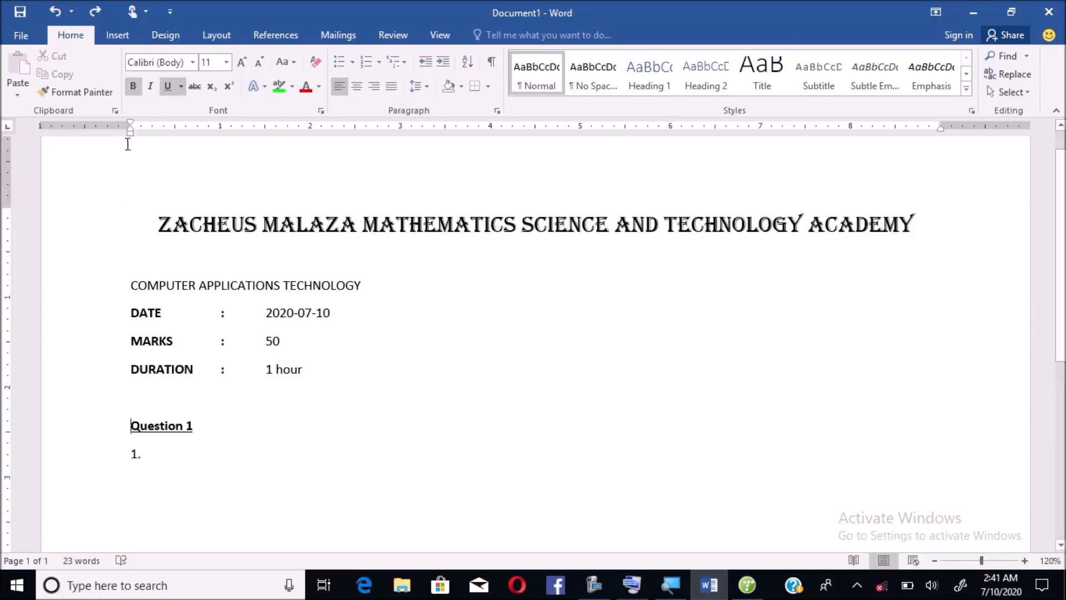
{"action": "left_click_drag", "start_coordinate": [129, 136], "coordinate": [130, 135]}
{"action": "left_click", "coordinate": [152, 455]}
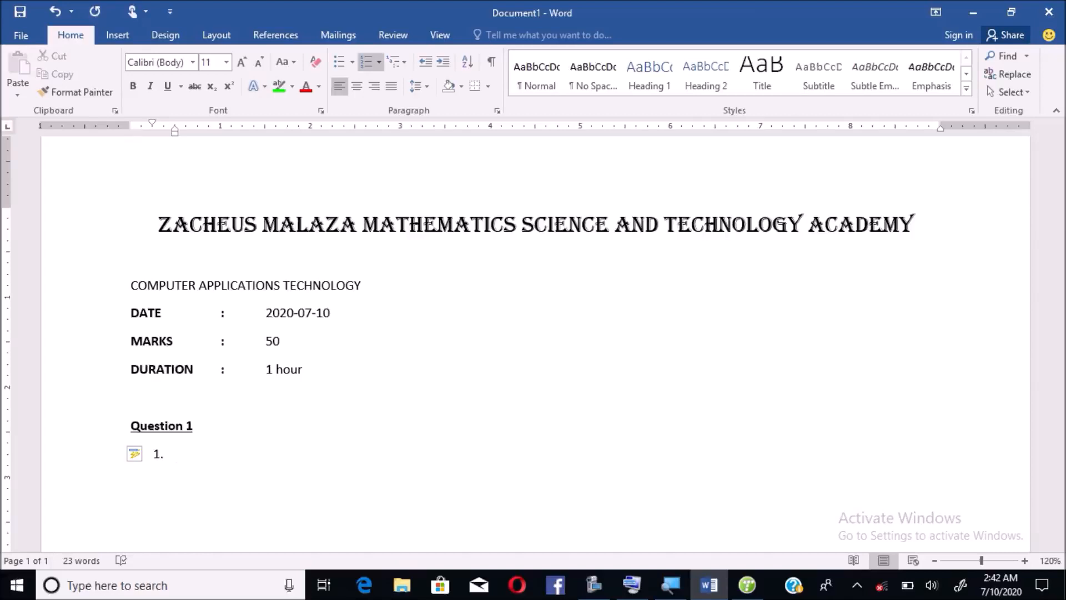
{"action": "key", "text": "ctrl+z"}
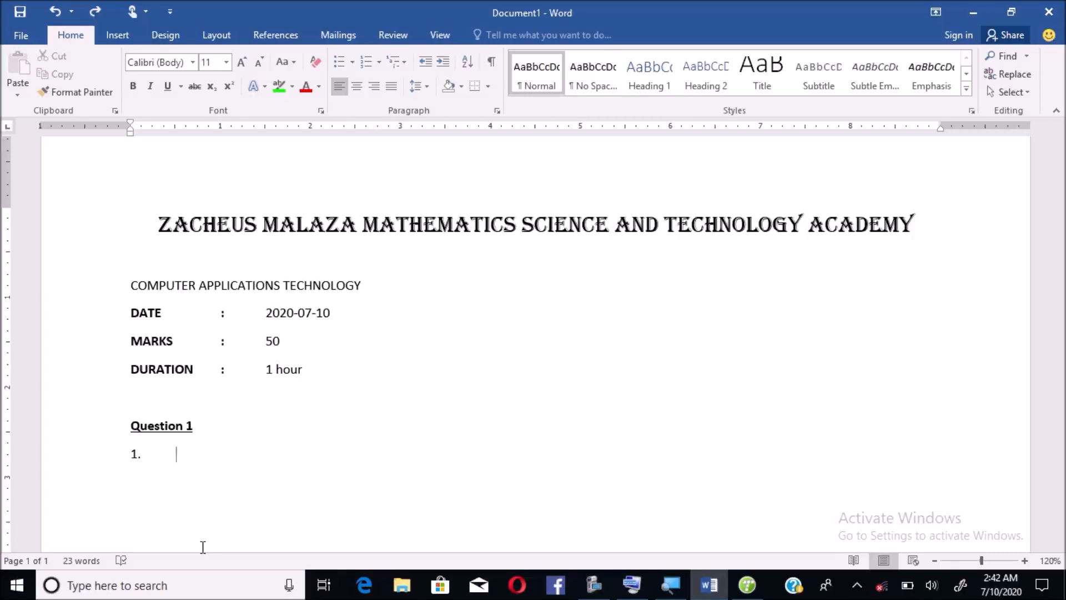
- Type 'What is the difference between RAM and ROM?' after '1.'
{"action": "type", "text": "What is the differen"}
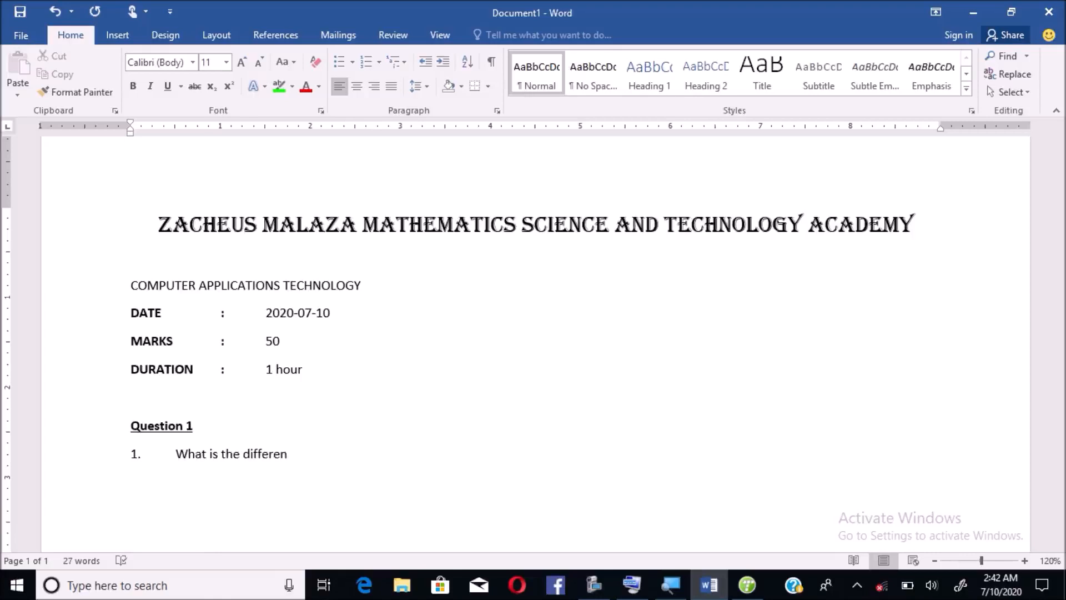
{"action": "type", "text": "ce between RAM"}
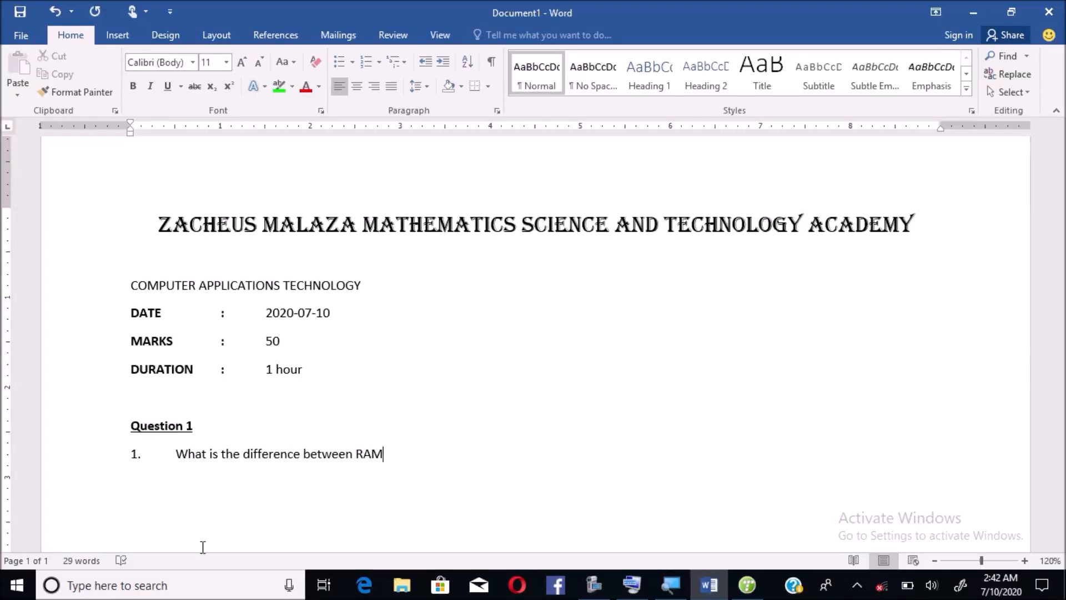
{"action": "type", "text": " and ROM?"}
- Move down below the question and apply a Top Border from the Borders dropdown
{"action": "key", "text": "Return"}
{"action": "key", "text": "Return"}
{"action": "key", "text": "Return"}
{"action": "key", "text": "Return"}
{"action": "key", "text": "Return"}
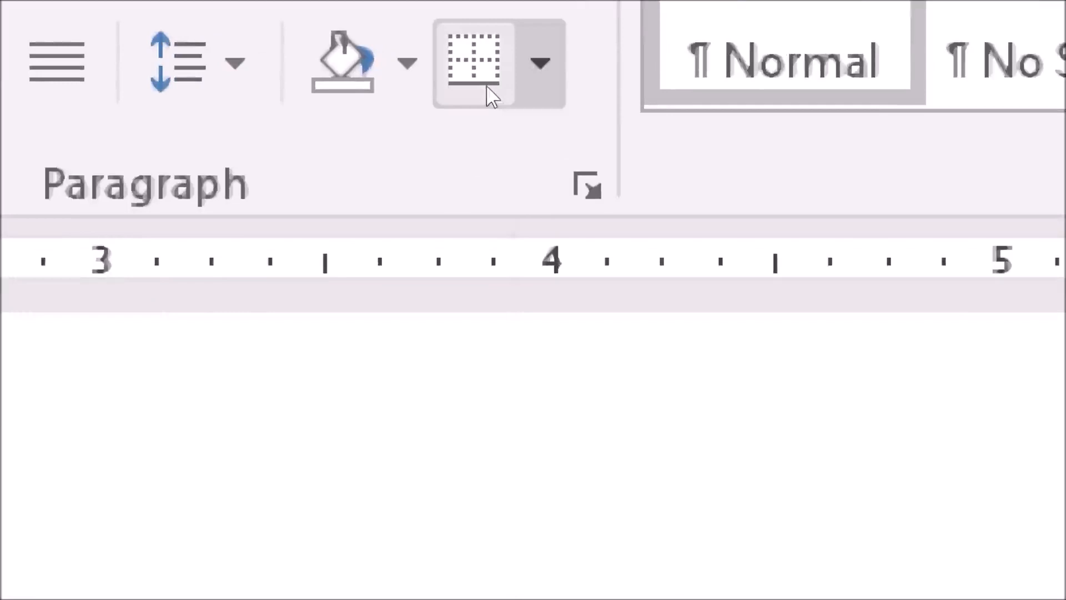
{"action": "left_click", "coordinate": [491, 91]}
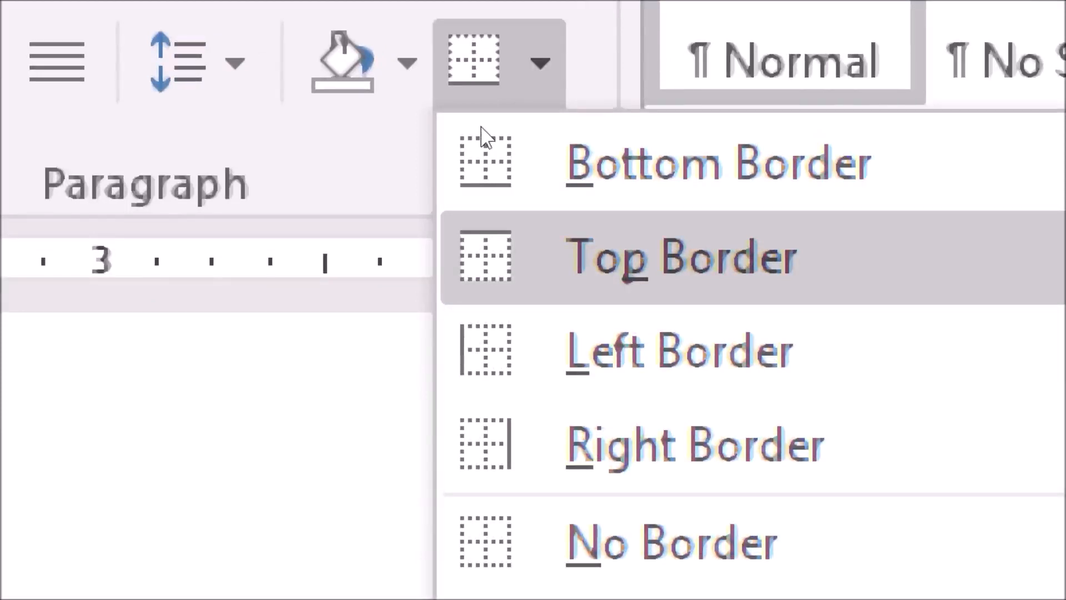
{"action": "key", "text": "Return"}
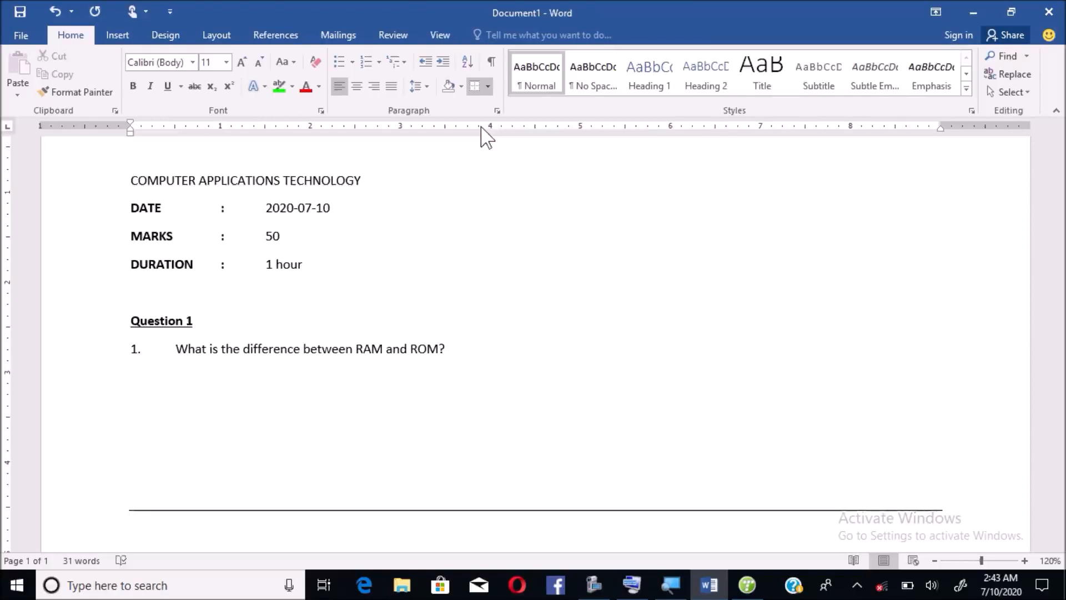
- Type a 'Question 2' heading below the border and make it bold and underlined
{"action": "key", "text": "Return"}
{"action": "type", "text": "Question 2"}
{"action": "key", "text": "Return"}
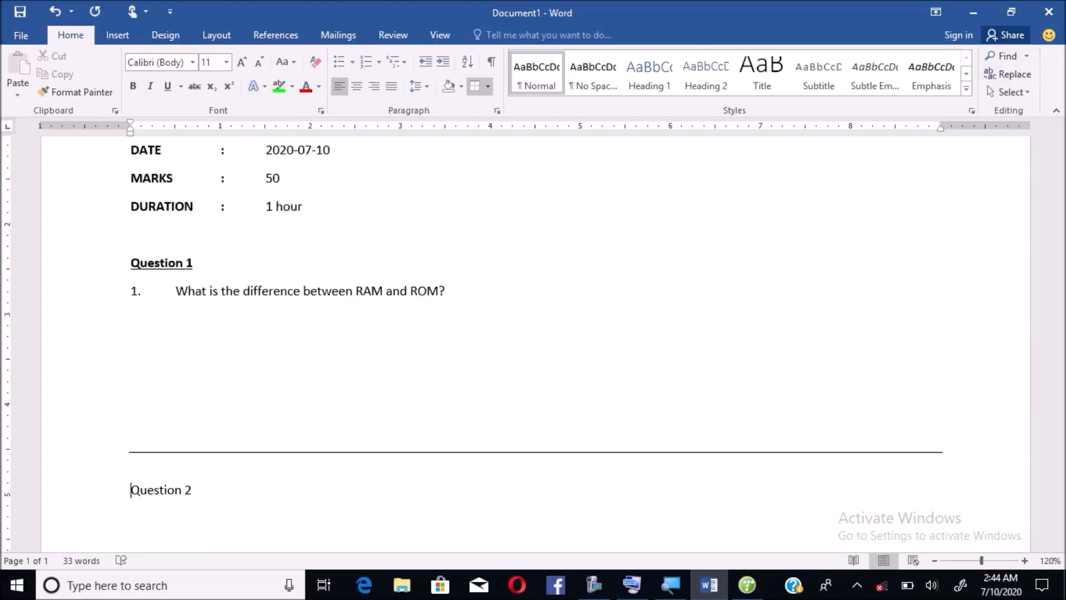
{"action": "key", "text": "shift+End"}
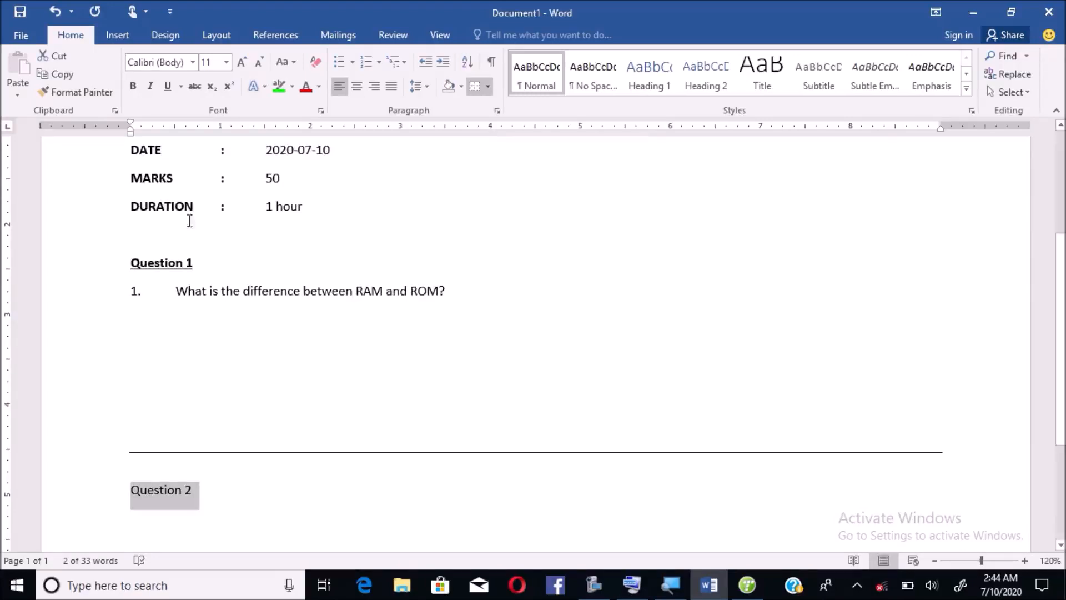
{"action": "left_click", "coordinate": [134, 496]}
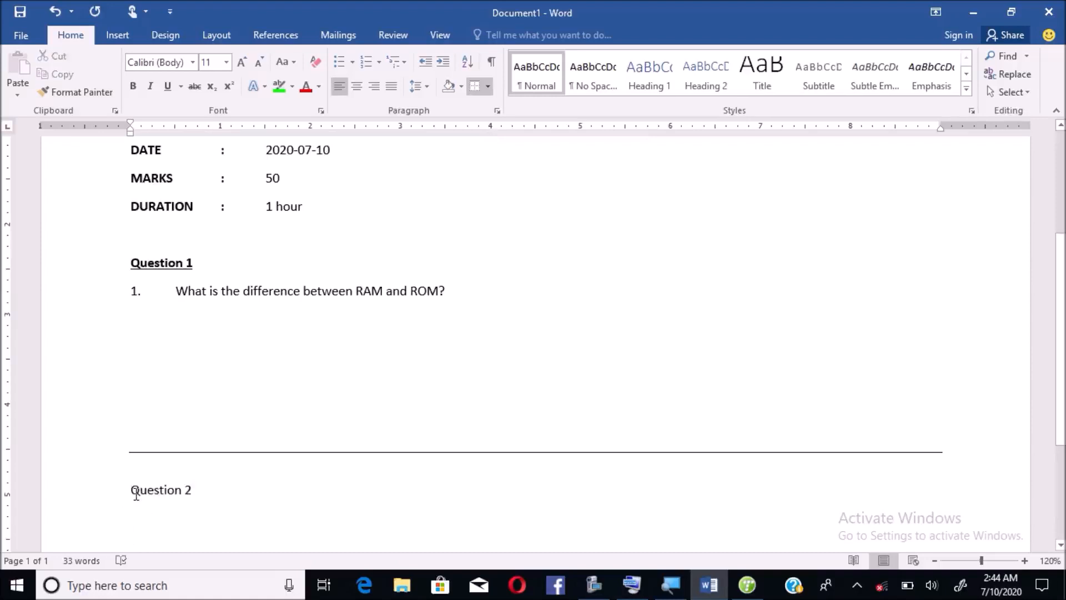
{"action": "triple_click", "coordinate": [136, 495]}
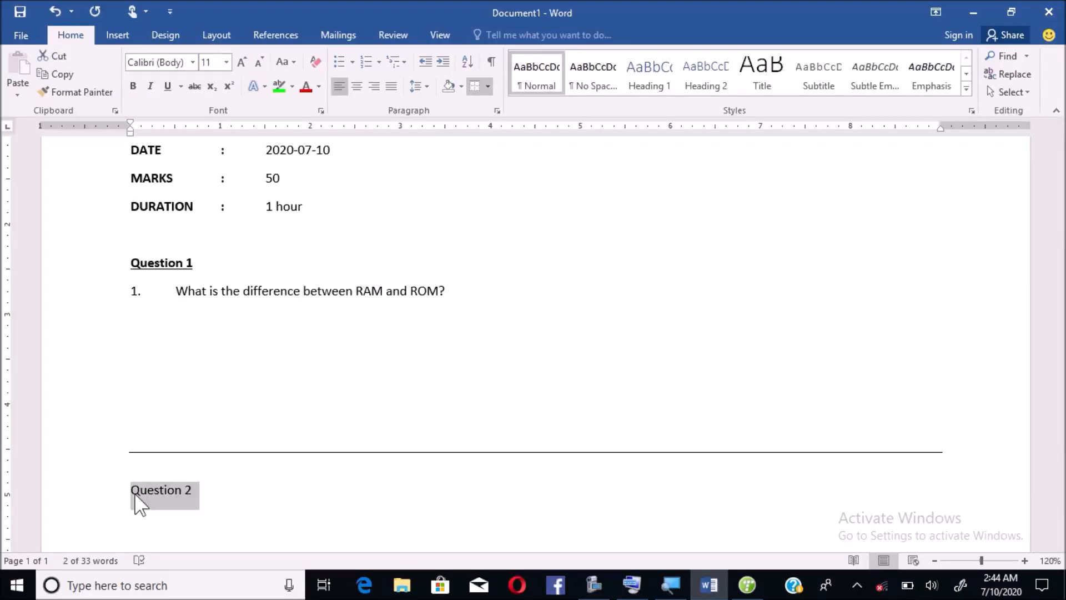
{"action": "key", "text": "ctrl+b"}
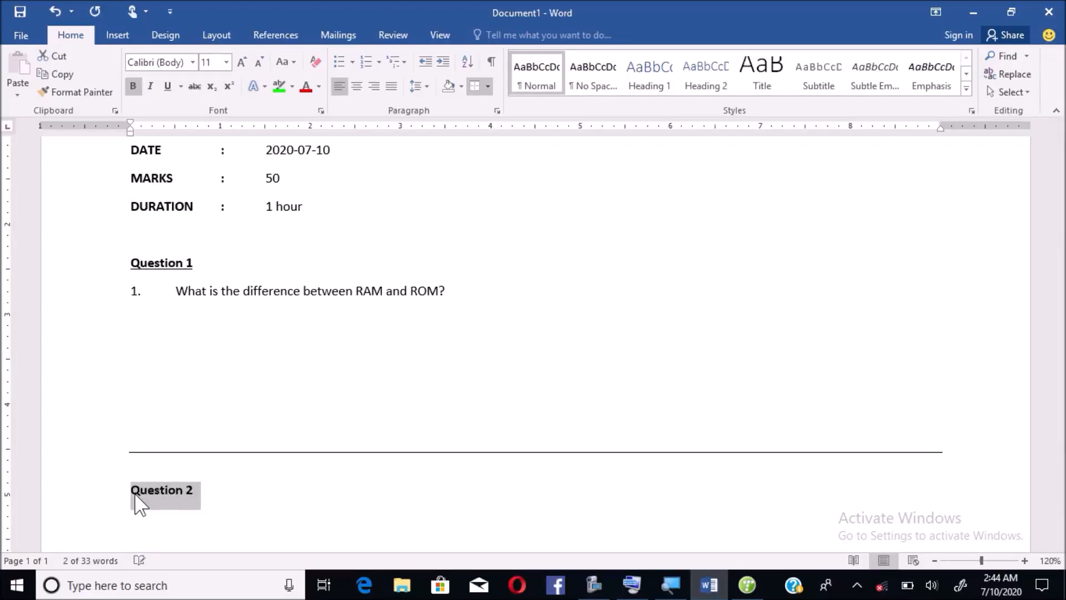
{"action": "key", "text": "ctrl+u"}
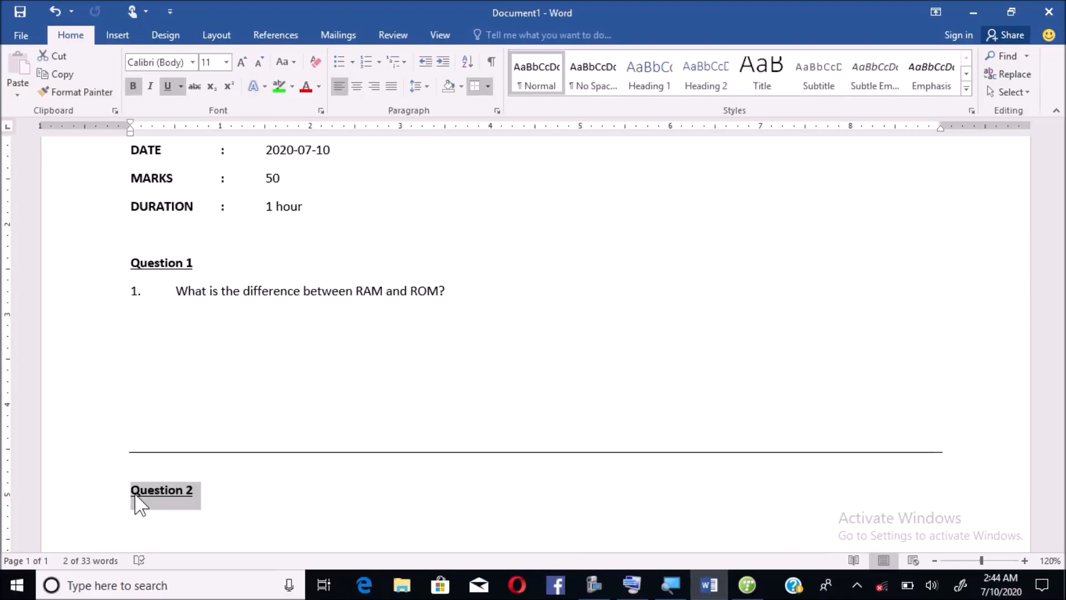
{"action": "key", "text": "Down"}
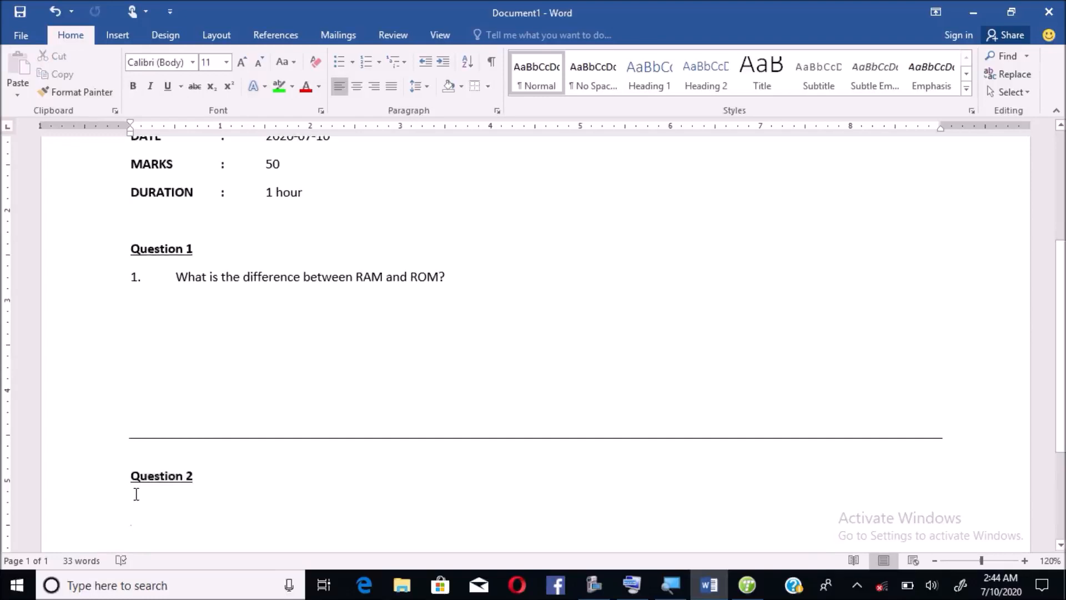
{"action": "key", "text": "Up"}
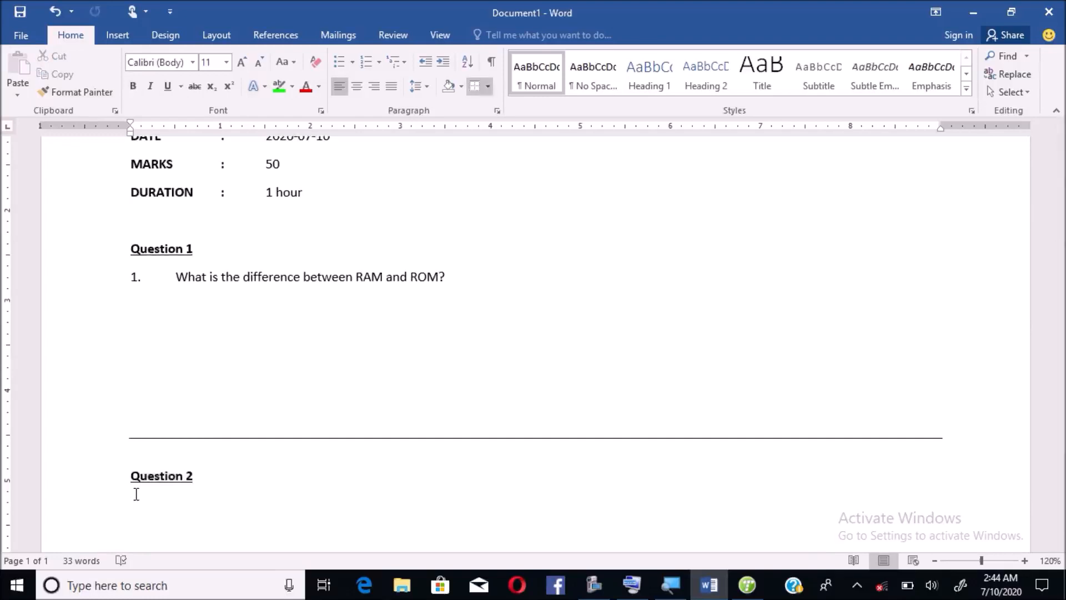
{"action": "scroll", "coordinate": [1060, 158], "scroll_direction": "up", "scroll_amount": 3}
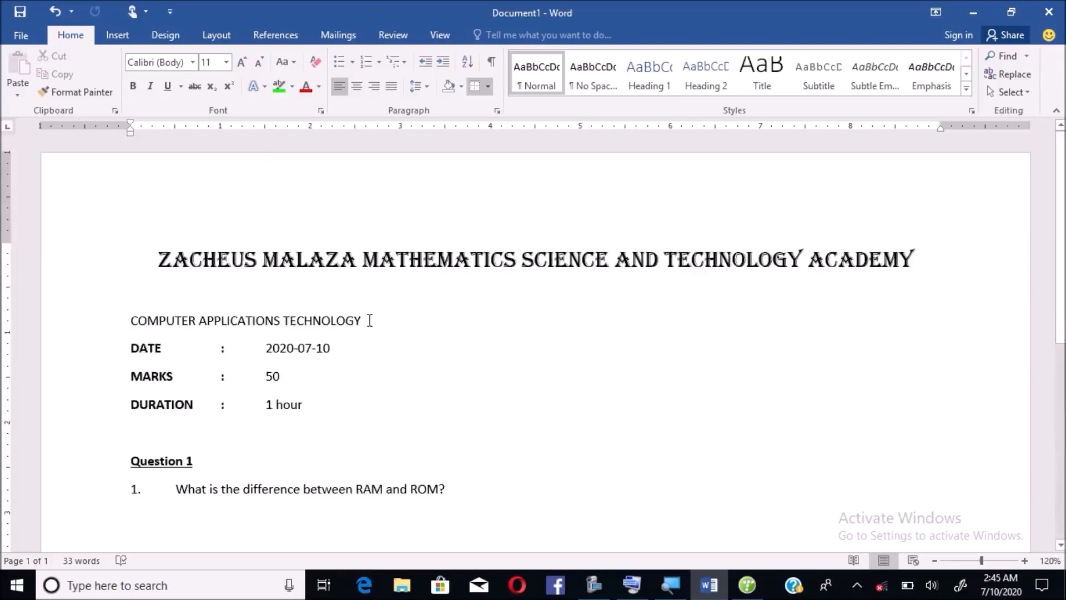
- Colour the COMPUTER APPLICATIONS TECHNOLOGY line red from the Standard Colors in Font Color
{"action": "left_click_drag", "start_coordinate": [370, 320], "coordinate": [142, 323]}
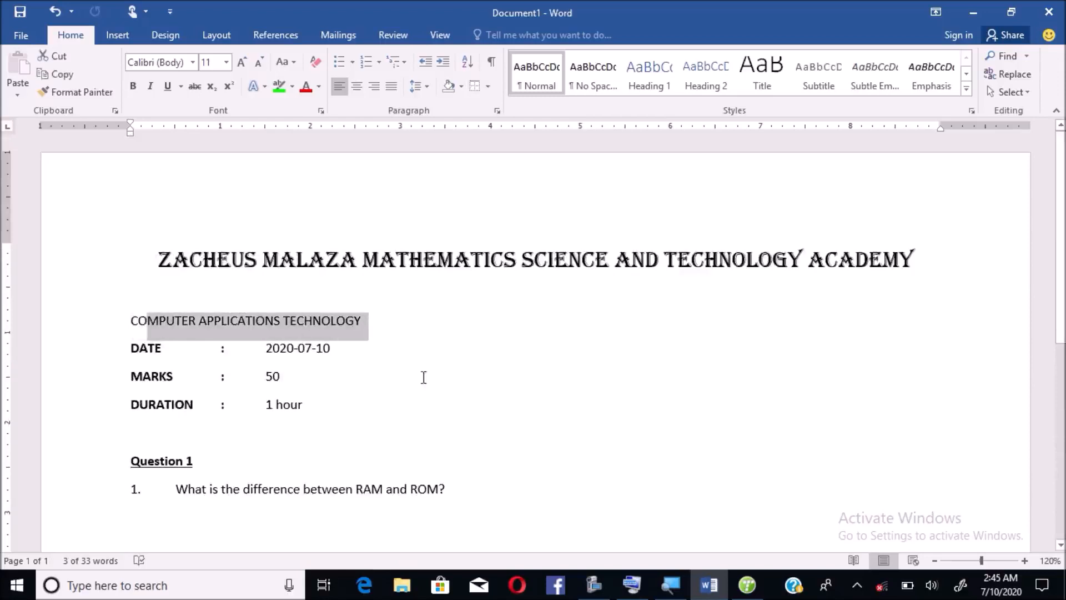
{"action": "left_click", "coordinate": [399, 331]}
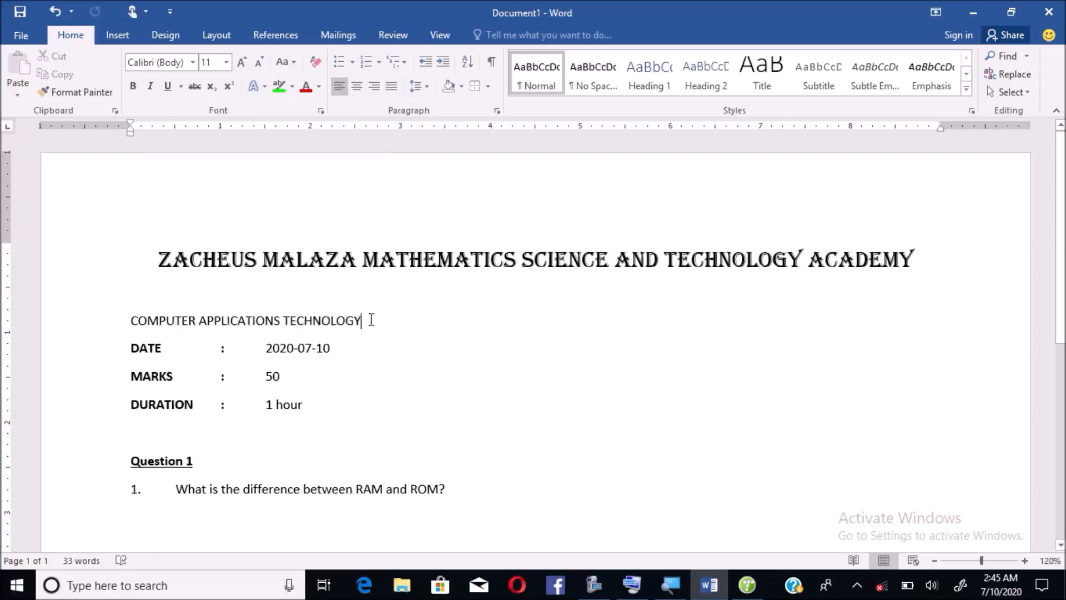
{"action": "left_click_drag", "start_coordinate": [364, 320], "coordinate": [166, 324]}
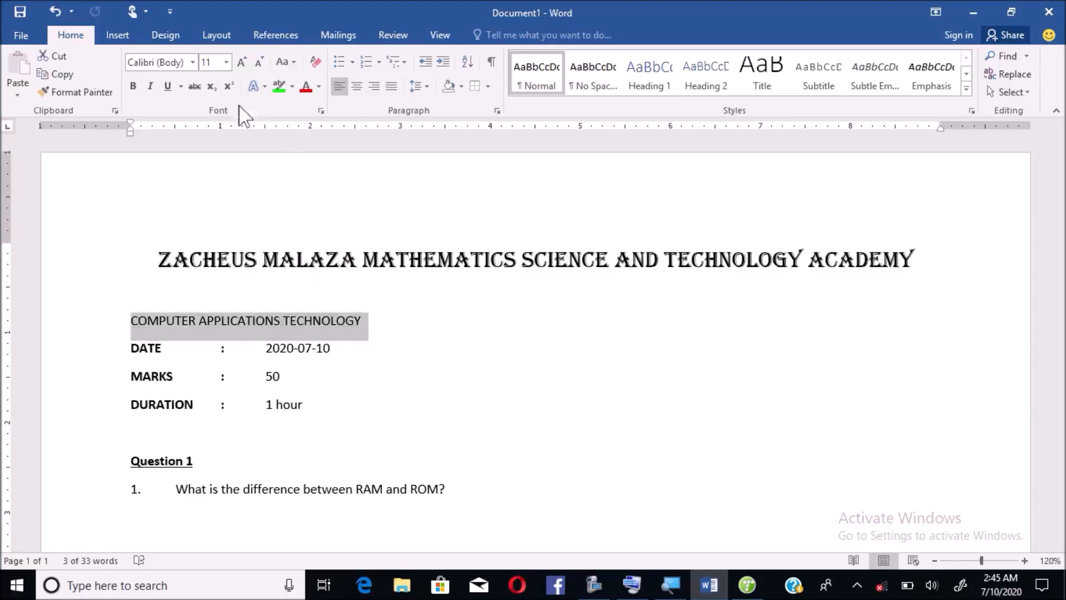
{"action": "key", "text": "ctrl"}
{"action": "key", "text": "ctrl"}
{"action": "left_click", "coordinate": [318, 88]}
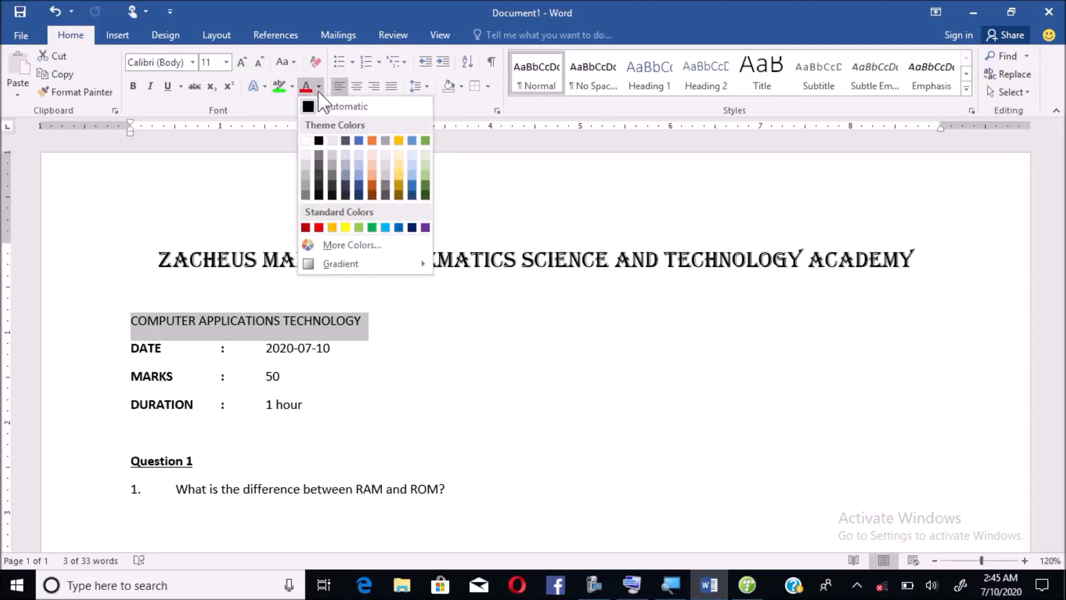
{"action": "left_click", "coordinate": [319, 89]}
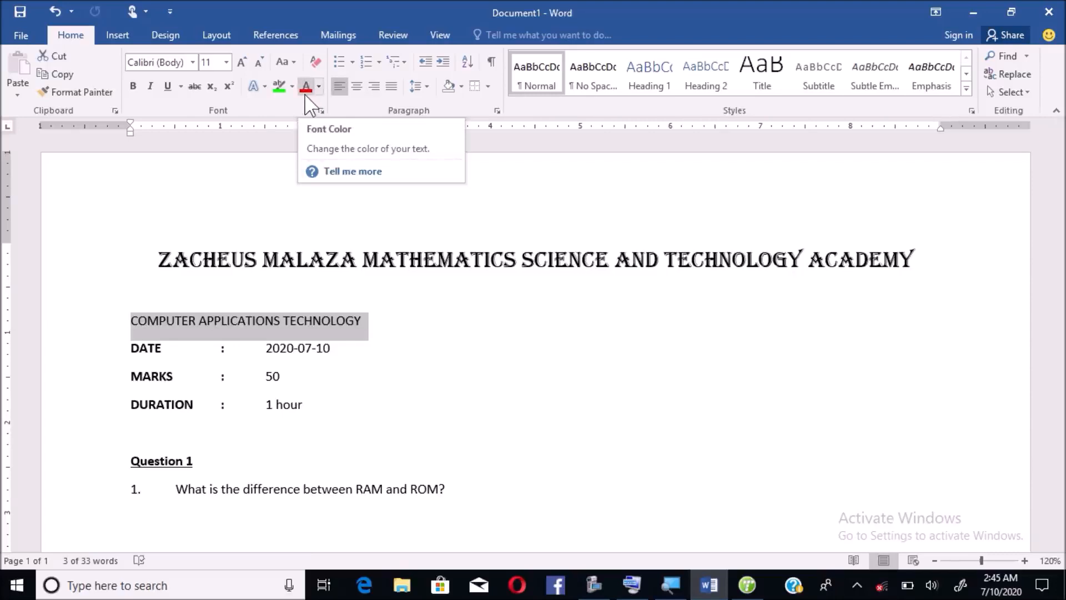
{"action": "left_click", "coordinate": [319, 87]}
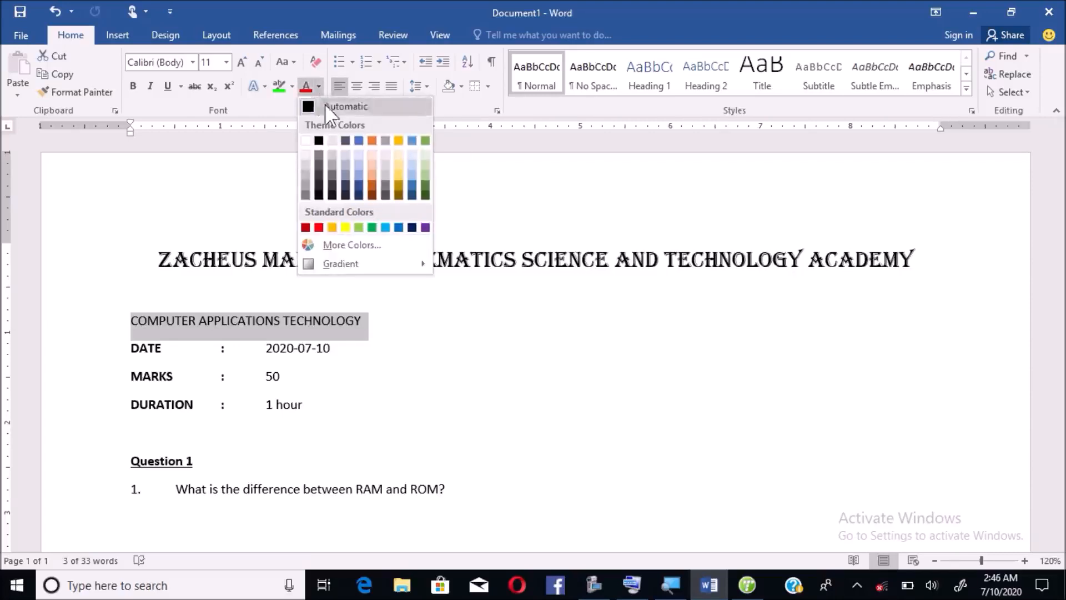
{"action": "left_click", "coordinate": [320, 226]}
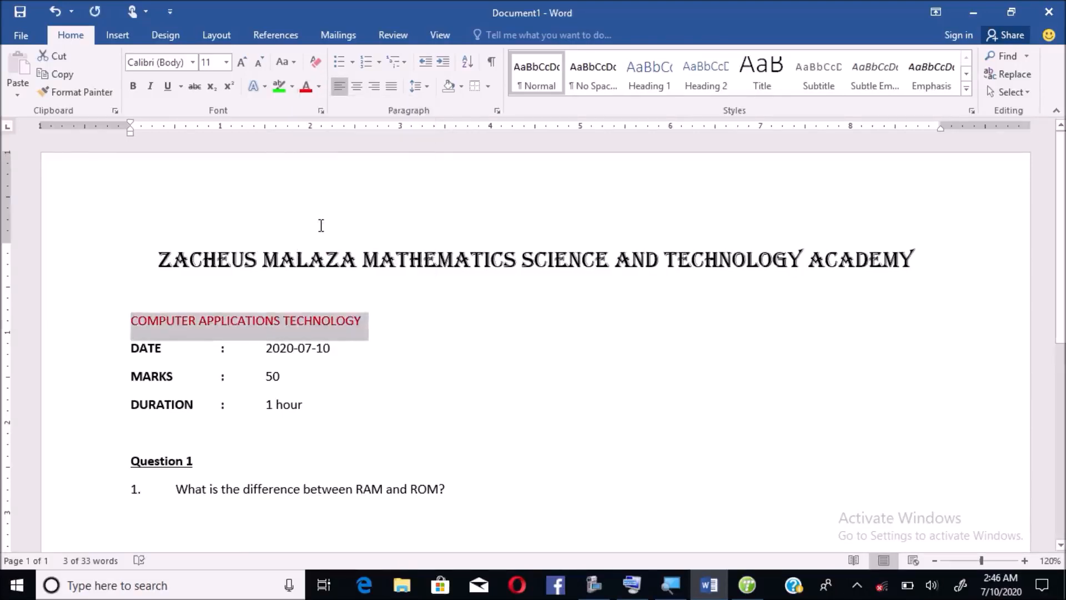
- Set the subject line to Arial Black, size 20, and deselect it to check the result
{"action": "left_click", "coordinate": [193, 62]}
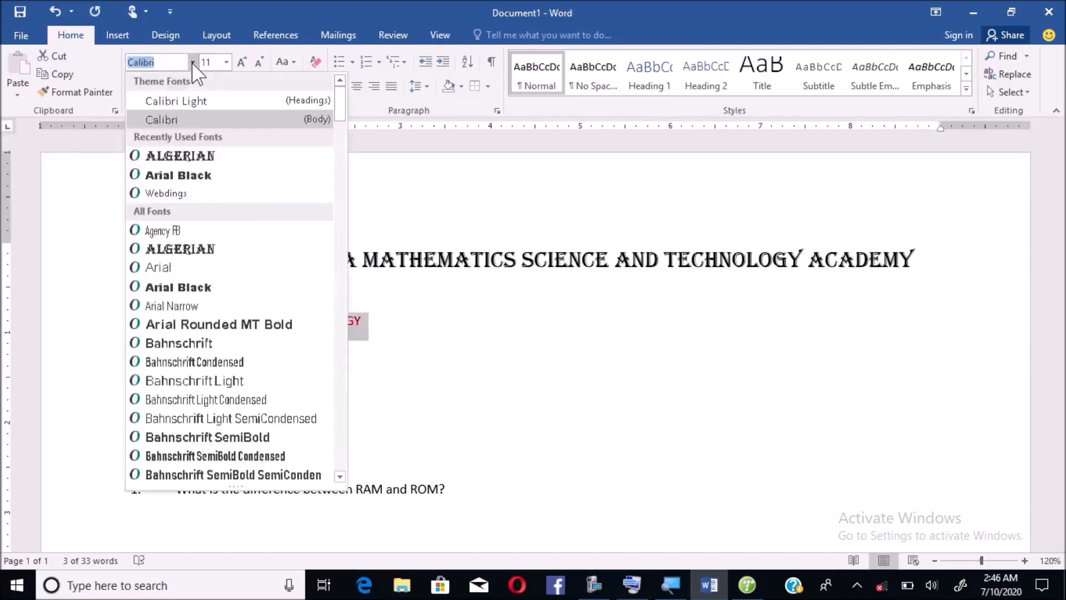
{"action": "left_click", "coordinate": [198, 176]}
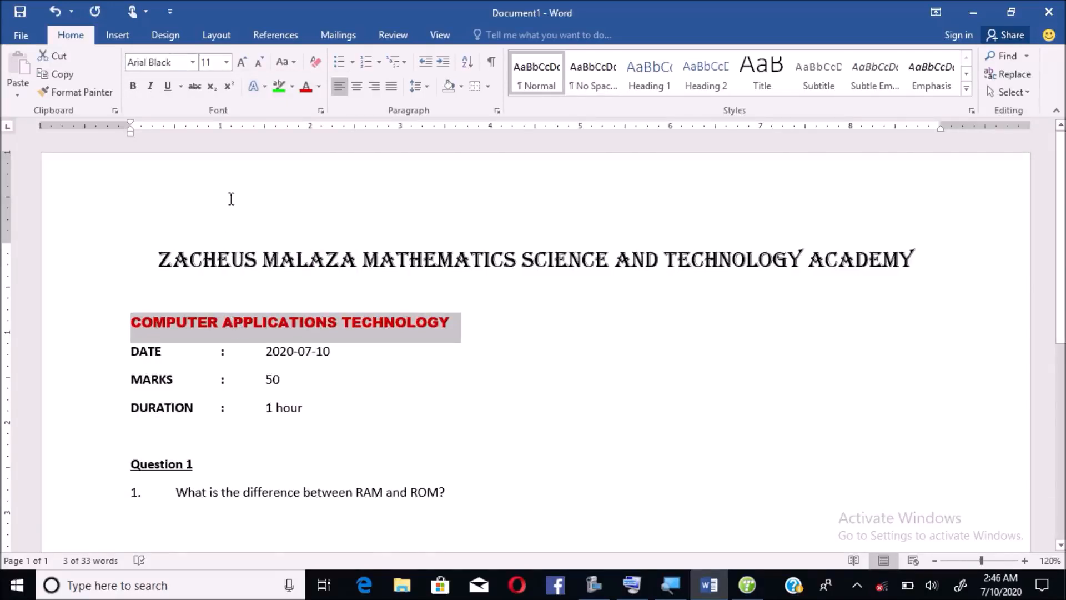
{"action": "left_click", "coordinate": [227, 63]}
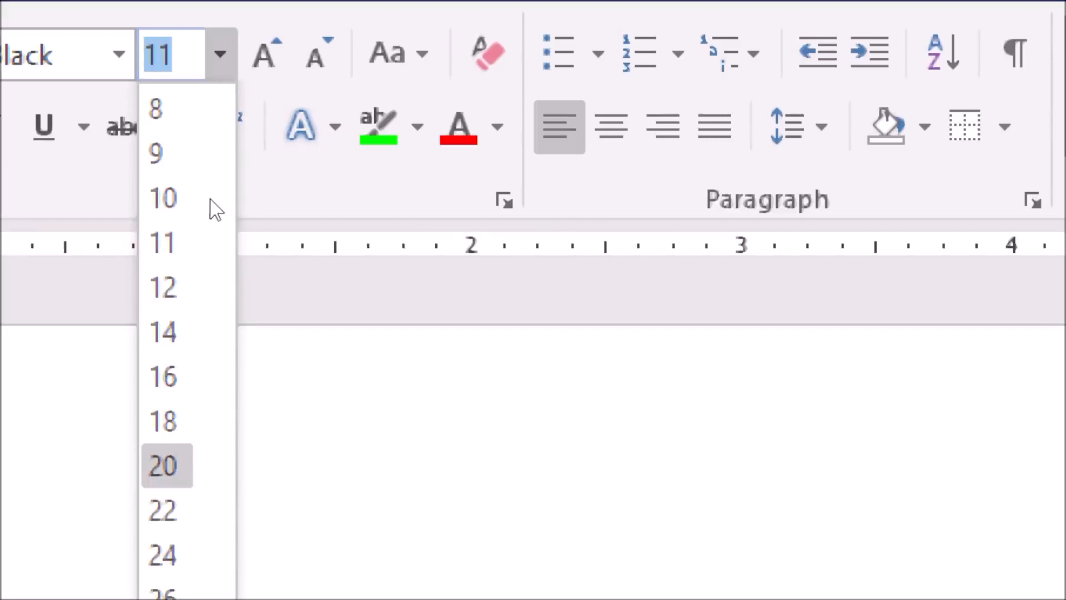
{"action": "key", "text": "Return"}
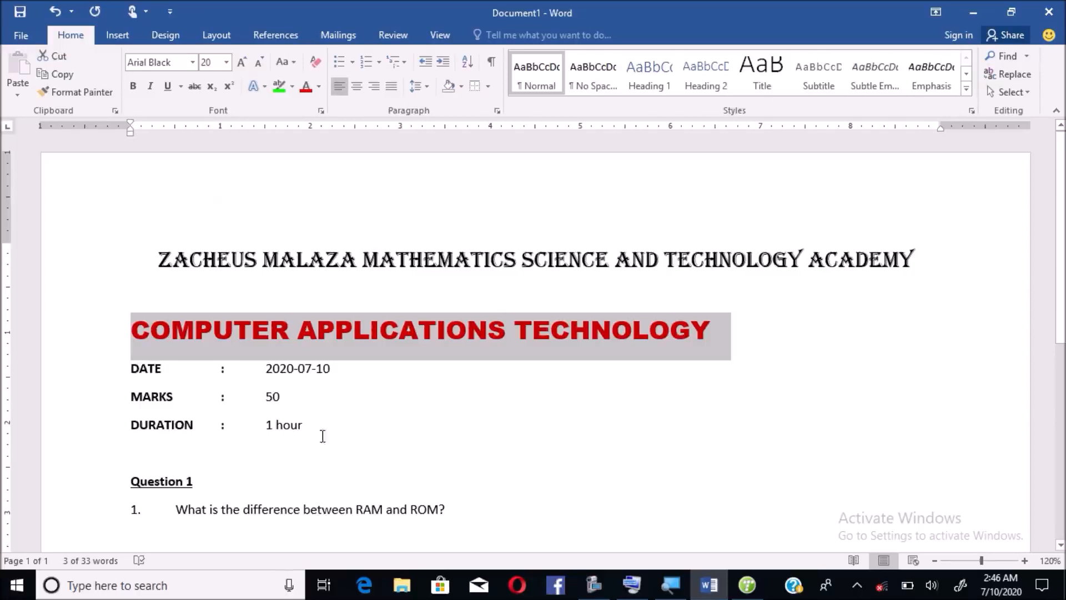
{"action": "left_click", "coordinate": [353, 416]}
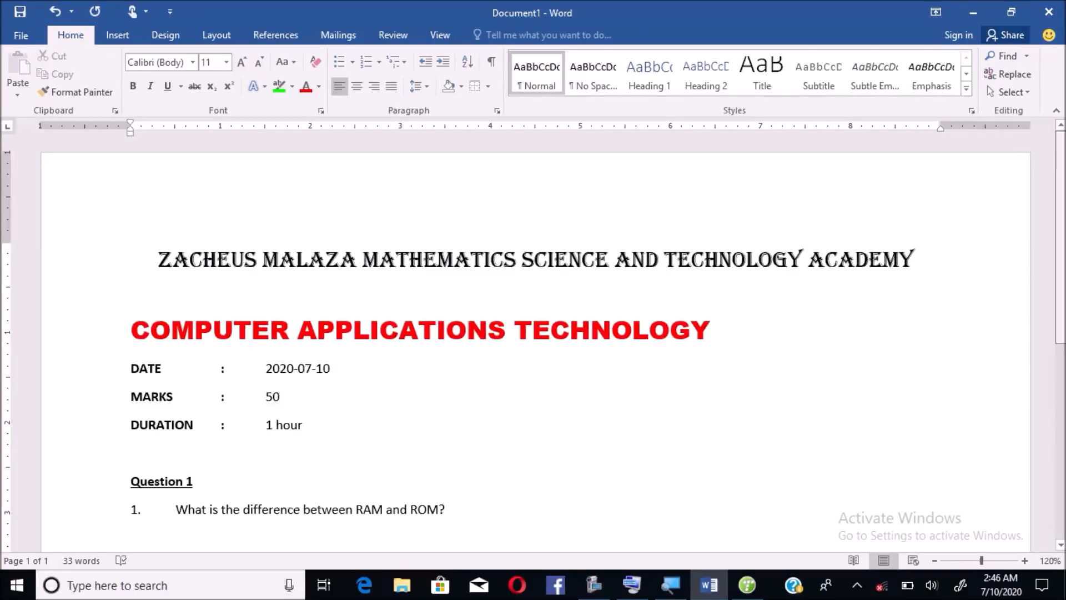
{"action": "scroll", "coordinate": [965, 296], "scroll_direction": "down", "scroll_amount": 2}
{"action": "scroll", "coordinate": [1049, 240], "scroll_direction": "up", "scroll_amount": 2}
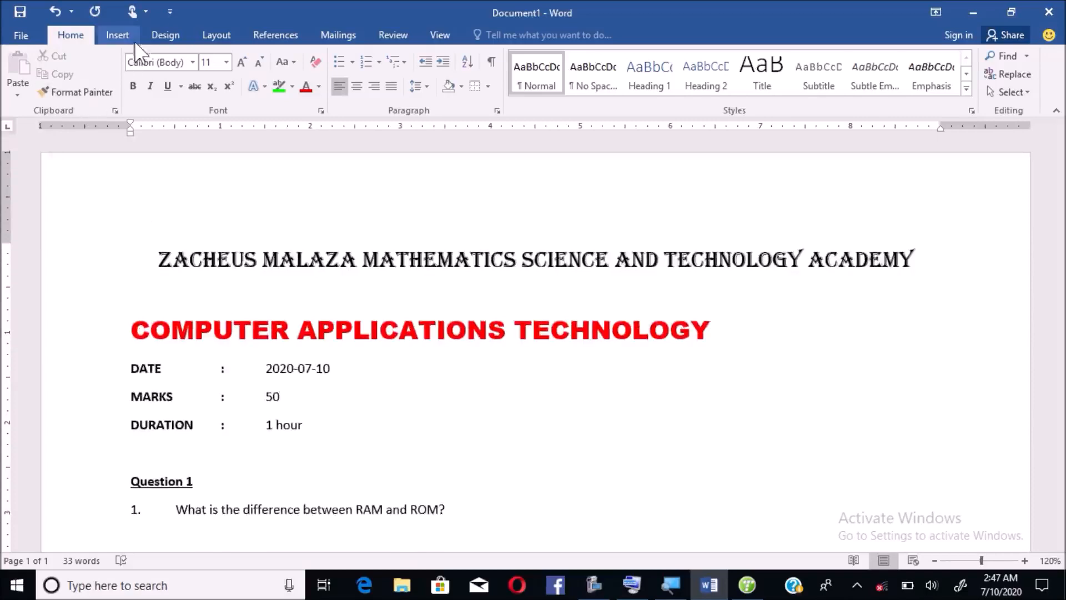
- Bring up the Page Borders dialog from the Design tab on its Page Border tab
{"action": "left_click", "coordinate": [209, 34]}
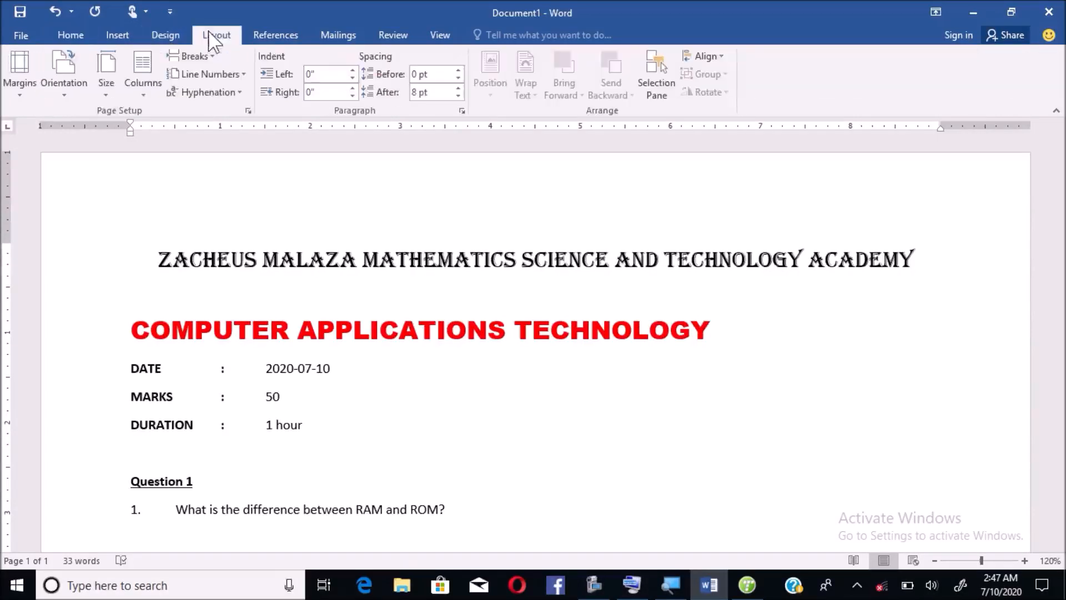
{"action": "left_click", "coordinate": [170, 33]}
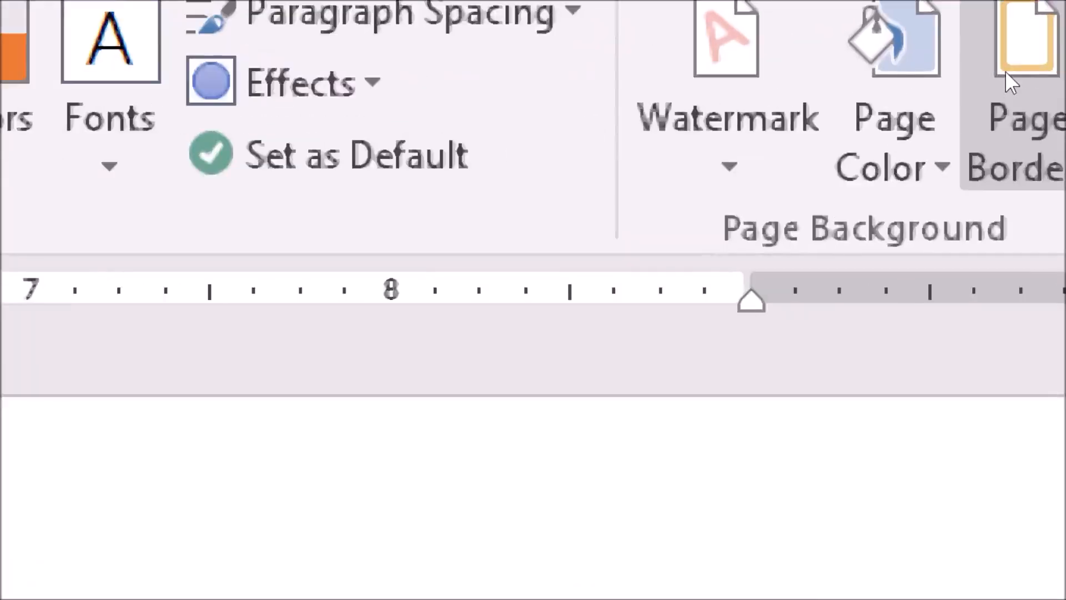
{"action": "left_click", "coordinate": [1005, 71]}
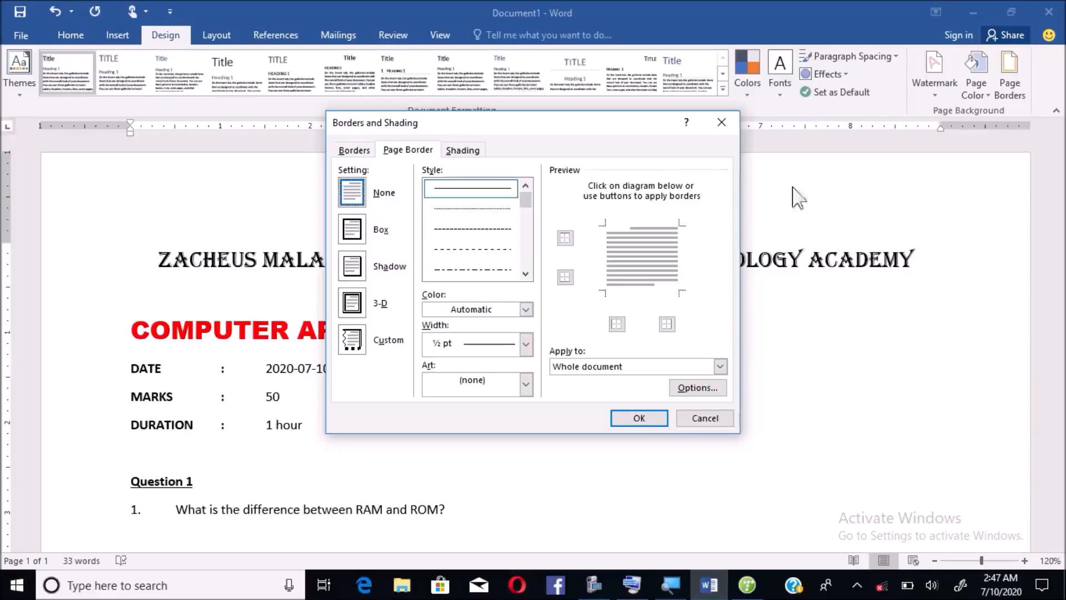
{"action": "left_click", "coordinate": [419, 152]}
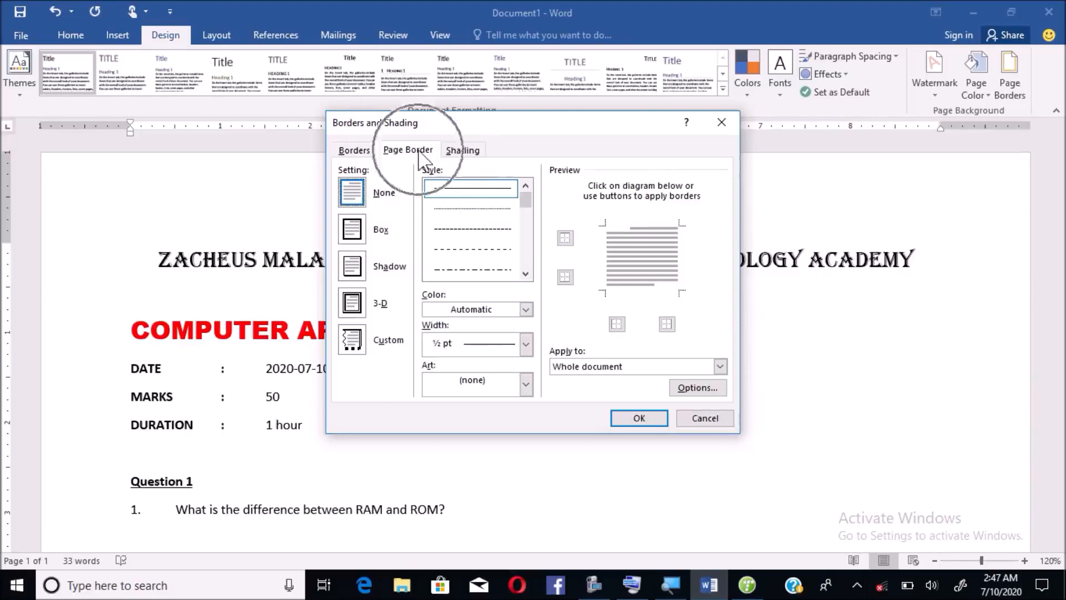
{"action": "left_click", "coordinate": [419, 152]}
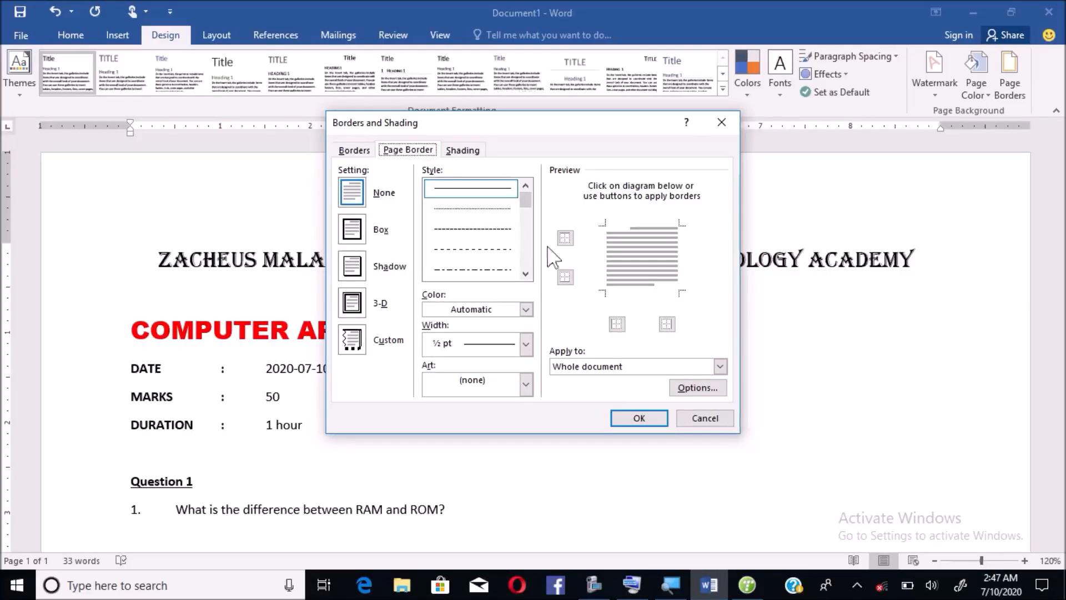
{"action": "mouse_move", "coordinate": [532, 203]}
{"action": "left_mouse_down"}
{"action": "mouse_move", "coordinate": [546, 265]}
{"action": "mouse_move", "coordinate": [533, 225]}
{"action": "mouse_move", "coordinate": [540, 242]}
{"action": "mouse_move", "coordinate": [534, 234]}
{"action": "left_mouse_up"}
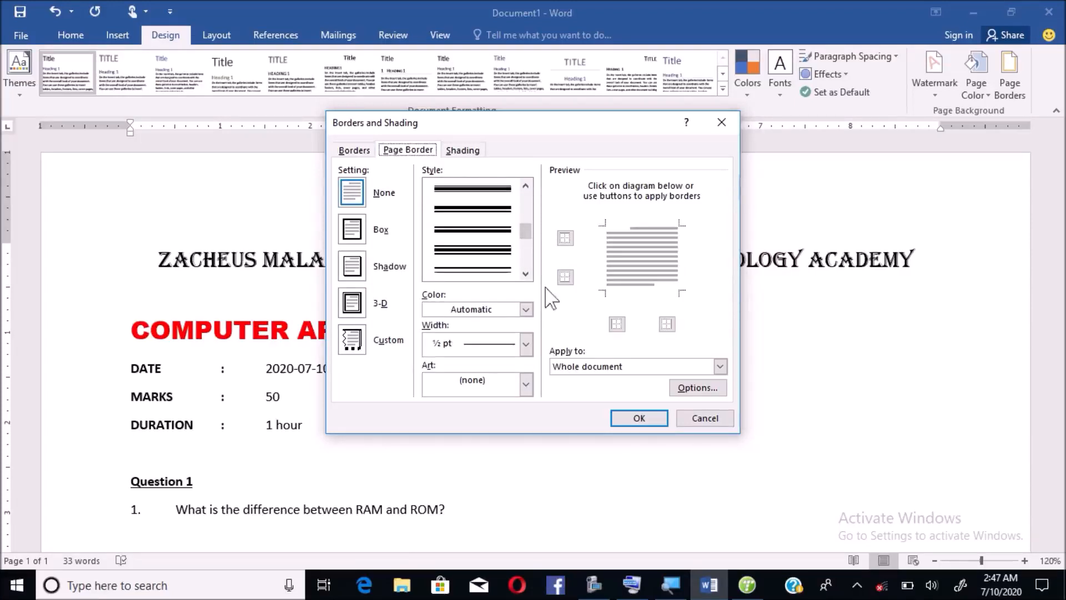
- Choose the brick art border at 24 pt and apply it around the page
{"action": "left_click", "coordinate": [525, 383]}
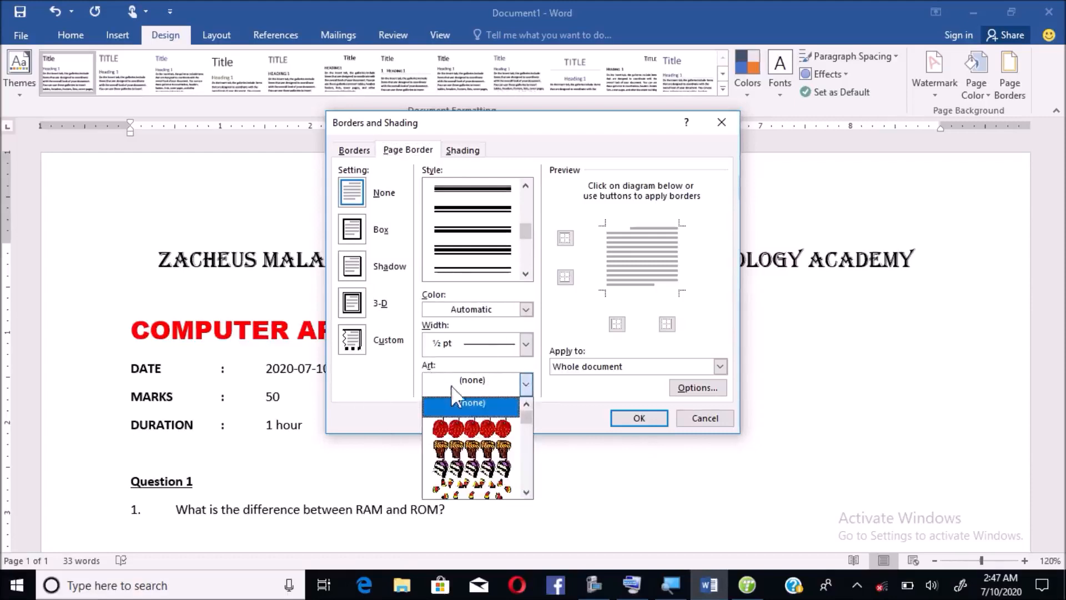
{"action": "left_click", "coordinate": [525, 492]}
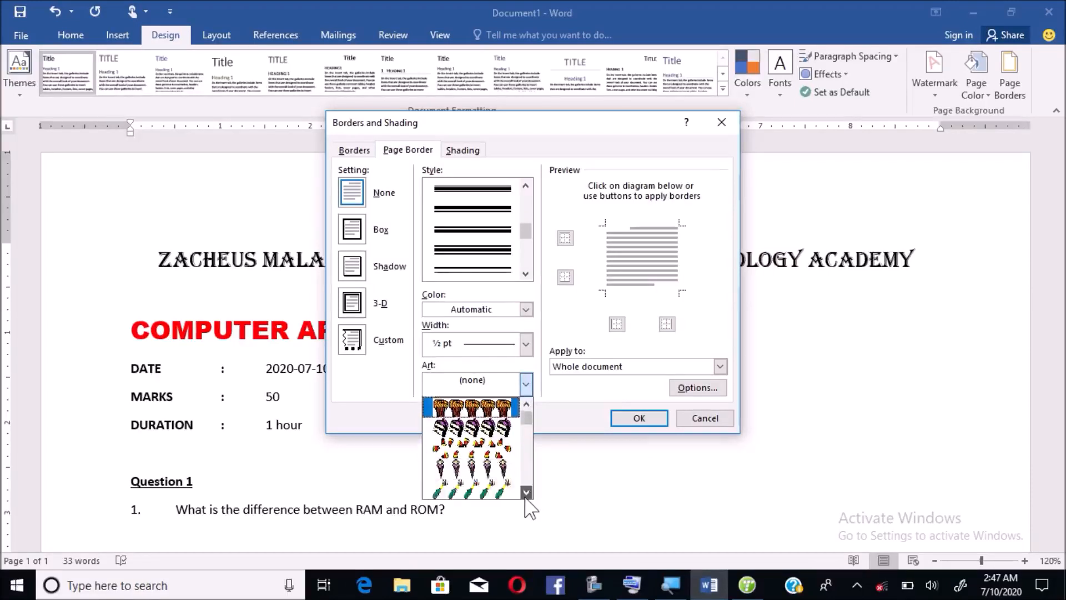
{"action": "left_click", "coordinate": [525, 495]}
{"action": "left_click", "coordinate": [525, 495]}
{"action": "left_click", "coordinate": [526, 496]}
{"action": "left_click", "coordinate": [525, 496]}
{"action": "left_click", "coordinate": [525, 495]}
{"action": "left_click", "coordinate": [525, 495]}
{"action": "left_click", "coordinate": [525, 495]}
{"action": "left_click", "coordinate": [525, 496]}
{"action": "left_click", "coordinate": [525, 494]}
{"action": "left_click", "coordinate": [525, 494]}
{"action": "left_click", "coordinate": [525, 494]}
{"action": "left_click", "coordinate": [525, 494]}
{"action": "left_click", "coordinate": [525, 494]}
{"action": "left_click", "coordinate": [525, 494]}
{"action": "left_click", "coordinate": [525, 494]}
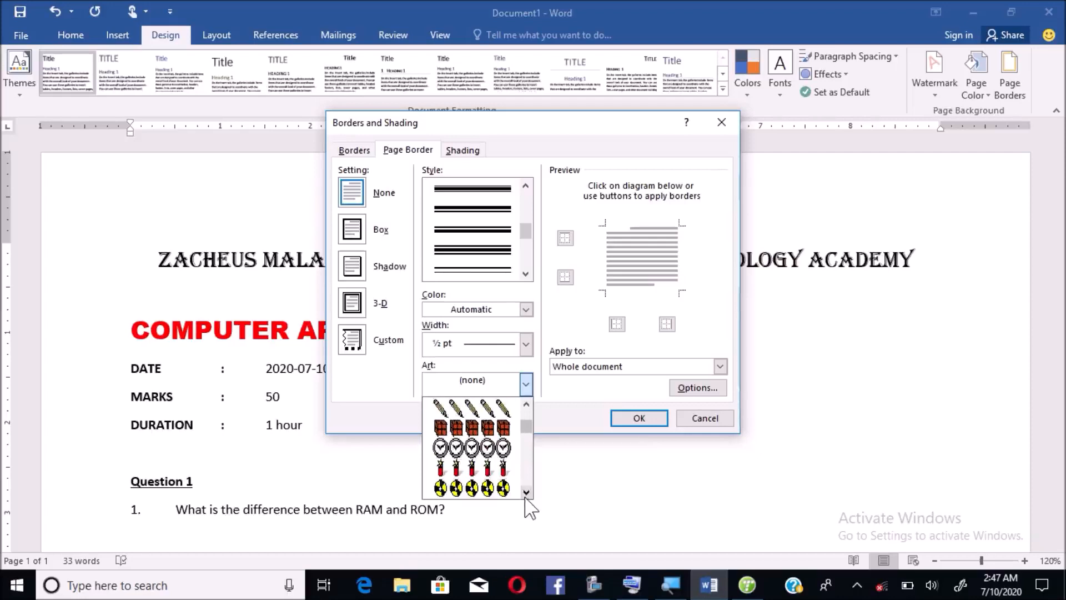
{"action": "left_click", "coordinate": [484, 444]}
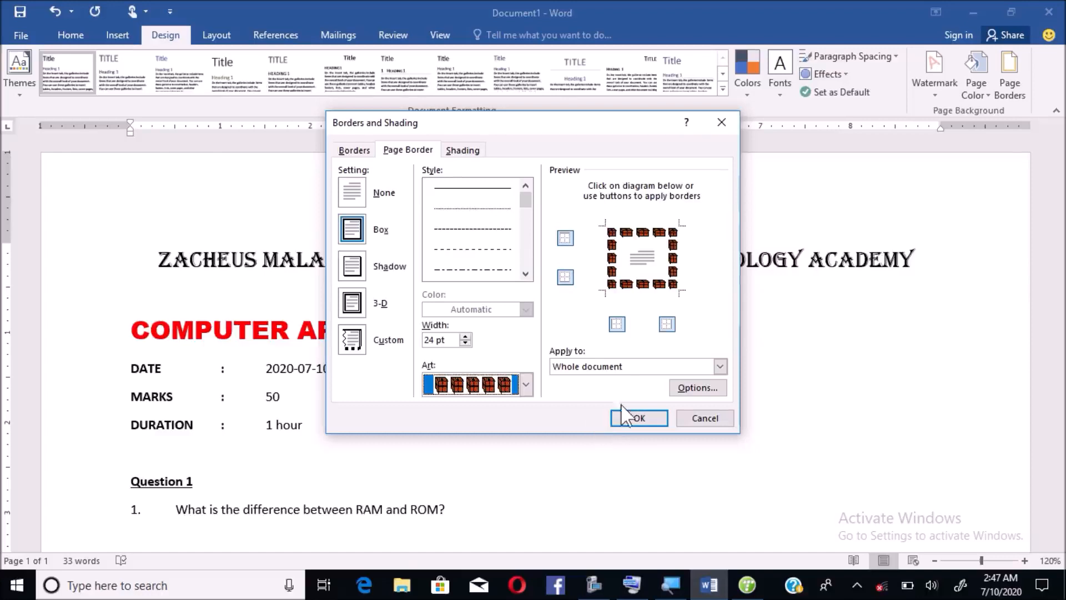
{"action": "left_click", "coordinate": [610, 367]}
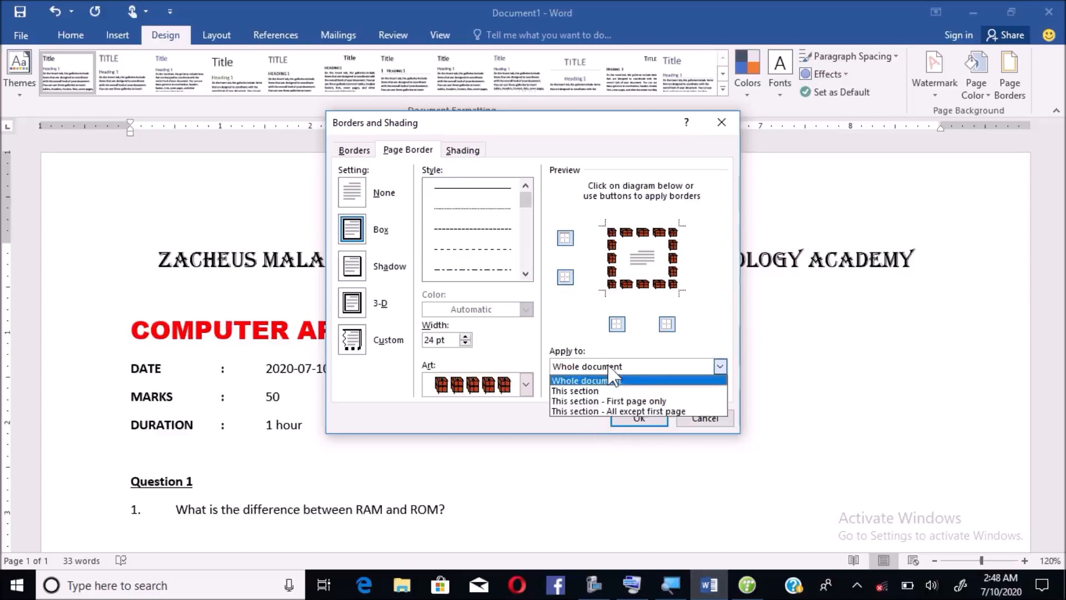
{"action": "left_click", "coordinate": [634, 419]}
{"action": "left_click", "coordinate": [634, 419]}
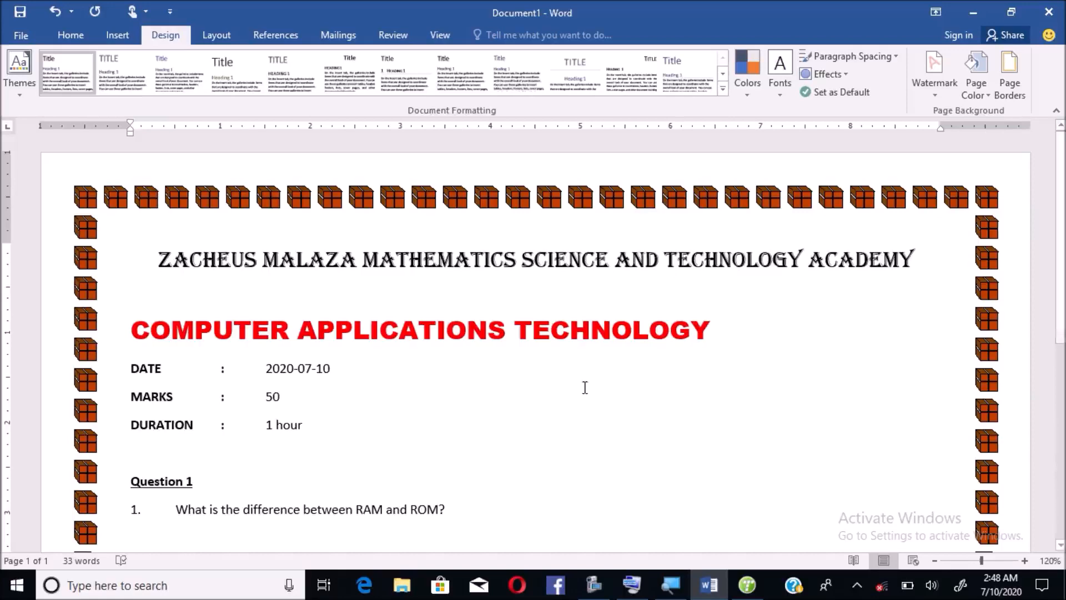
- Browse the Insert tab's Cover Page gallery for the Filigree design, then dismiss the gallery
{"action": "left_click", "coordinate": [117, 36]}
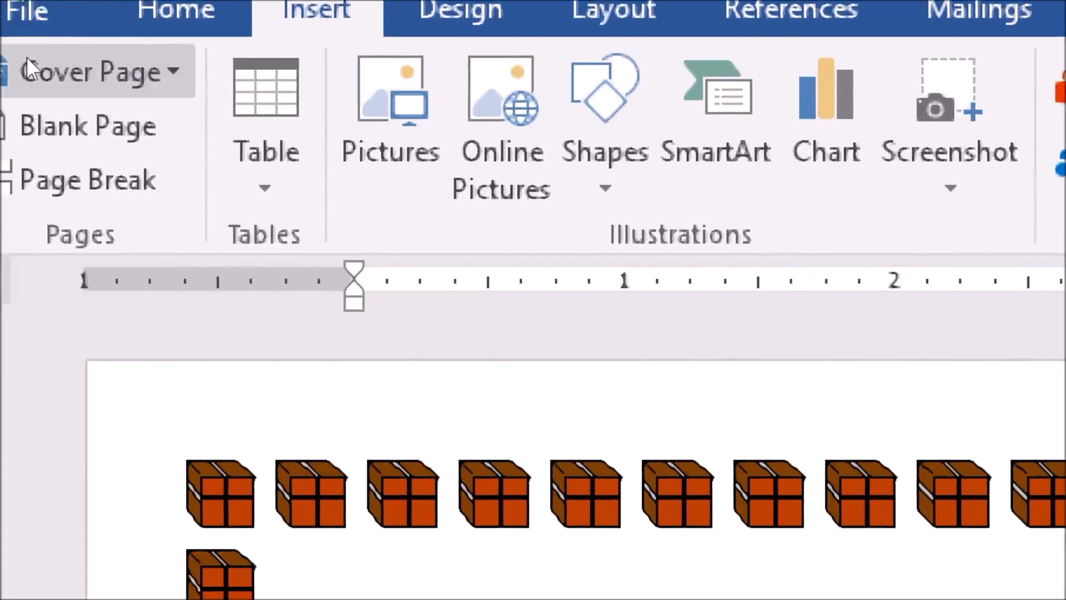
{"action": "left_click", "coordinate": [25, 56]}
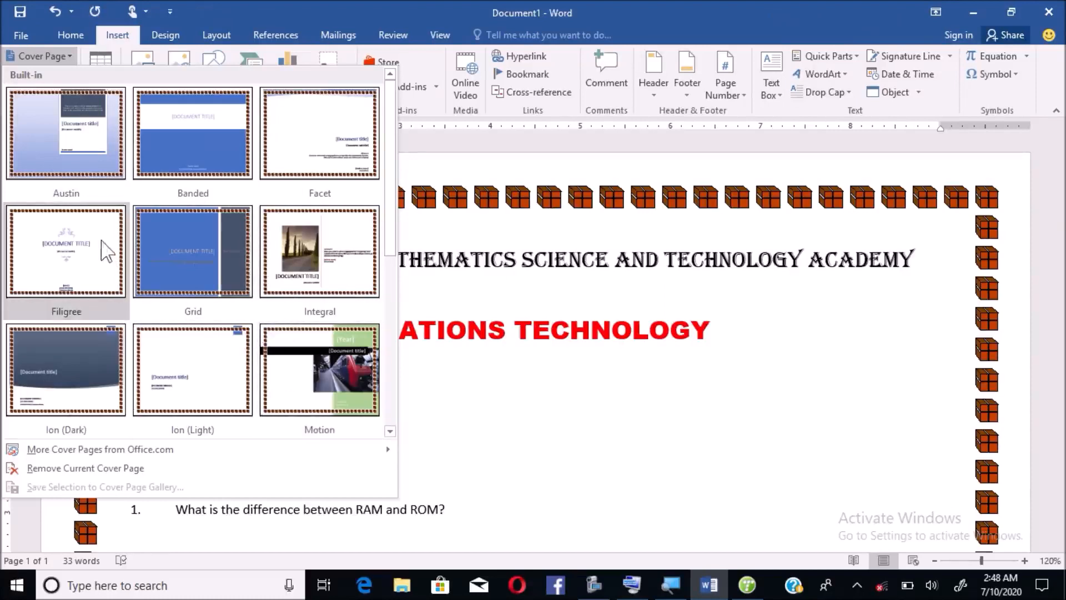
{"action": "key", "text": "Escape"}
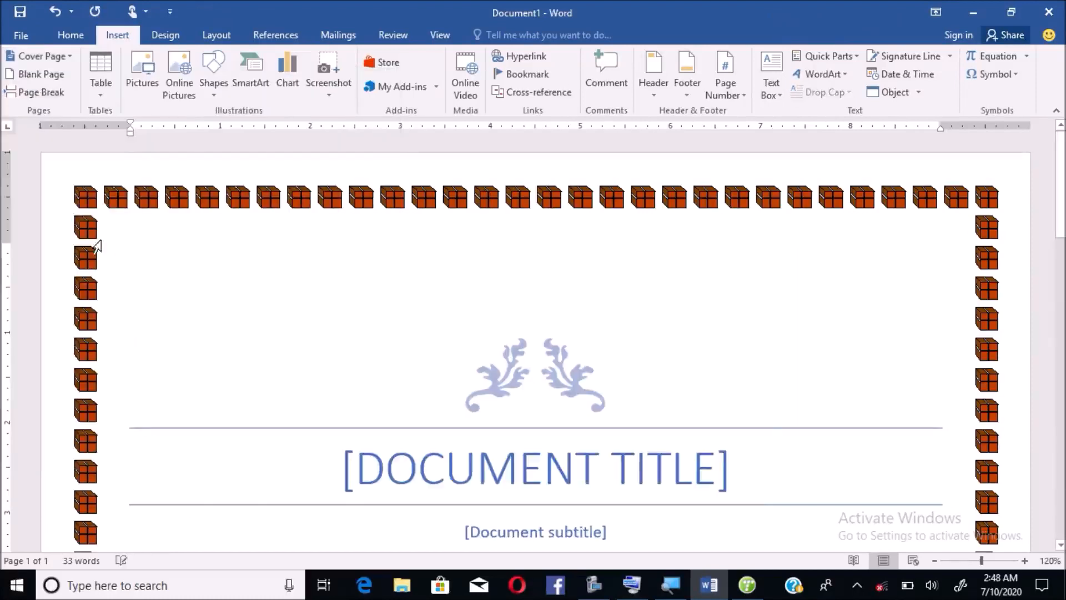
- Enter CAT as the cover title and June Exam 2020 as the subtitle
{"action": "left_click", "coordinate": [718, 475]}
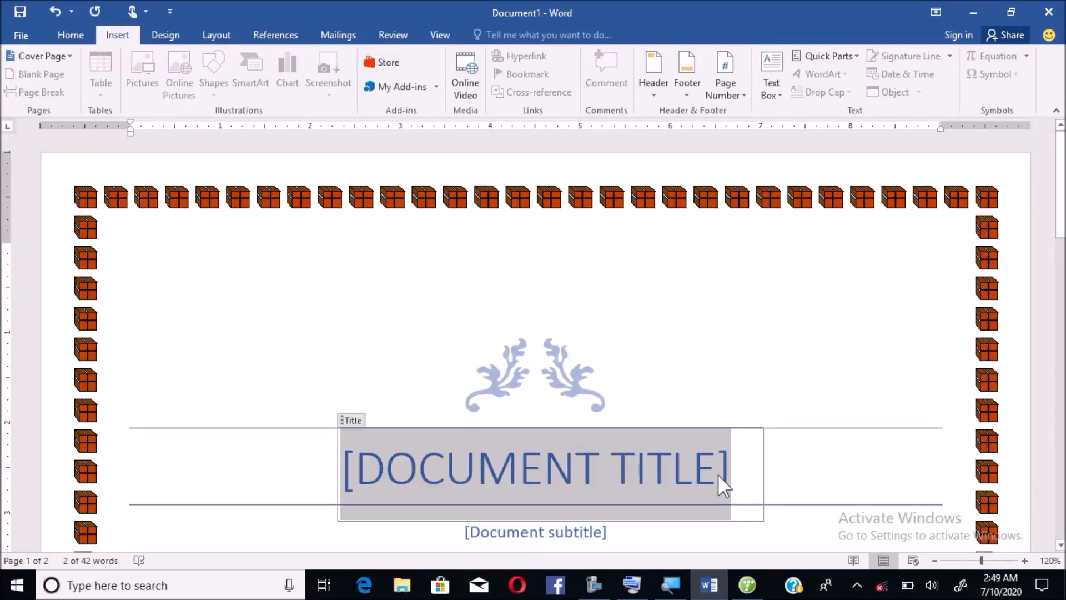
{"action": "type", "text": "CAT"}
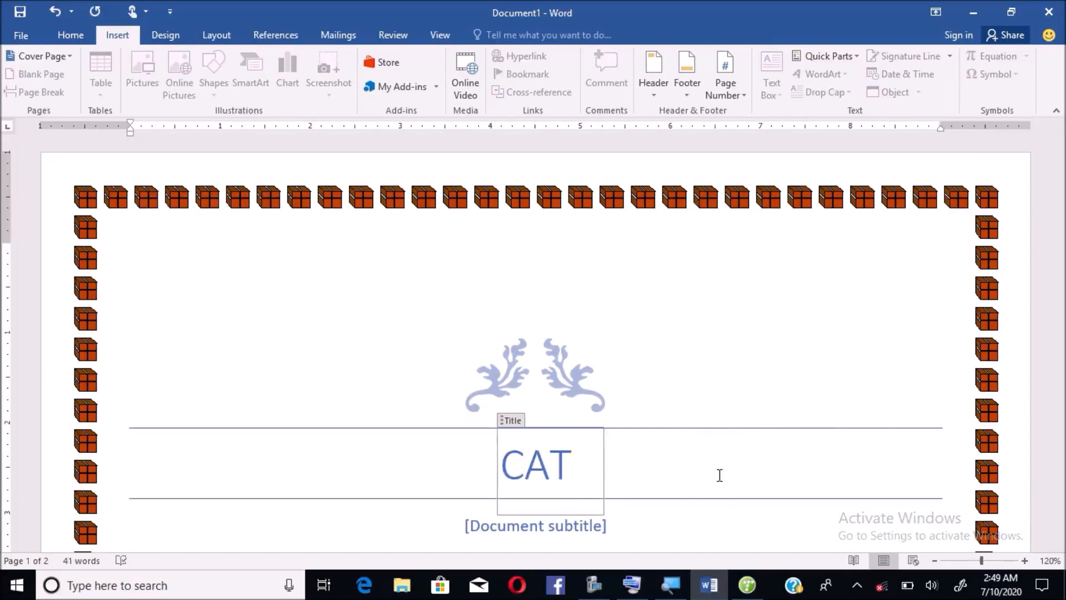
{"action": "left_click", "coordinate": [577, 530]}
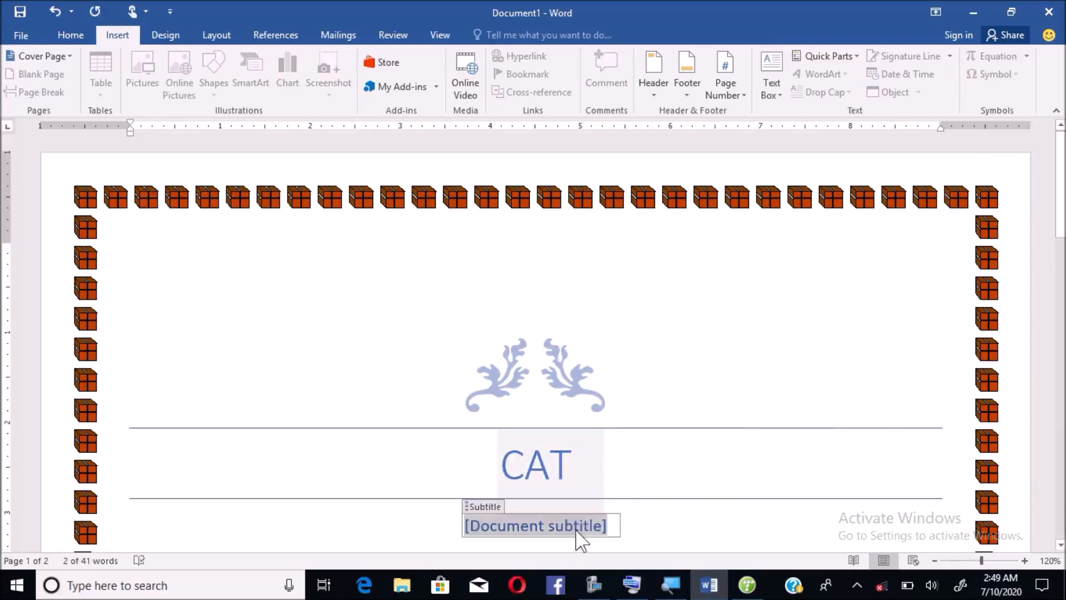
{"action": "type", "text": "Jun"}
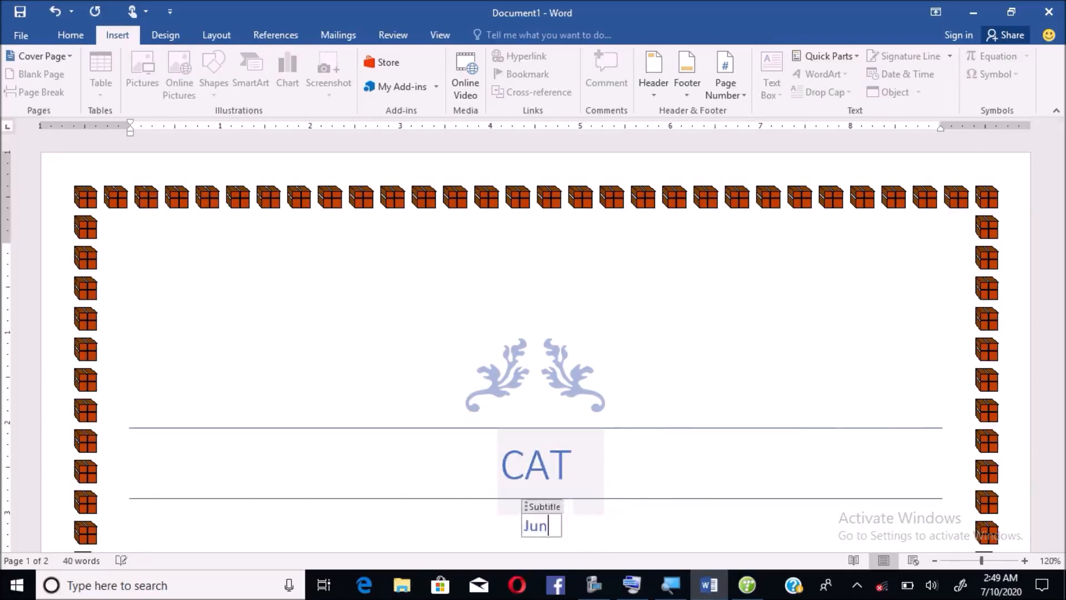
{"action": "type", "text": "e Exa"}
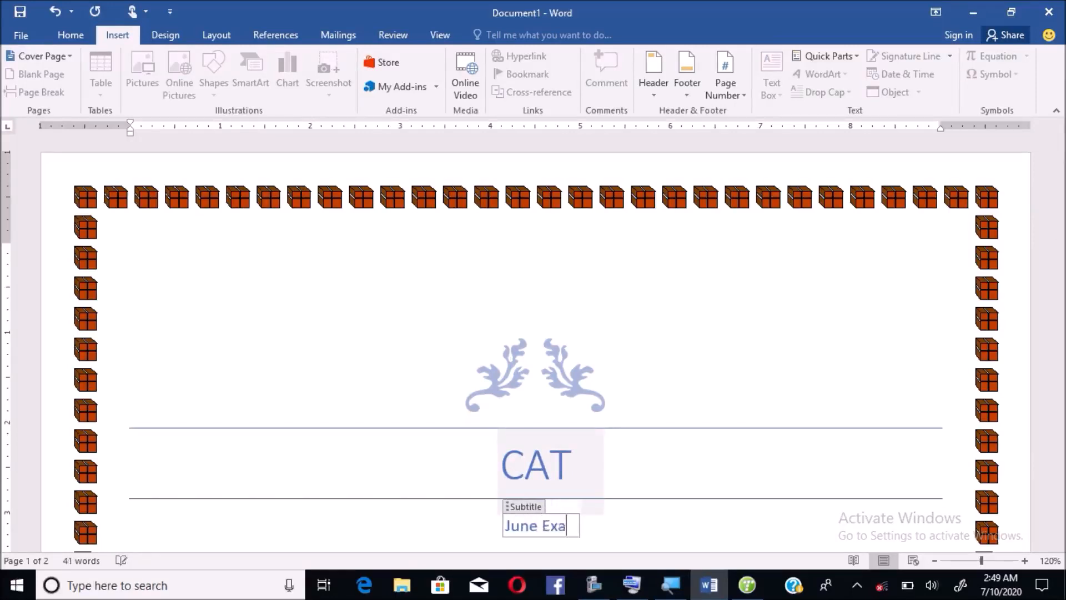
{"action": "type", "text": "m 2020"}
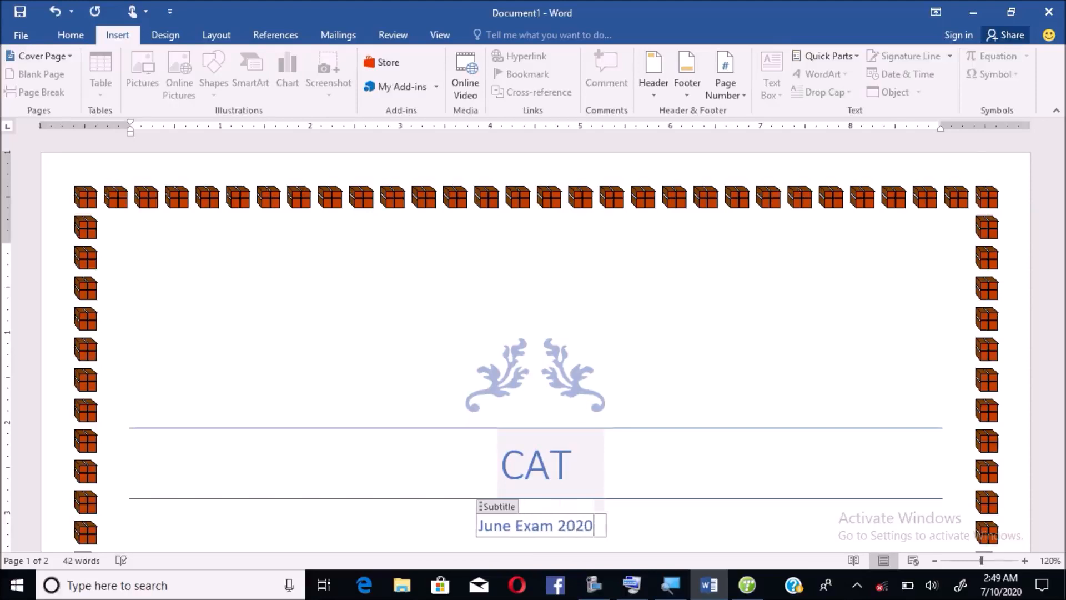
{"action": "scroll", "coordinate": [533, 335], "scroll_direction": "down", "scroll_amount": 5}
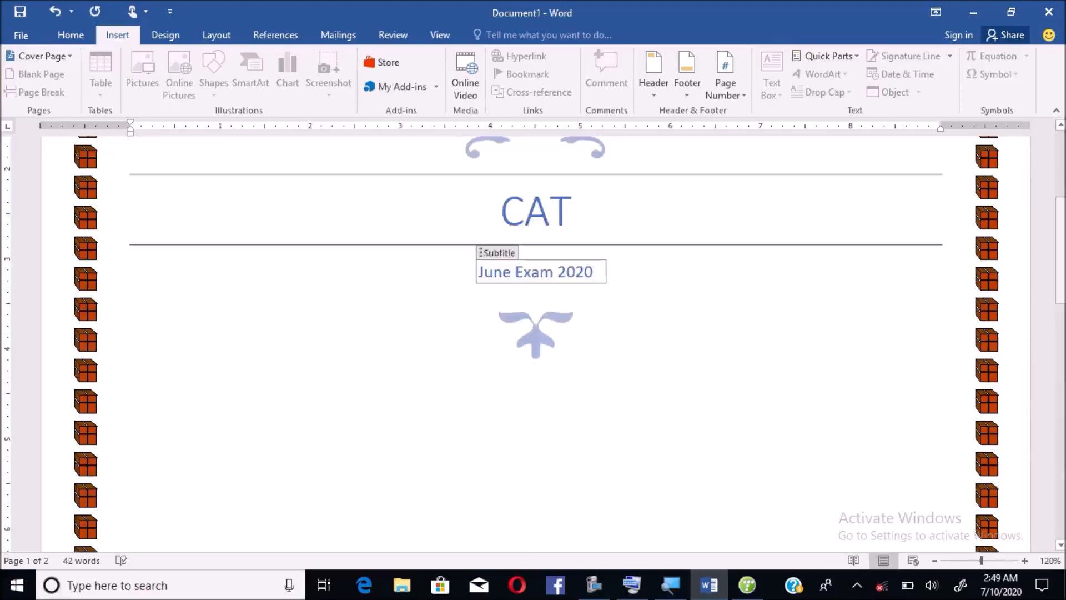
{"action": "left_click_drag", "start_coordinate": [1060, 250], "coordinate": [1060, 318]}
- Enter 10-07-2020 as the cover date and the school's abbreviated name as the company
{"action": "left_click", "coordinate": [538, 307]}
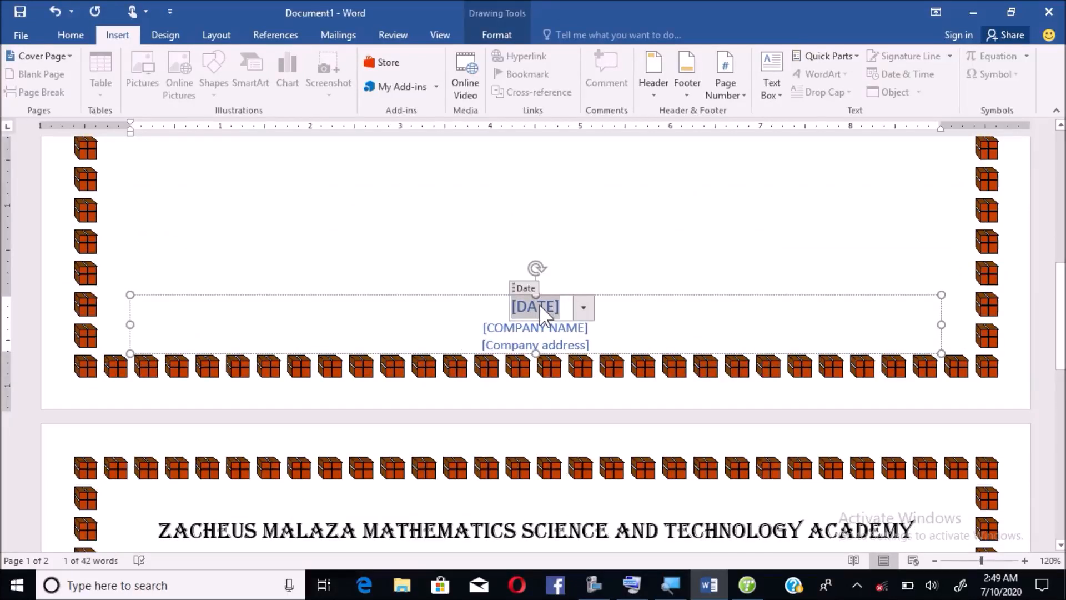
{"action": "type", "text": "10"}
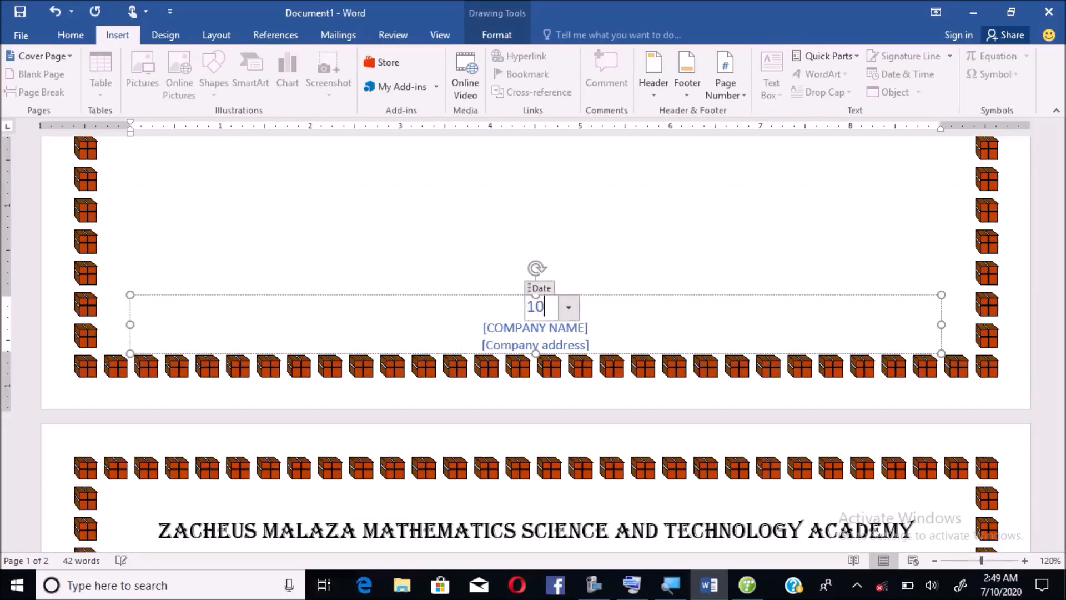
{"action": "type", "text": "-07-2020"}
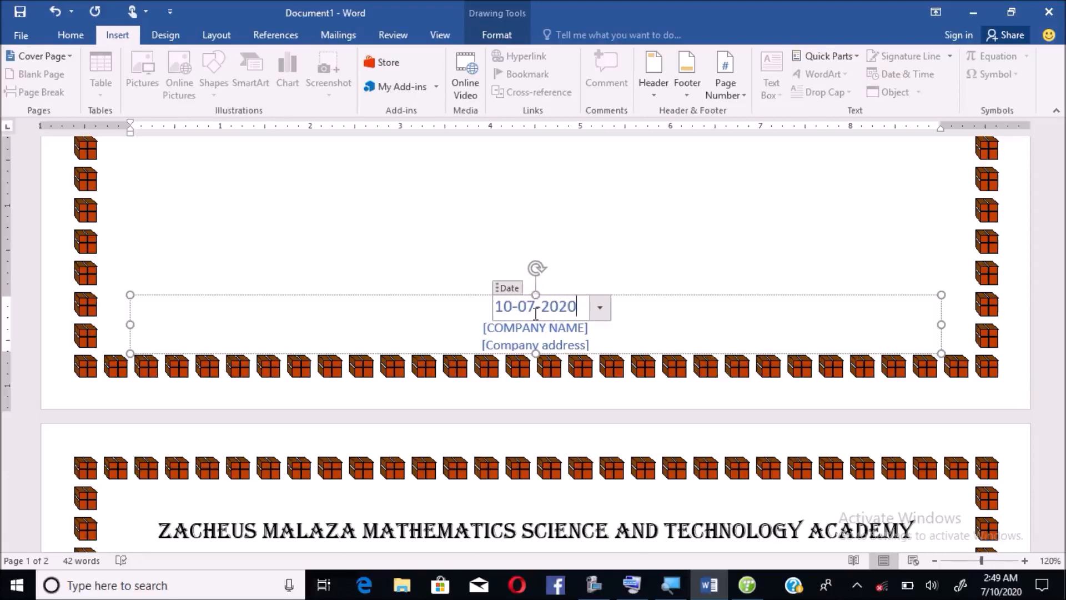
{"action": "left_click", "coordinate": [537, 329]}
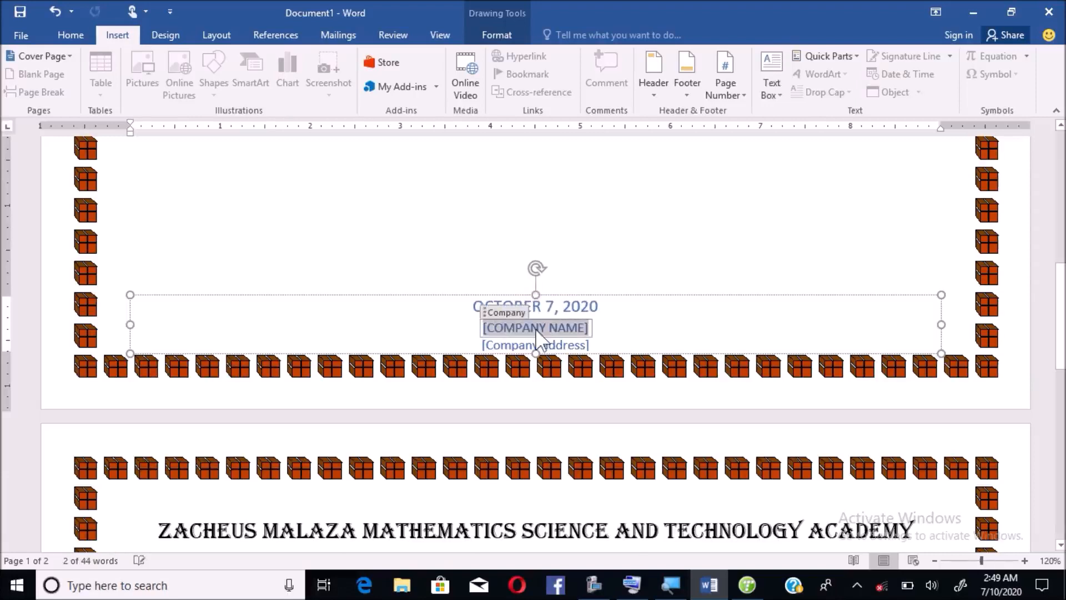
{"action": "type", "text": "ZACHEU"}
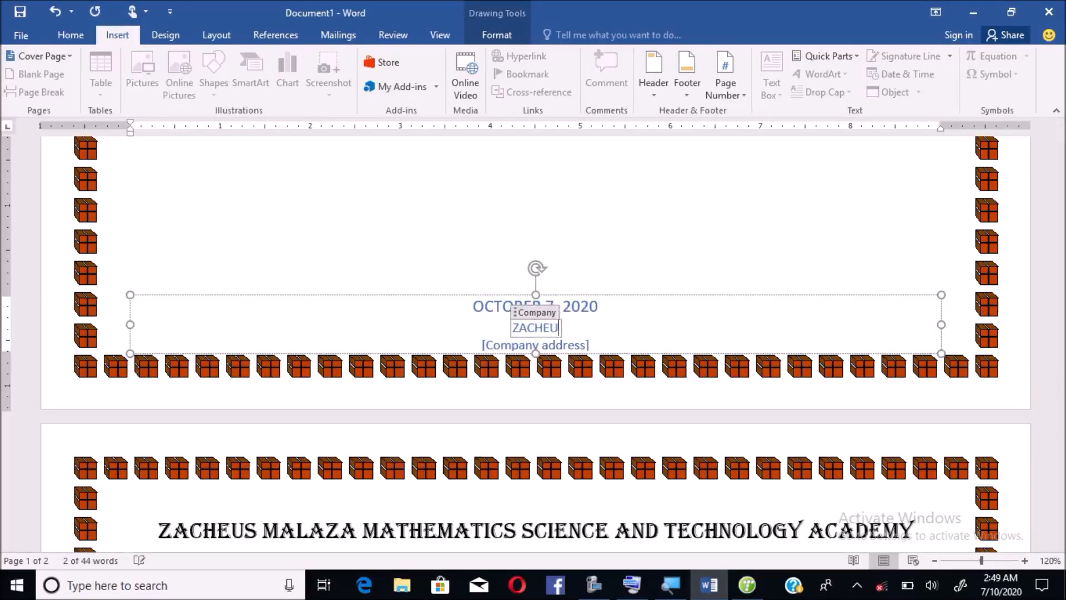
{"action": "type", "text": "S MALAZ"}
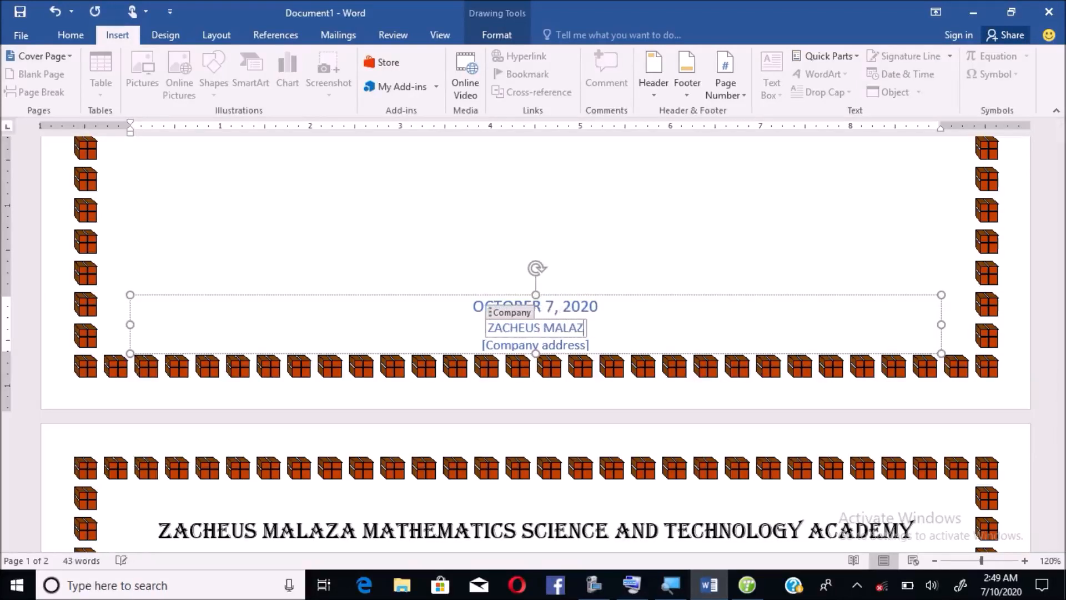
{"action": "type", "text": "A MSTA"}
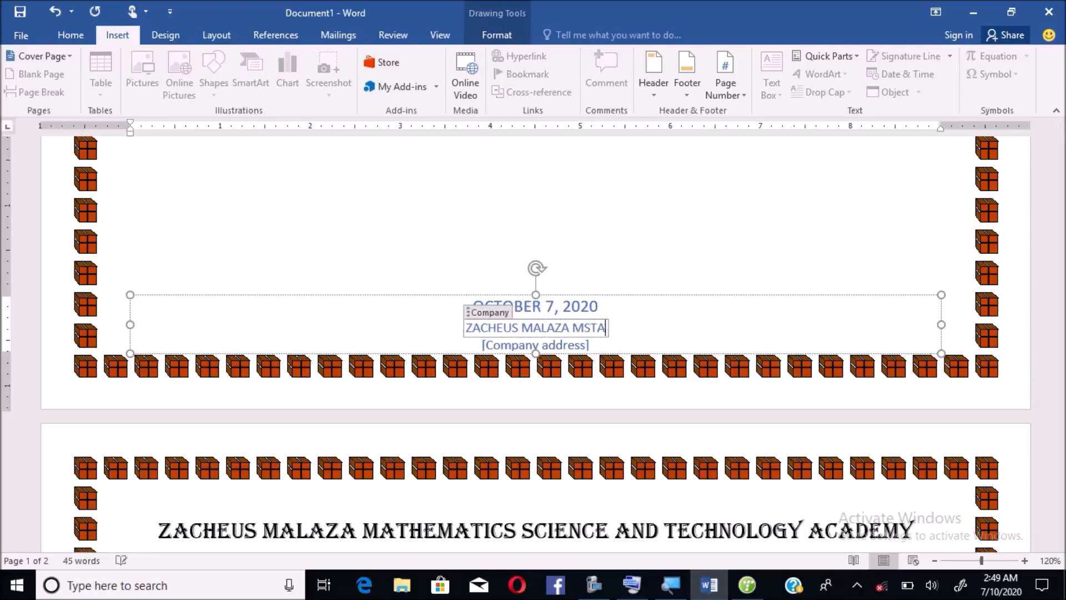
{"action": "left_click", "coordinate": [534, 345]}
{"action": "left_click", "coordinate": [717, 396]}
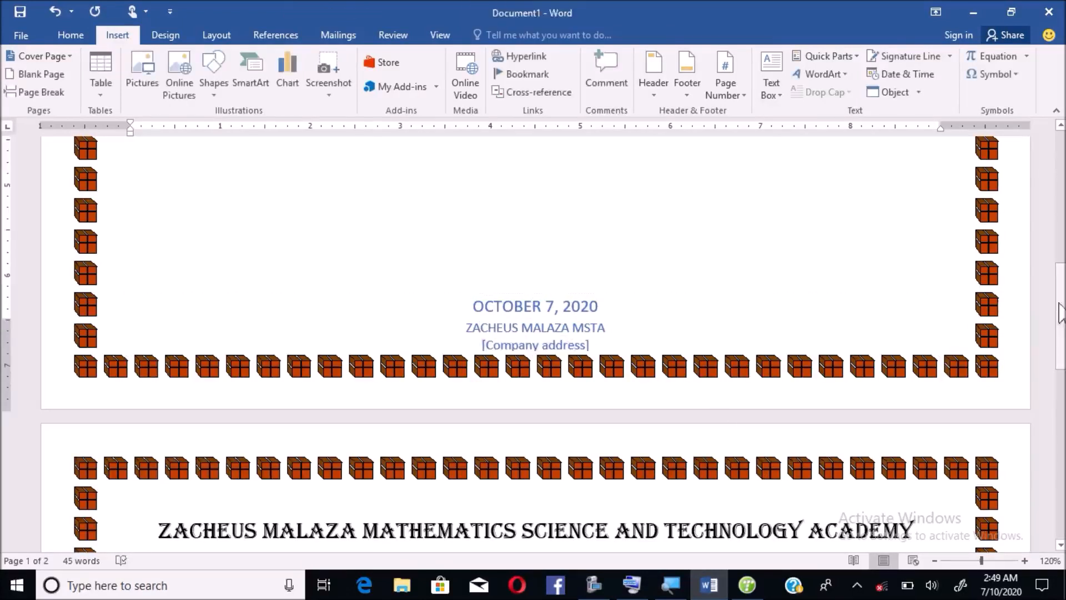
- Set the pages to Portrait orientation, then place the cursor below Question 1 on page 2
{"action": "scroll", "coordinate": [1063, 317], "scroll_direction": "down", "scroll_amount": 8}
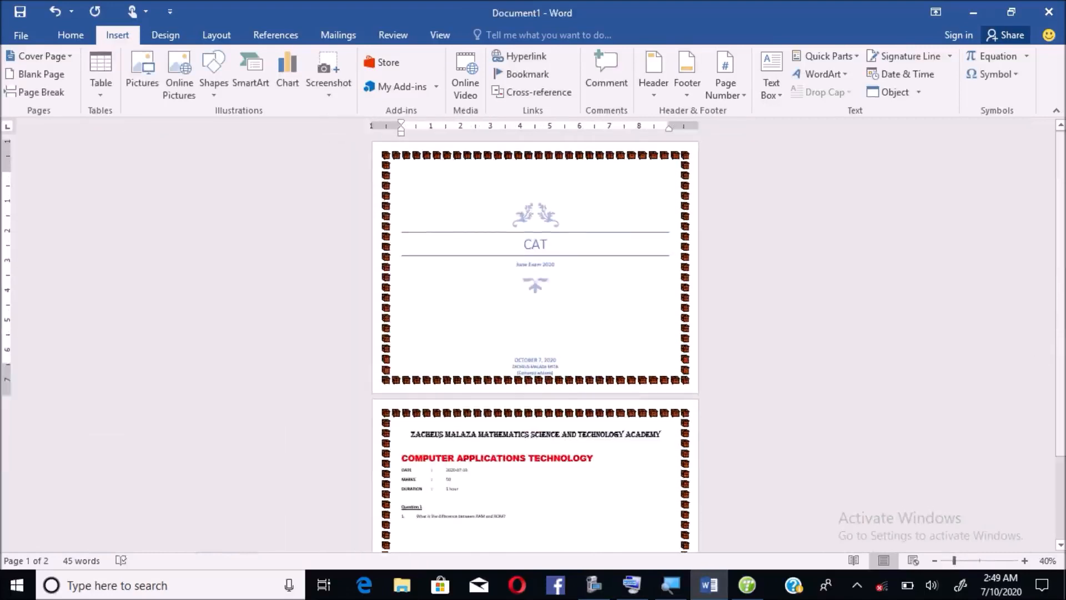
{"action": "scroll", "coordinate": [1051, 311], "scroll_direction": "down", "scroll_amount": 1}
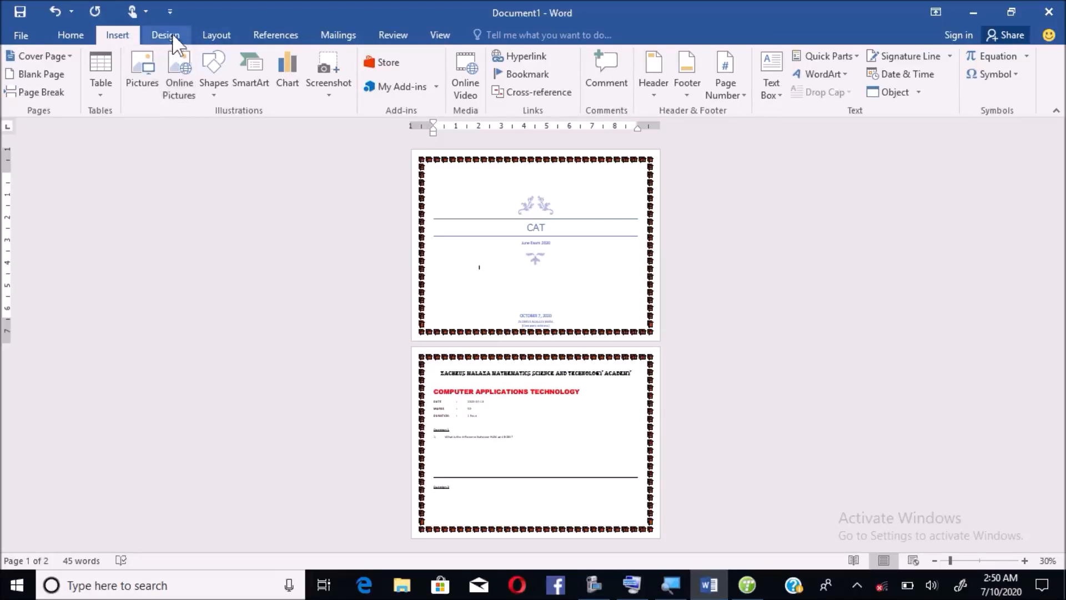
{"action": "left_click", "coordinate": [216, 40]}
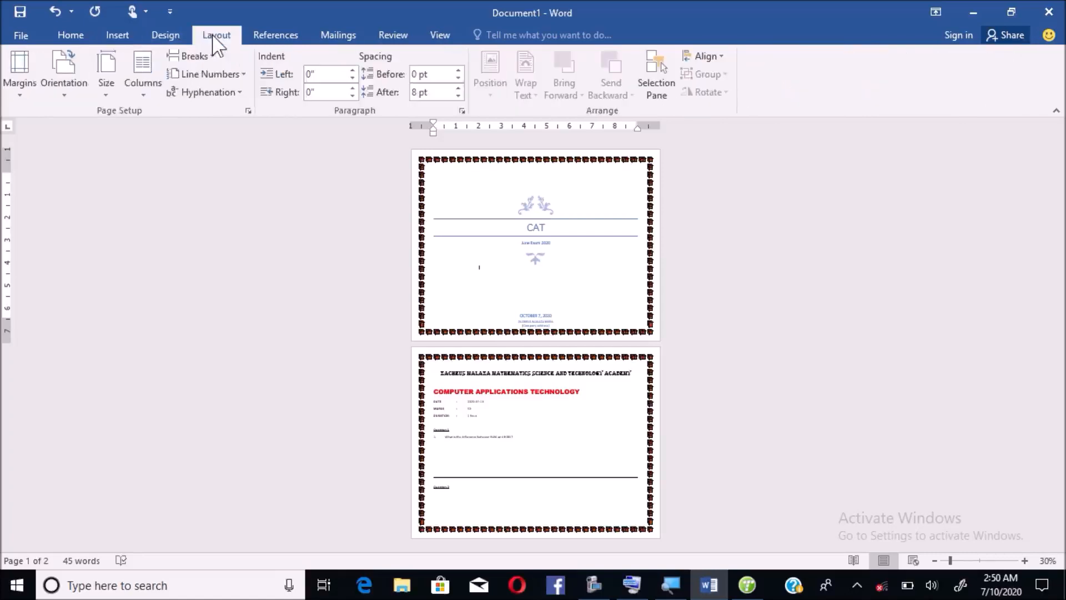
{"action": "left_click", "coordinate": [75, 60]}
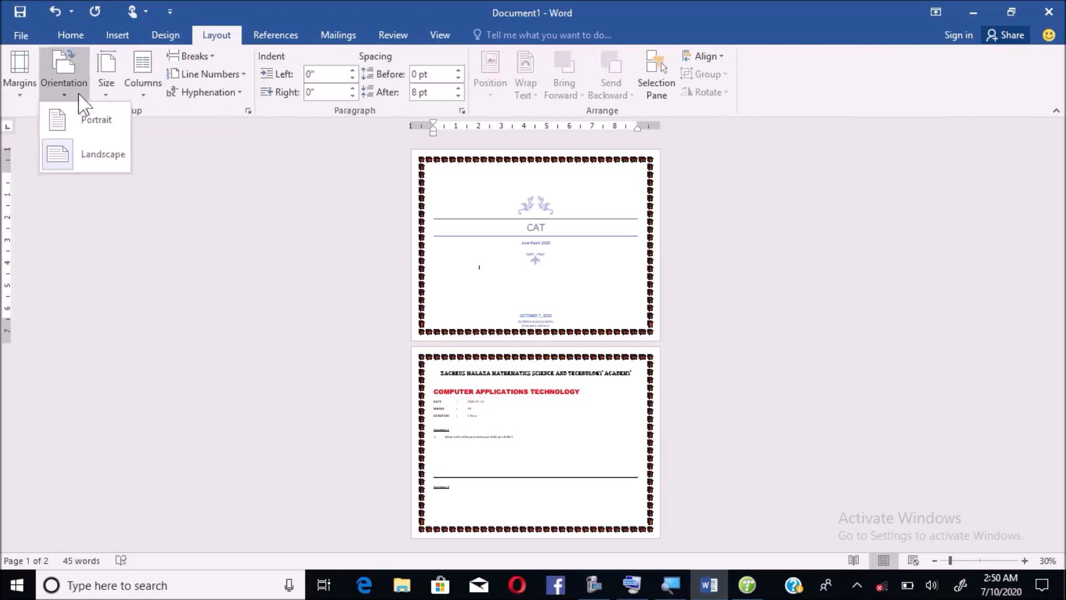
{"action": "left_click", "coordinate": [88, 120]}
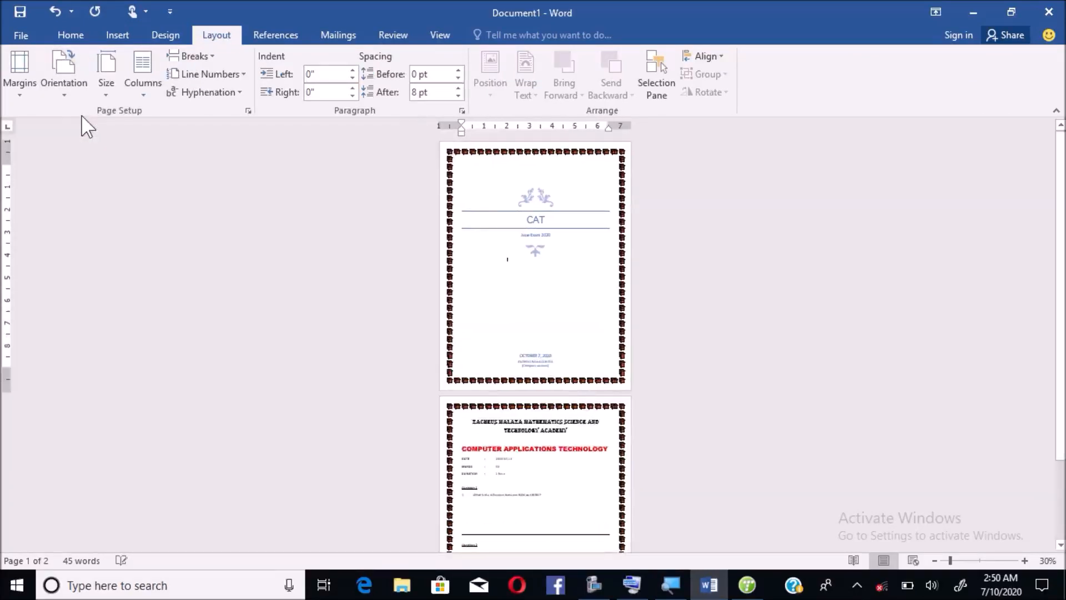
{"action": "left_click", "coordinate": [579, 504]}
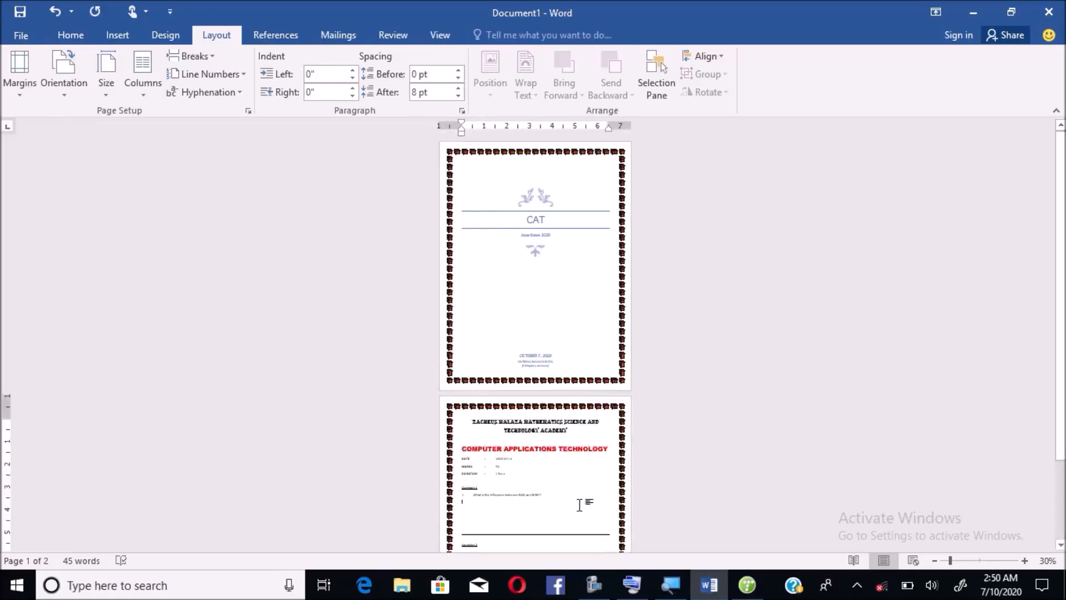
{"action": "scroll", "coordinate": [579, 504], "scroll_direction": "up", "scroll_amount": 7}
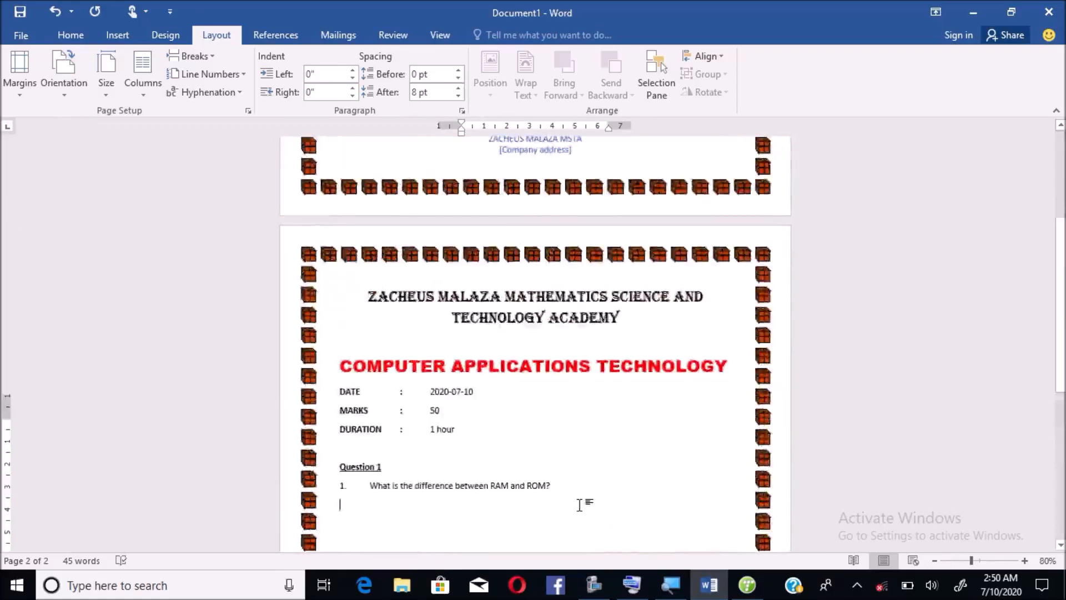